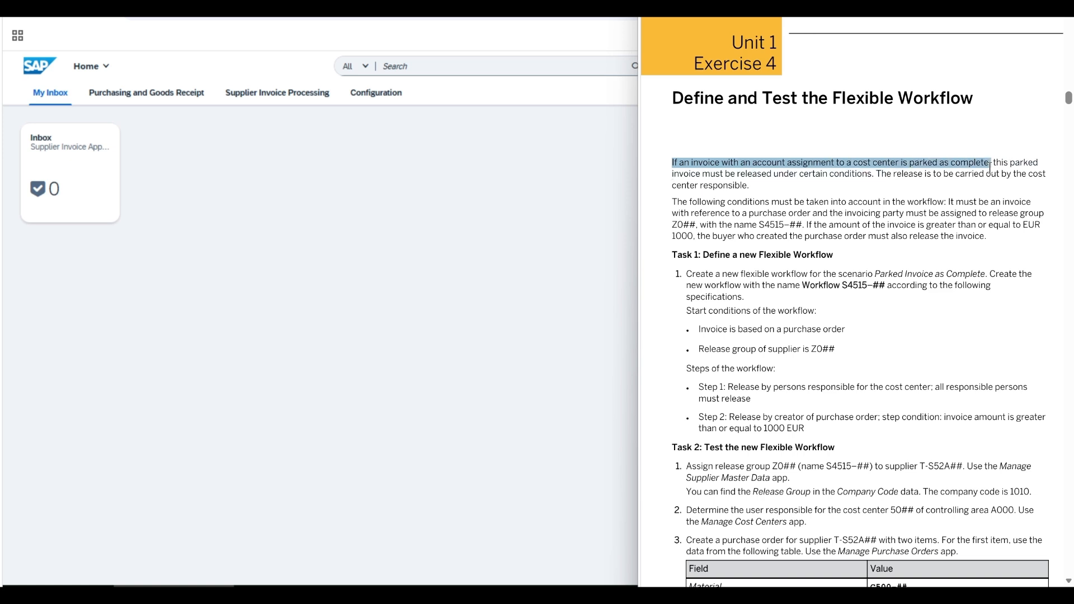
- Highlight the exercise intro, workflow conditions, EUR 1000 rule and Task 1 instruction in the sheet
drag(990, 166, 667, 159)
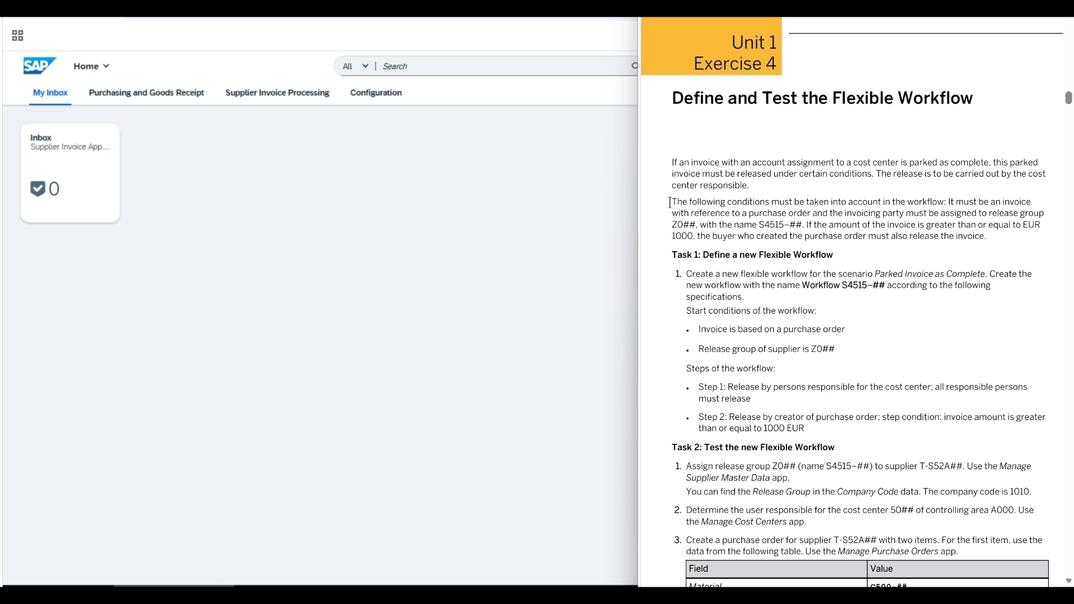
drag(669, 202, 802, 226)
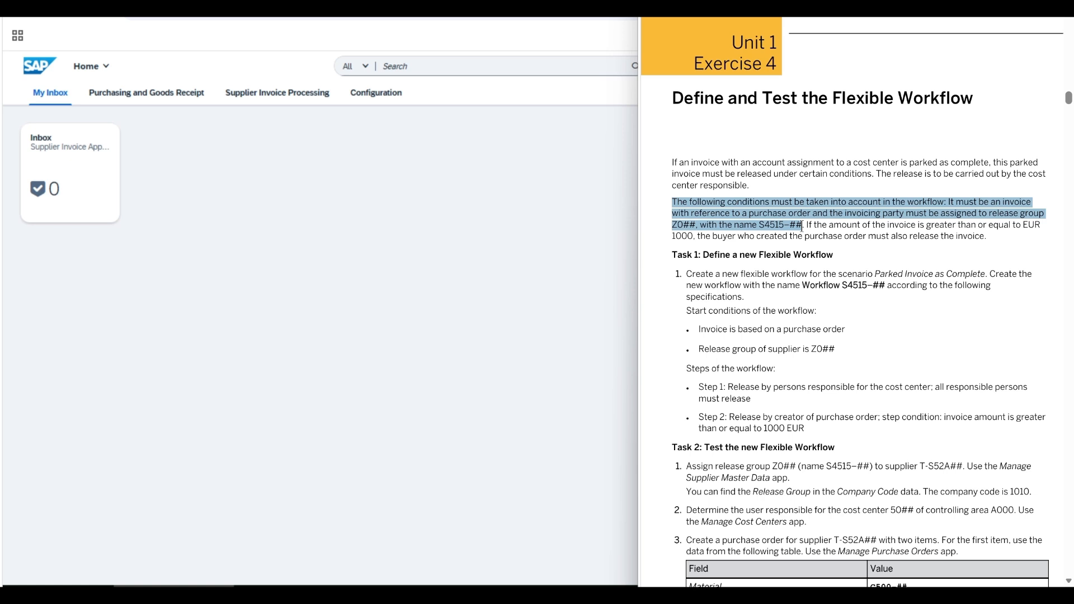
drag(802, 226, 984, 236)
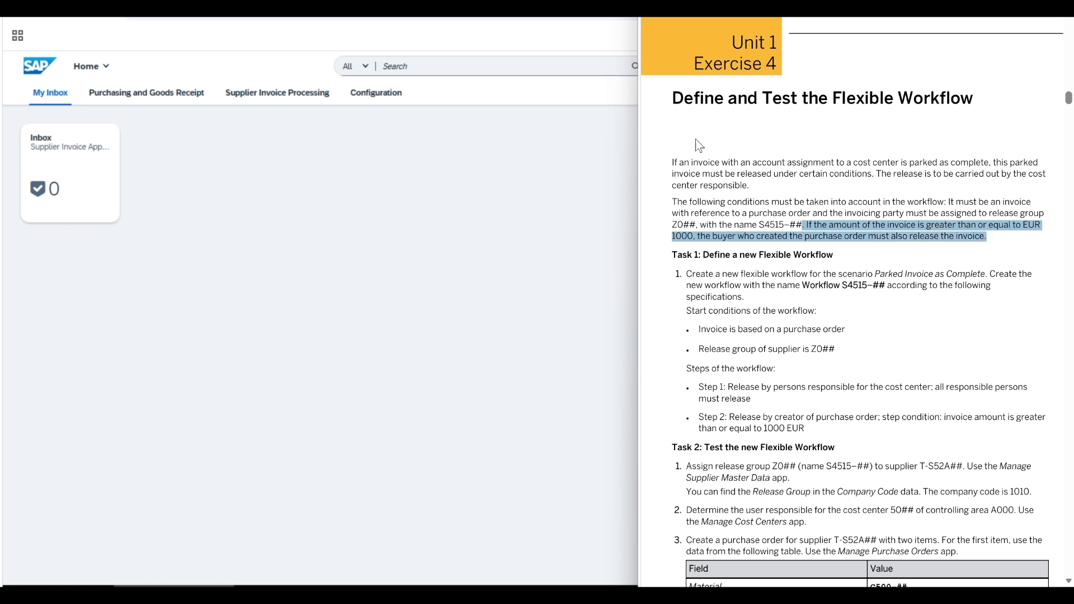
click(773, 236)
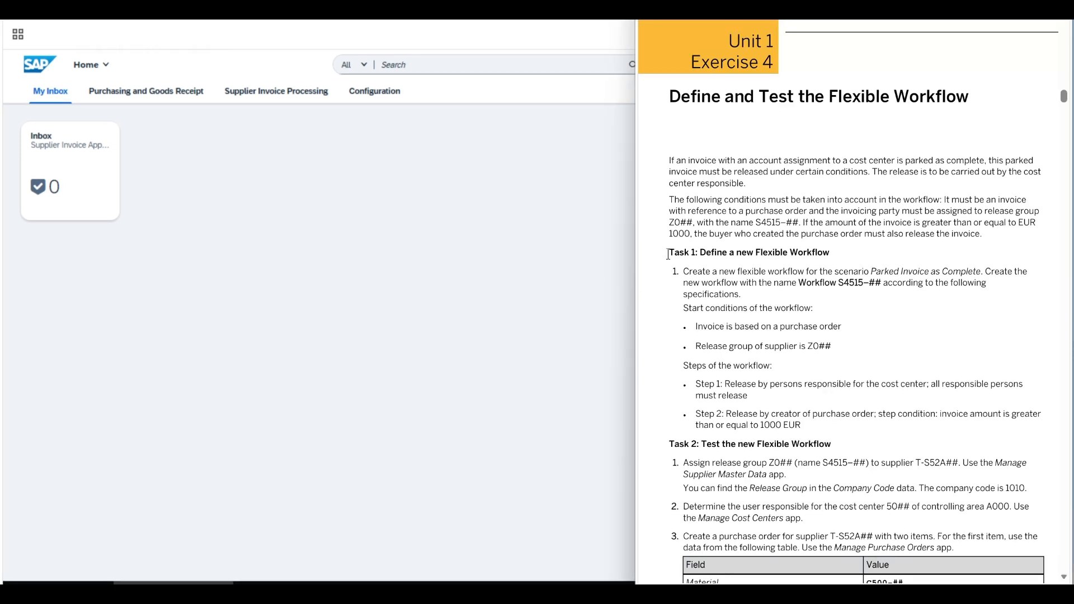
drag(667, 254, 833, 256)
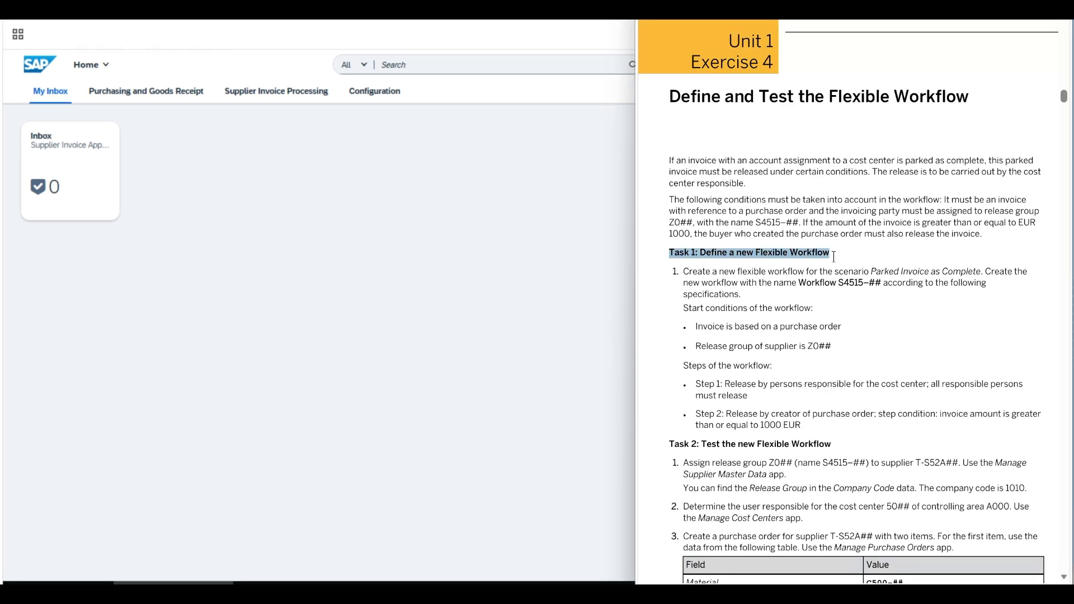
click(662, 299)
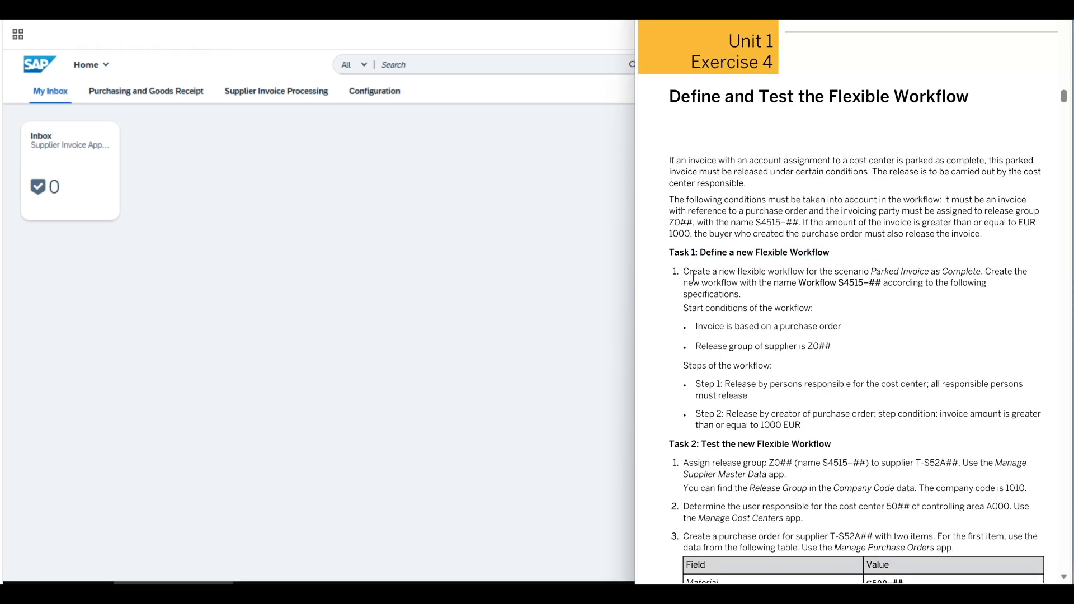
drag(682, 271, 751, 302)
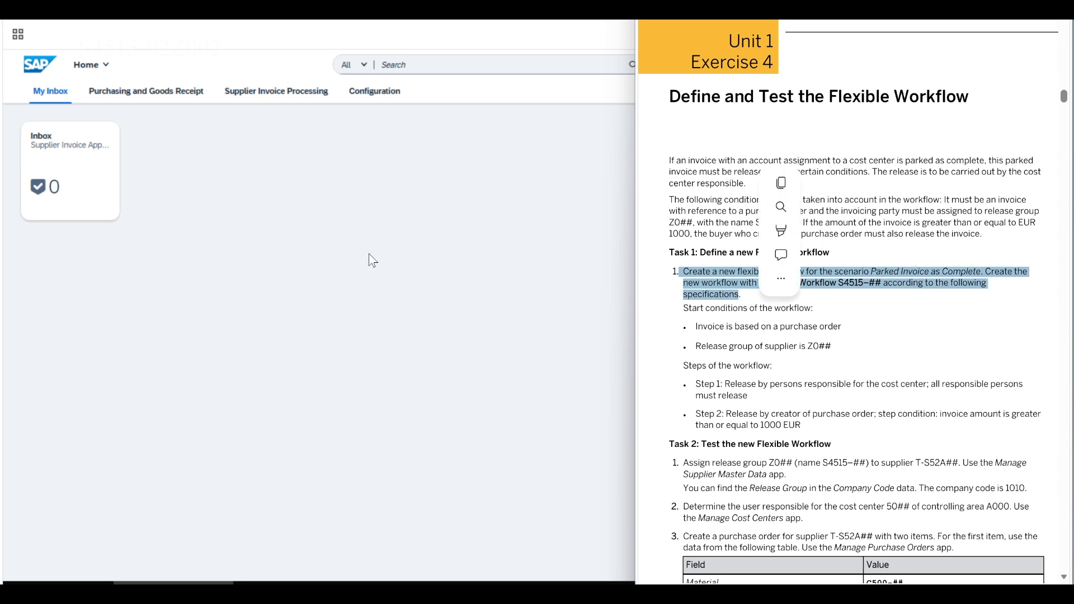
- Create a Parked Invoice as Complete workflow in Manage Workflows named New Workflow S4515-02
click(358, 184)
click(368, 95)
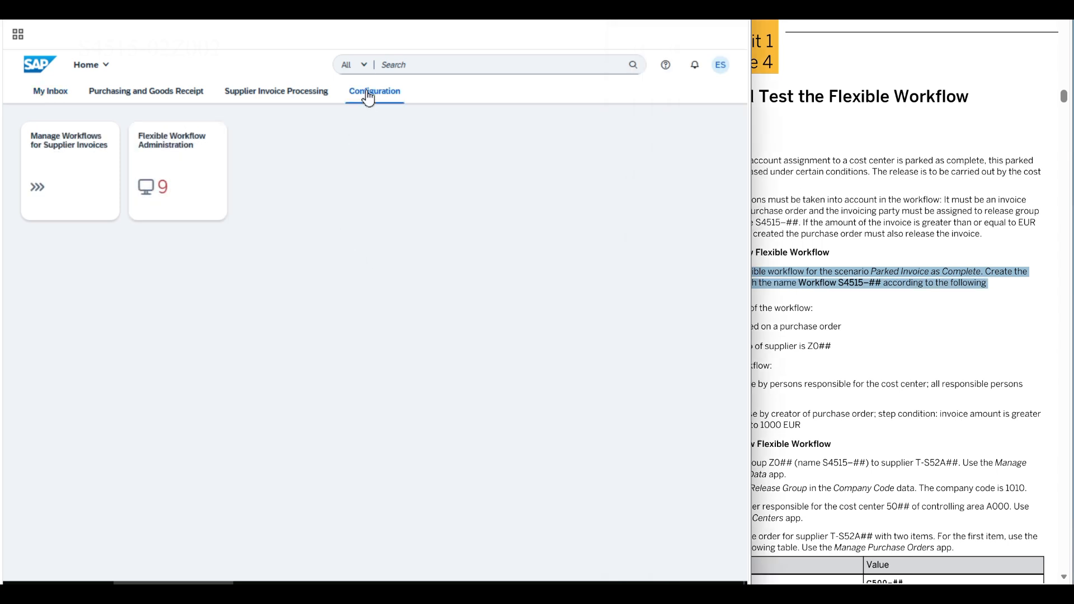
click(72, 172)
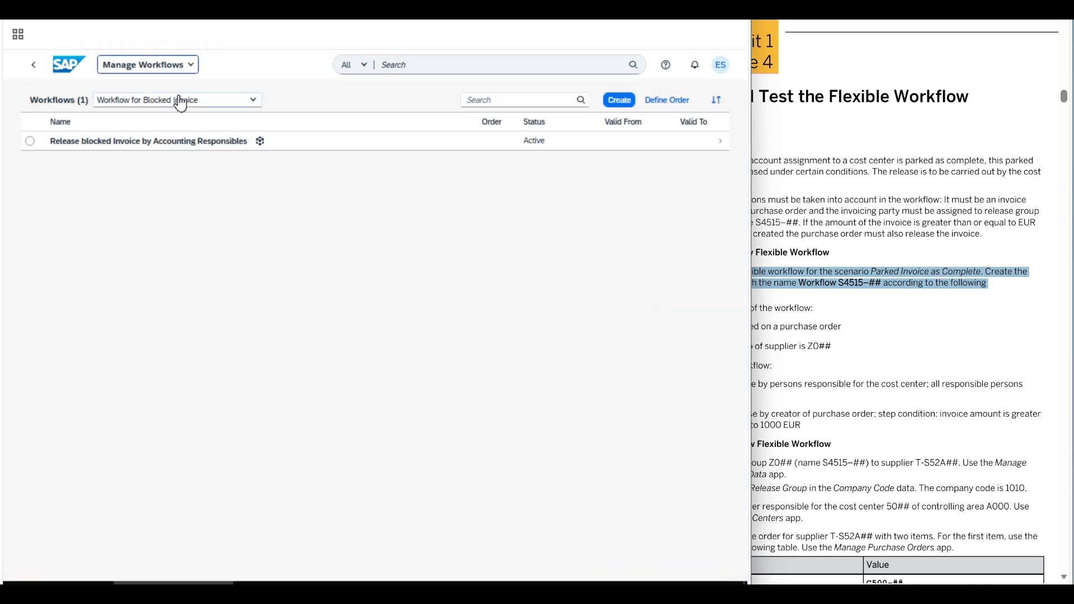
click(180, 103)
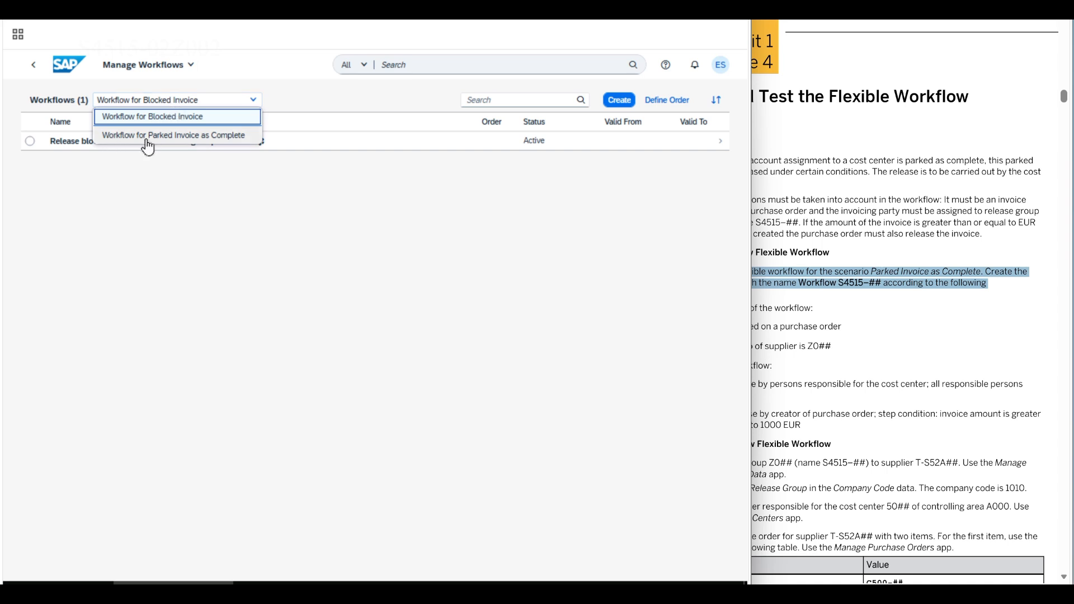
click(222, 139)
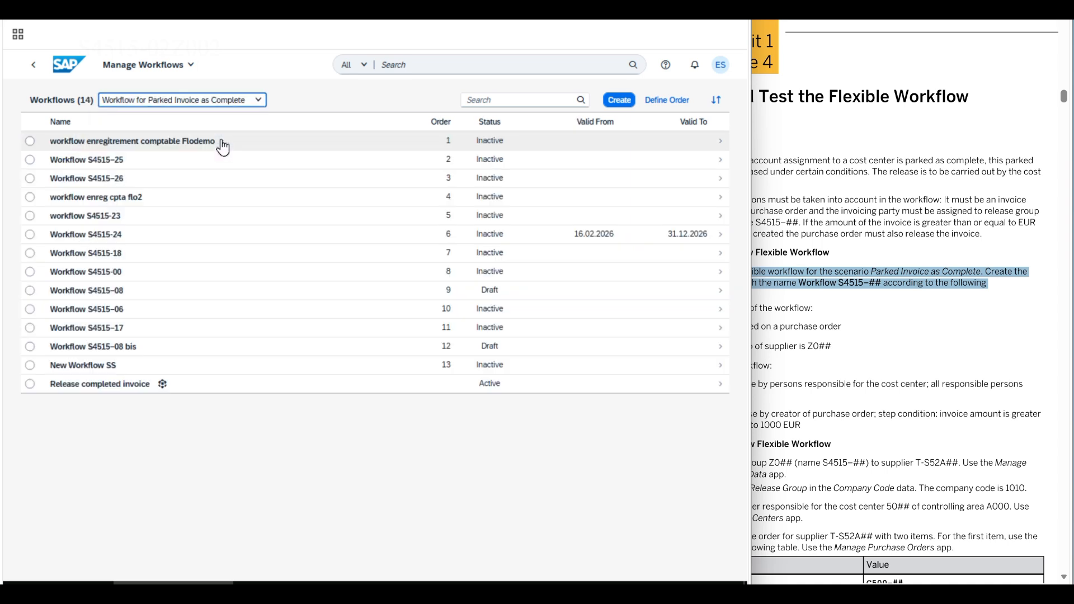
click(620, 101)
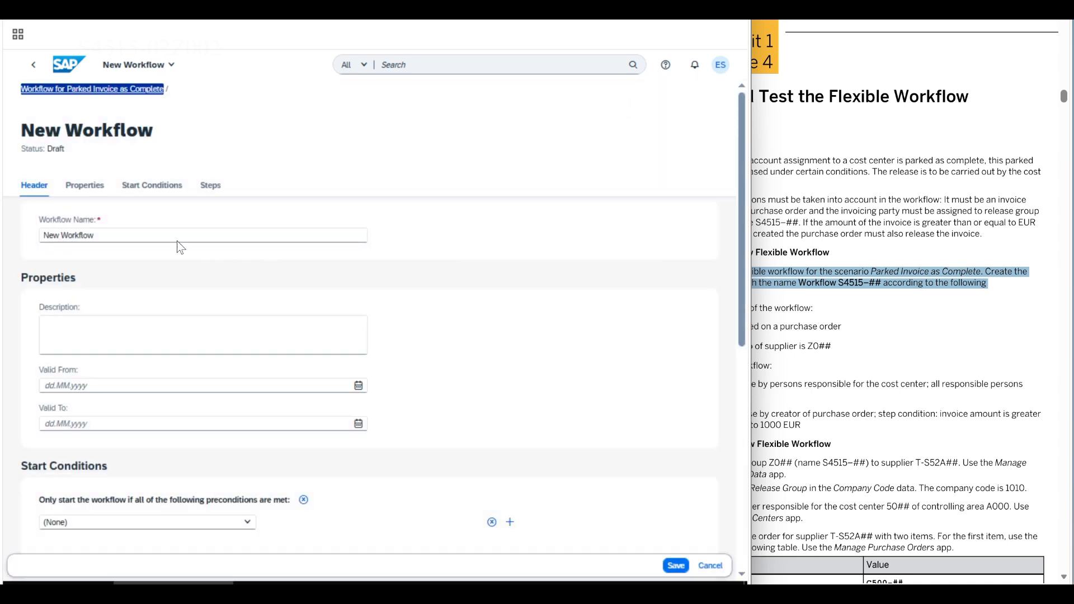
click(129, 234)
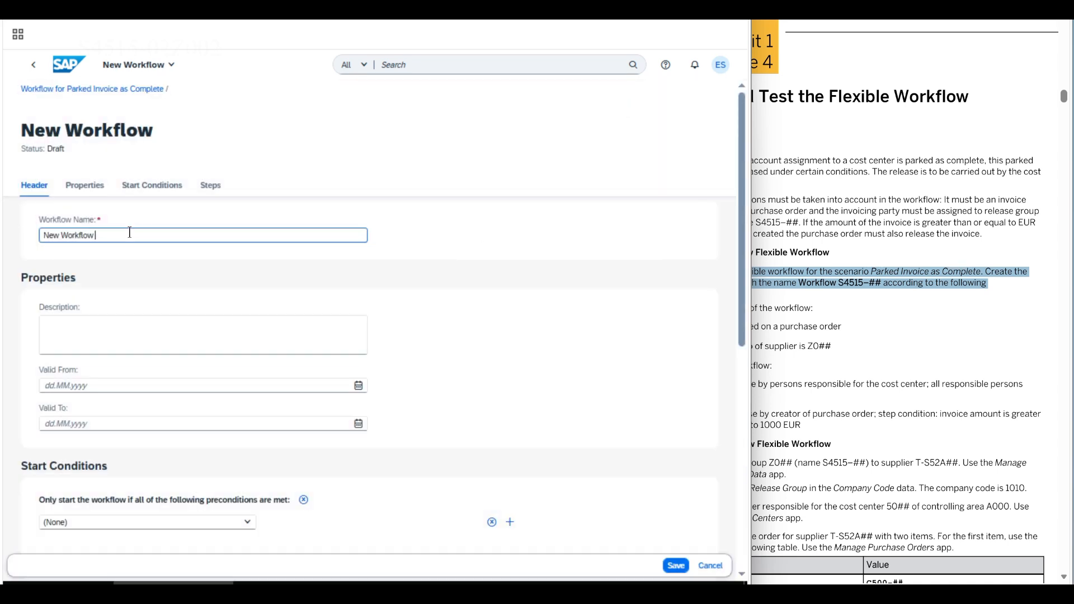
text(S4515-02)
click(151, 185)
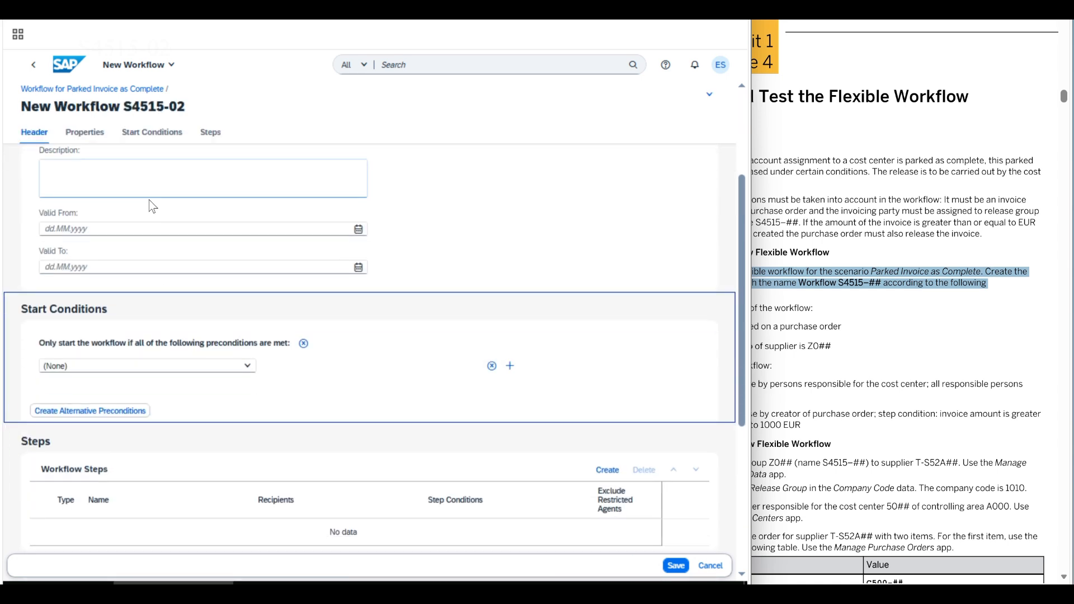
click(937, 385)
click(937, 385)
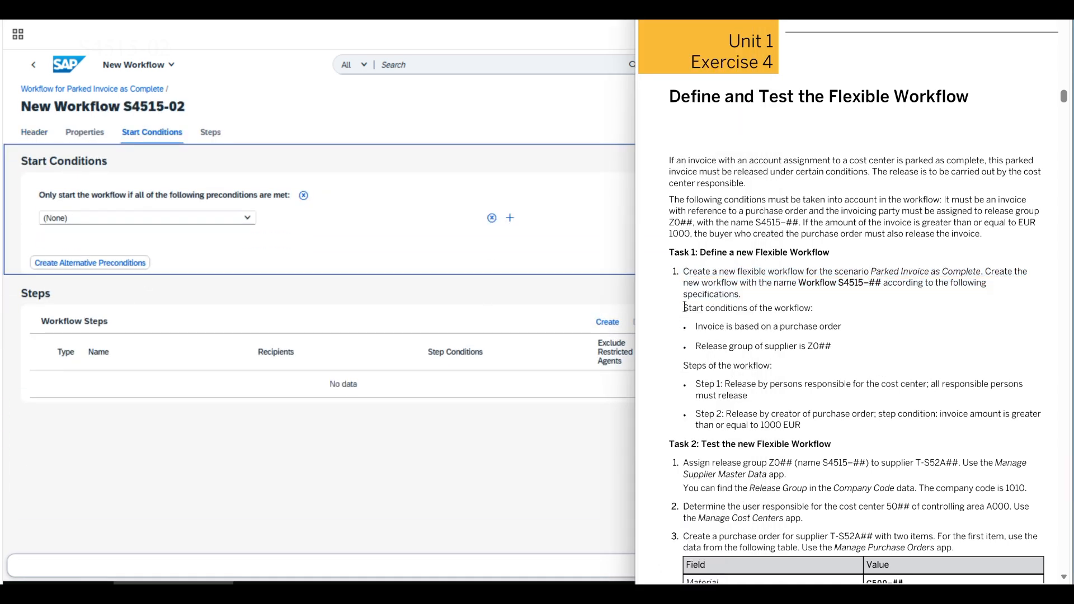
- Mark the start conditions in the exercise: purchase-order basis and supplier release group
drag(685, 307, 821, 309)
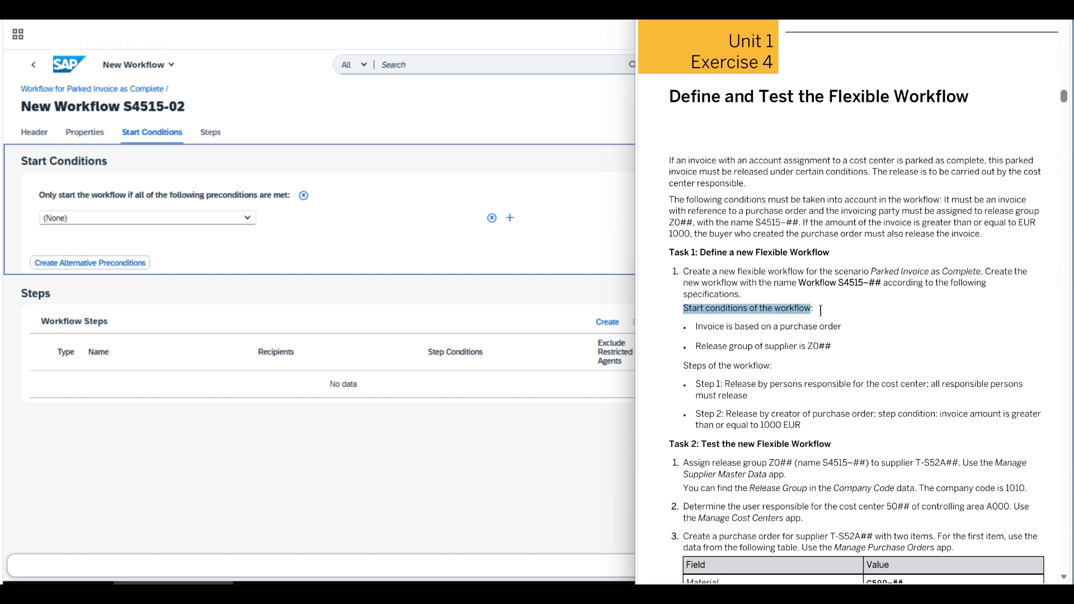
click(695, 325)
drag(695, 325, 840, 328)
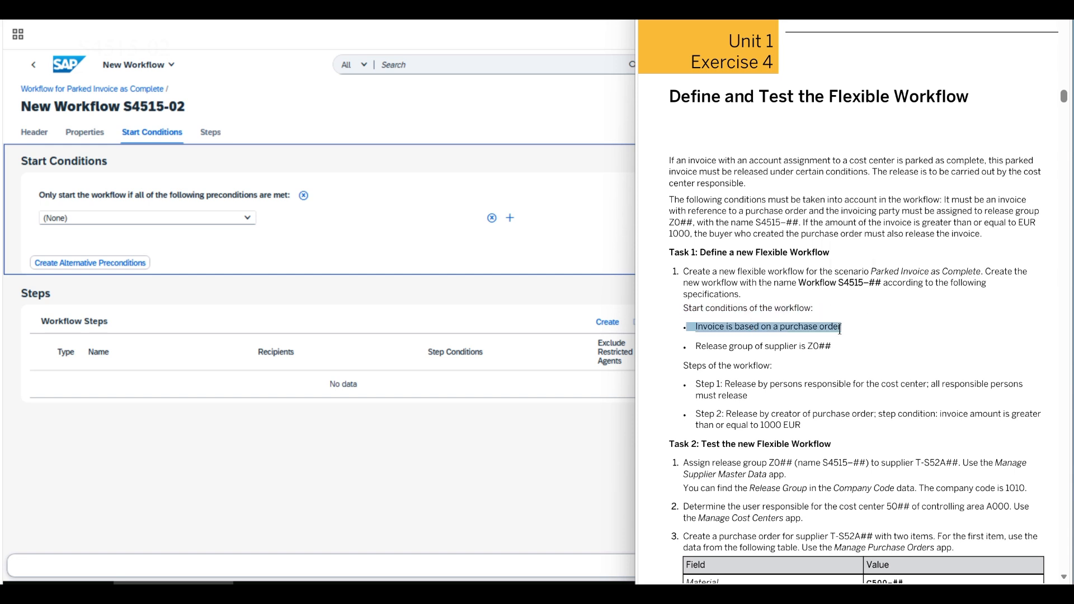
click(697, 345)
drag(697, 346, 844, 348)
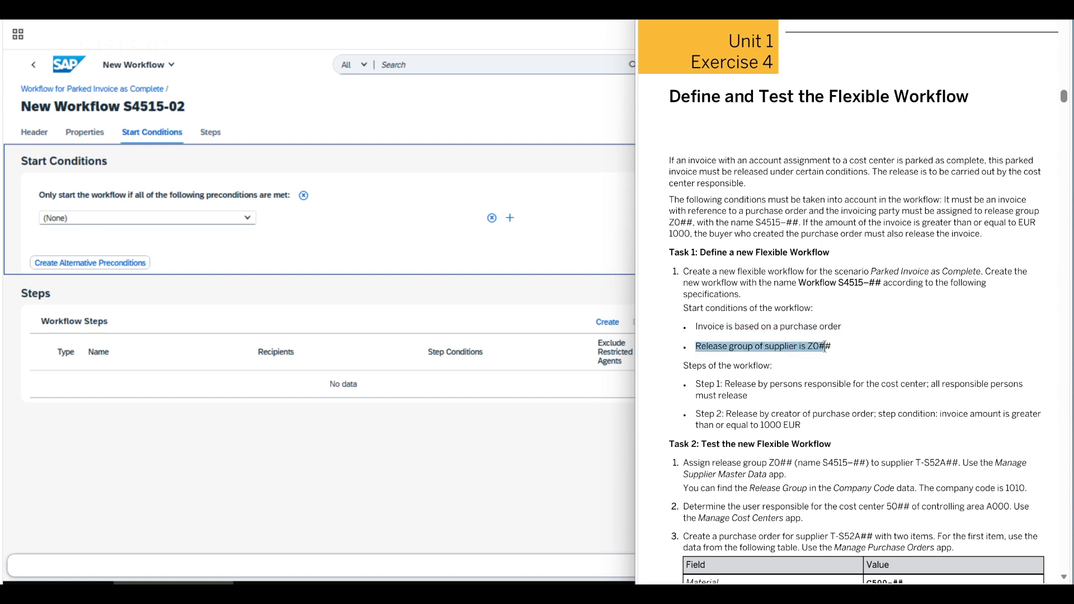
- Add start conditions 'Invoice is based on Purchase Order' and 'Supplier Release Group is Z002 (S4515-02)'
click(302, 250)
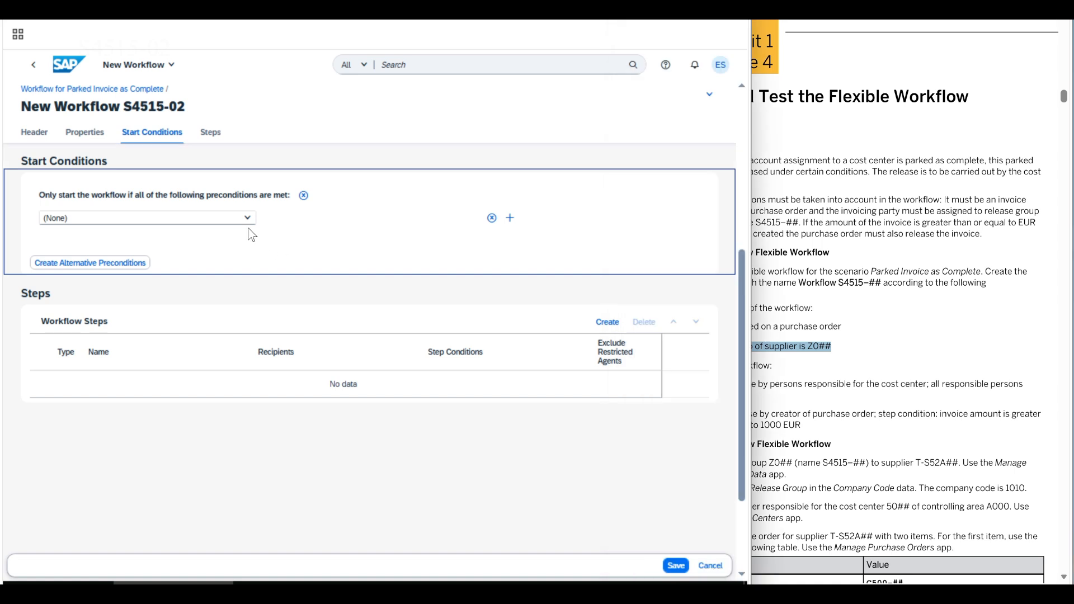
click(247, 222)
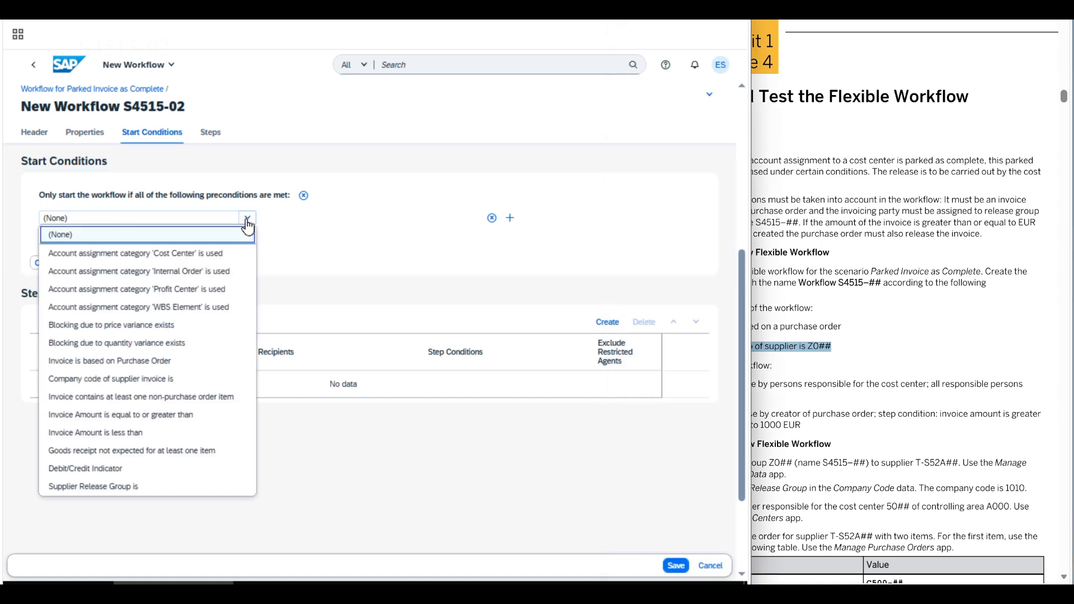
click(148, 365)
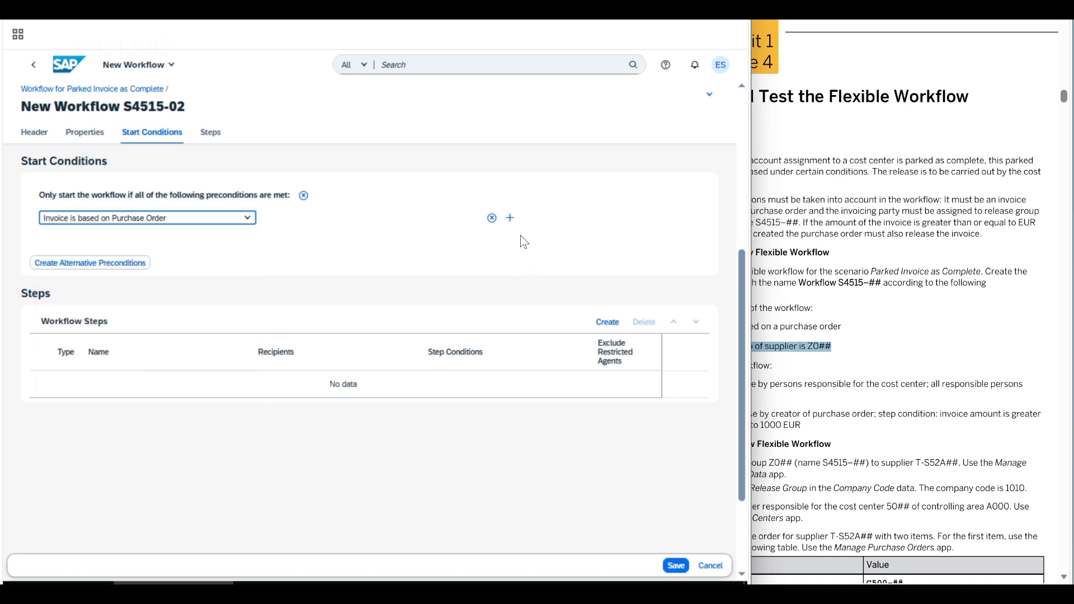
click(510, 218)
click(246, 237)
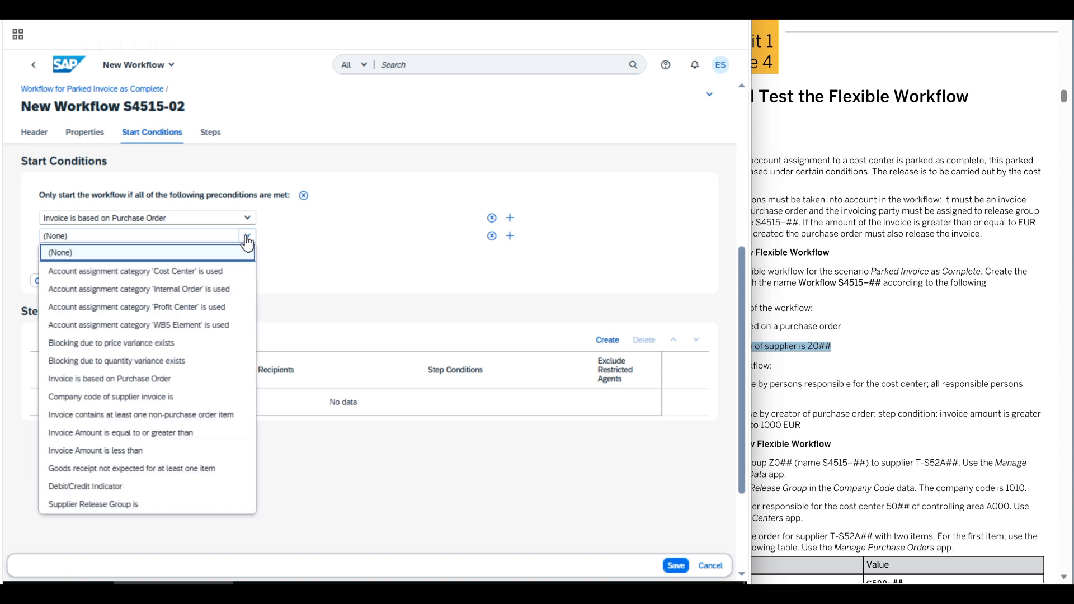
click(139, 509)
click(336, 241)
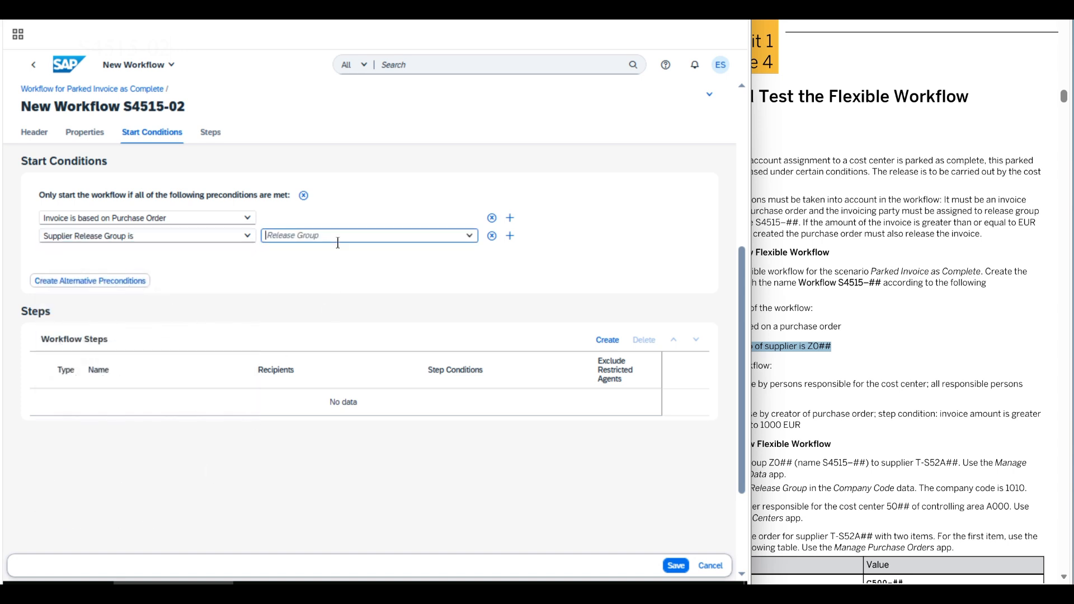
text(Z002 (S4515-02)
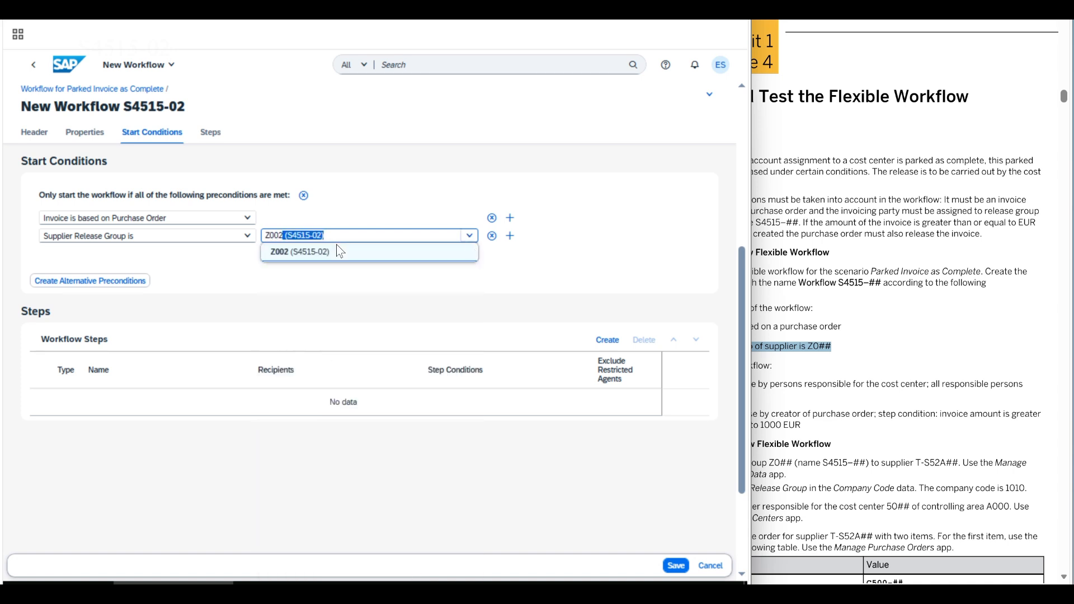
click(311, 258)
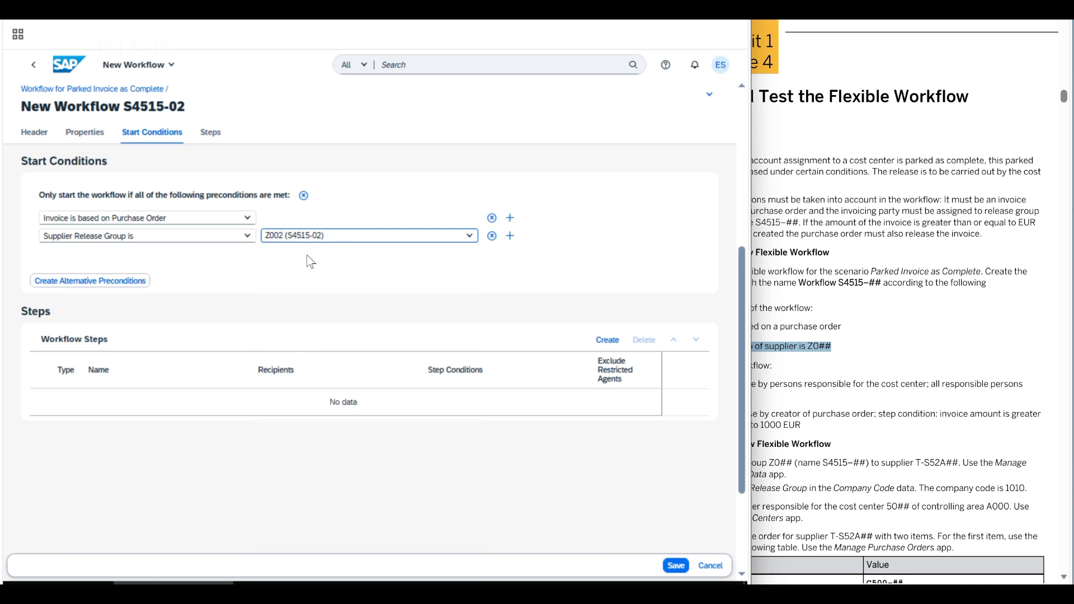
click(532, 281)
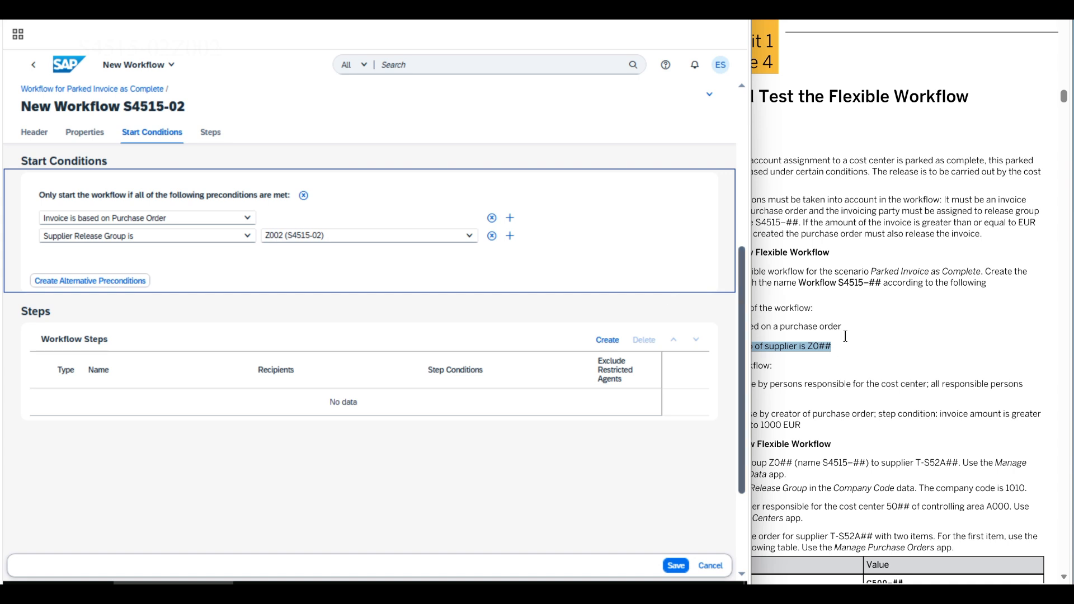
- Mark the workflow steps heading and the Step 1 requirement in the exercise sheet
click(824, 337)
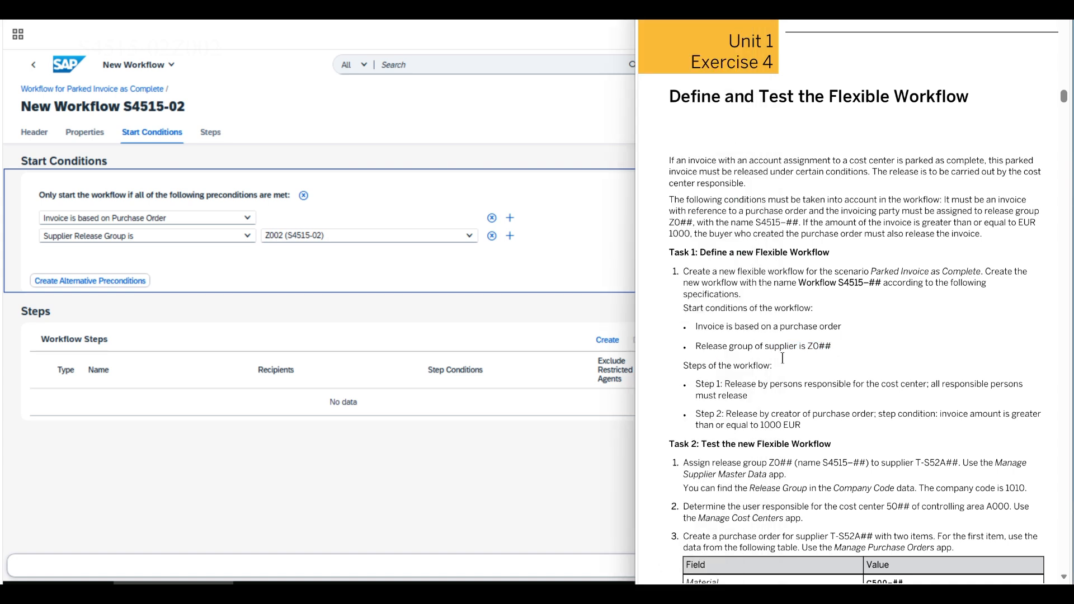
drag(683, 364, 770, 366)
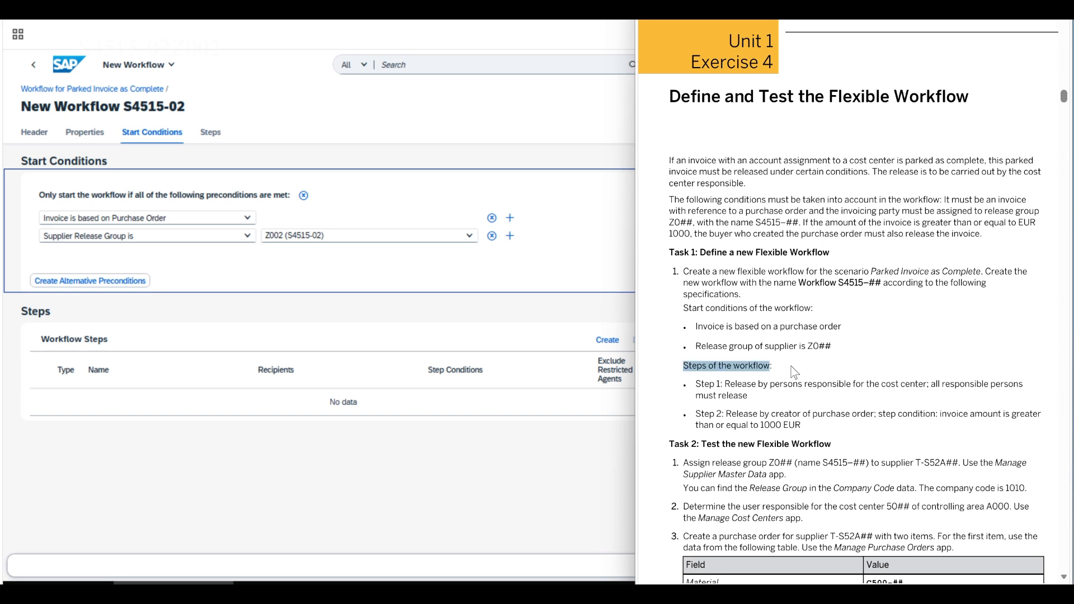
drag(694, 384, 932, 390)
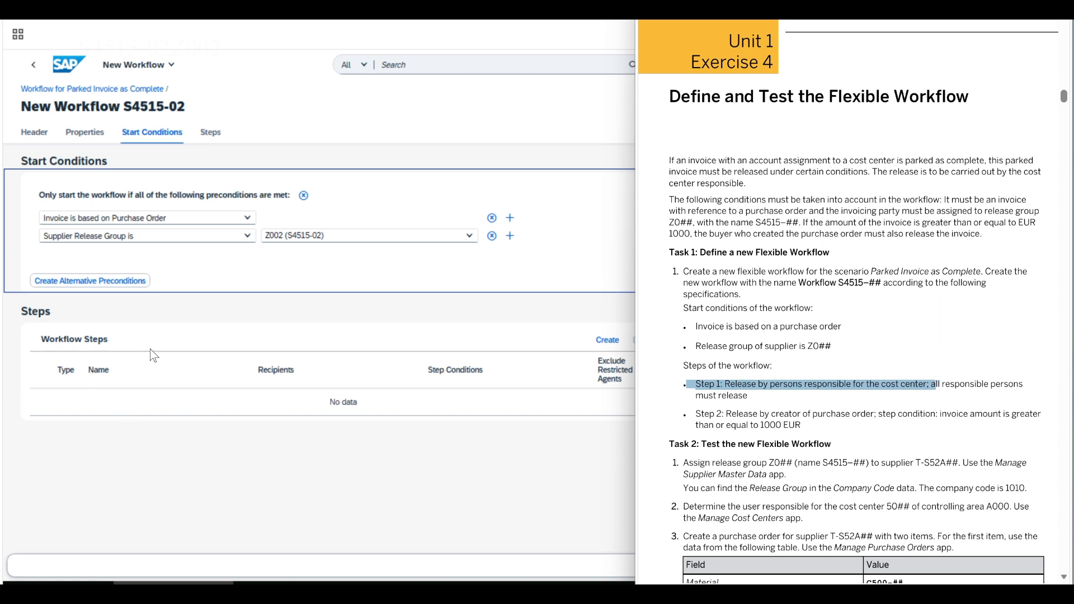
- Create step 1: Release of Complete Invoice by all persons responsible for used cost centers
click(165, 458)
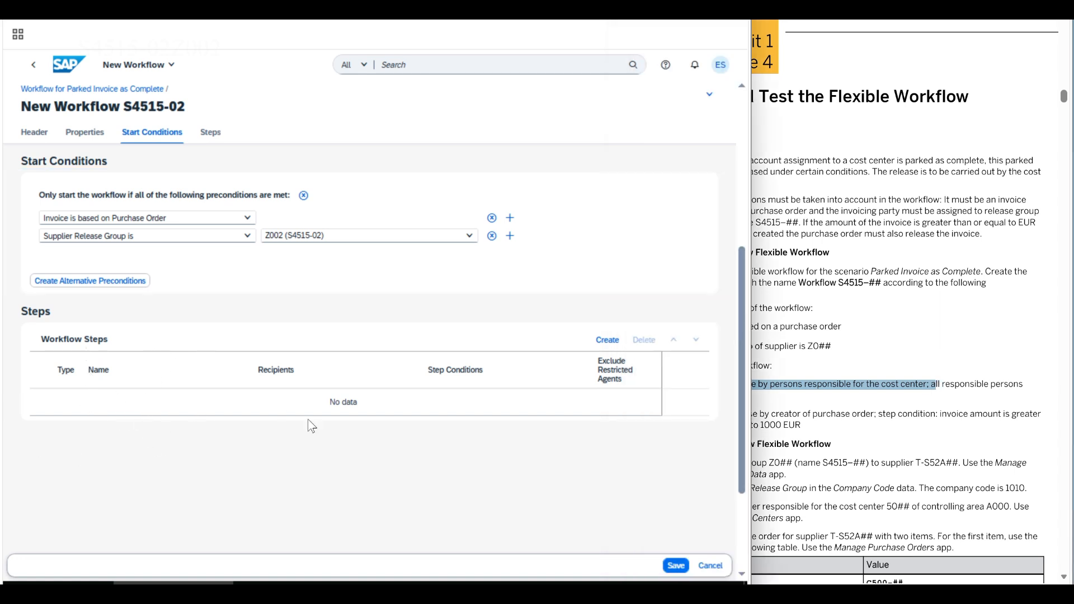
click(605, 340)
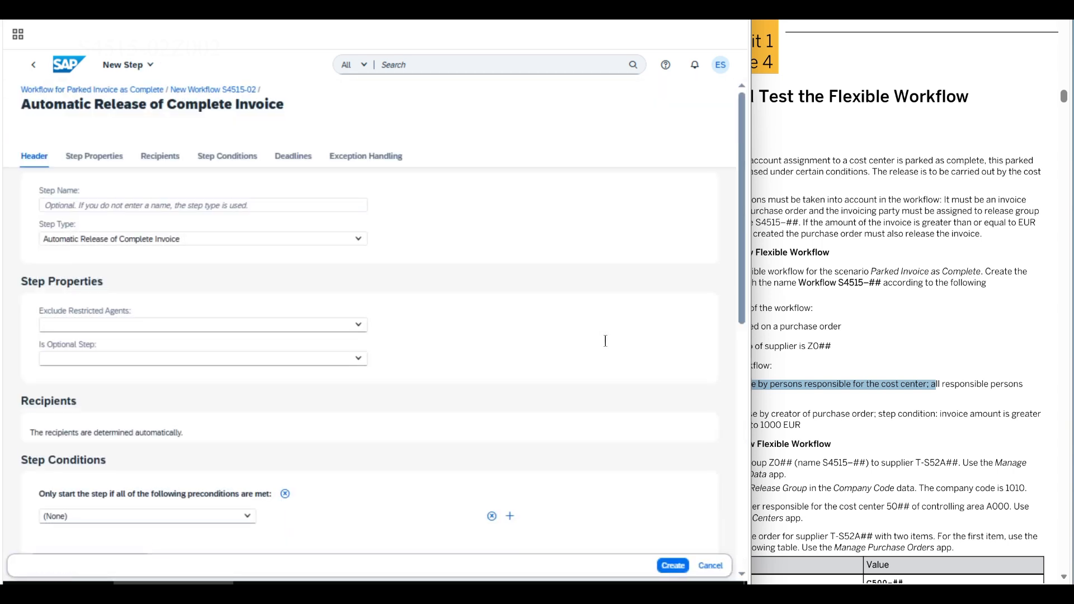
click(224, 240)
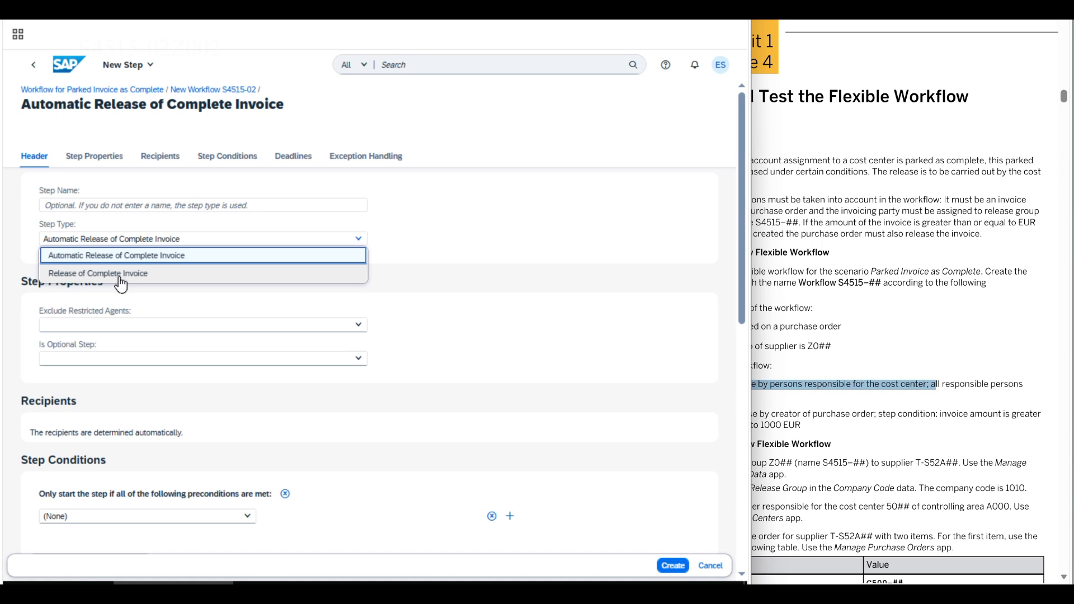
click(121, 274)
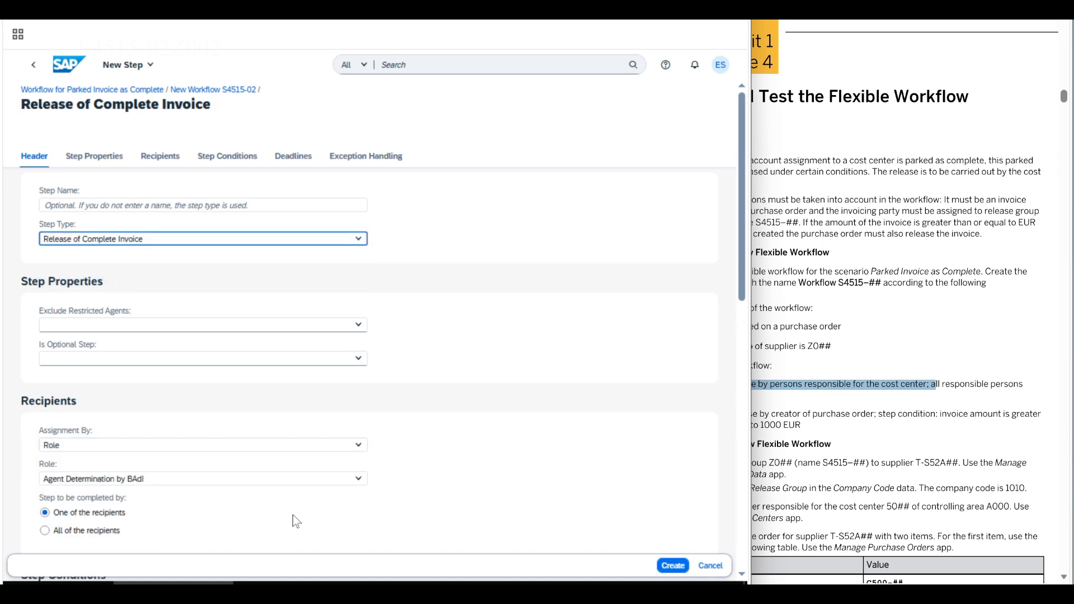
click(358, 479)
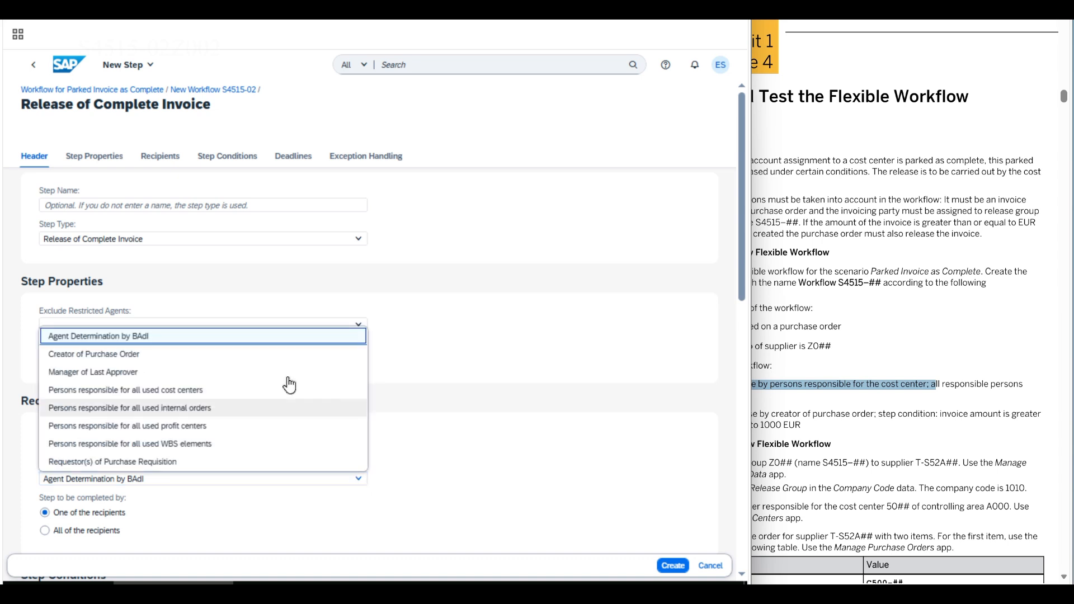
click(187, 394)
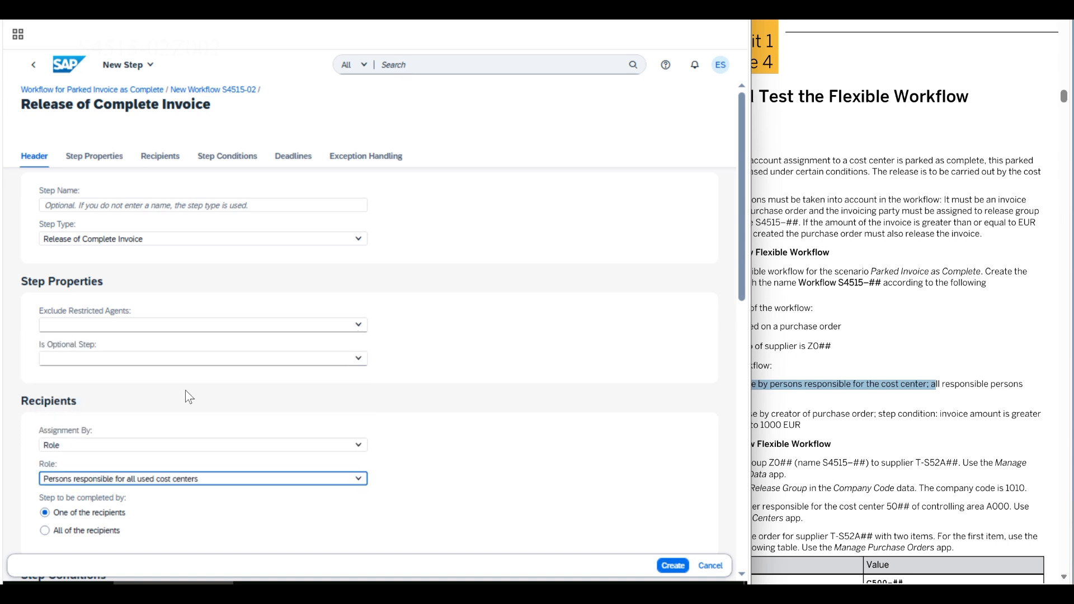
click(45, 532)
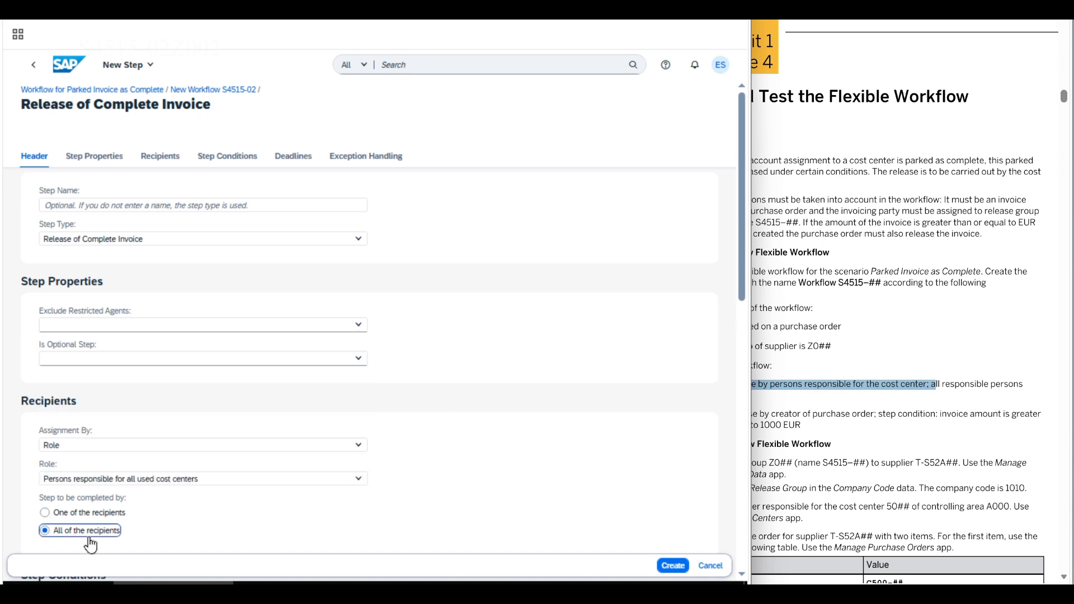
click(861, 409)
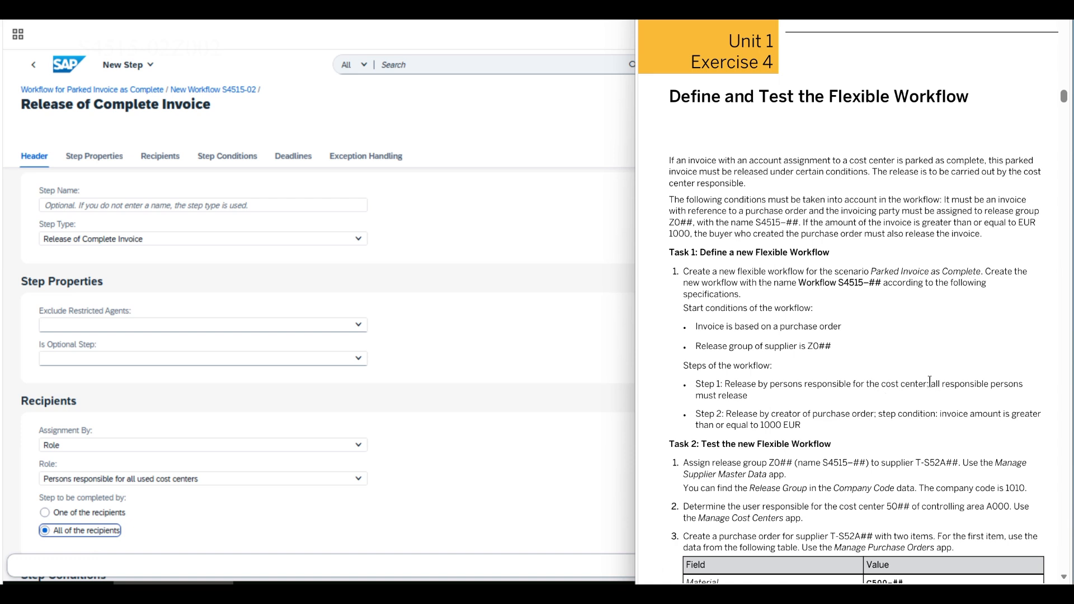
drag(929, 381, 746, 400)
click(475, 455)
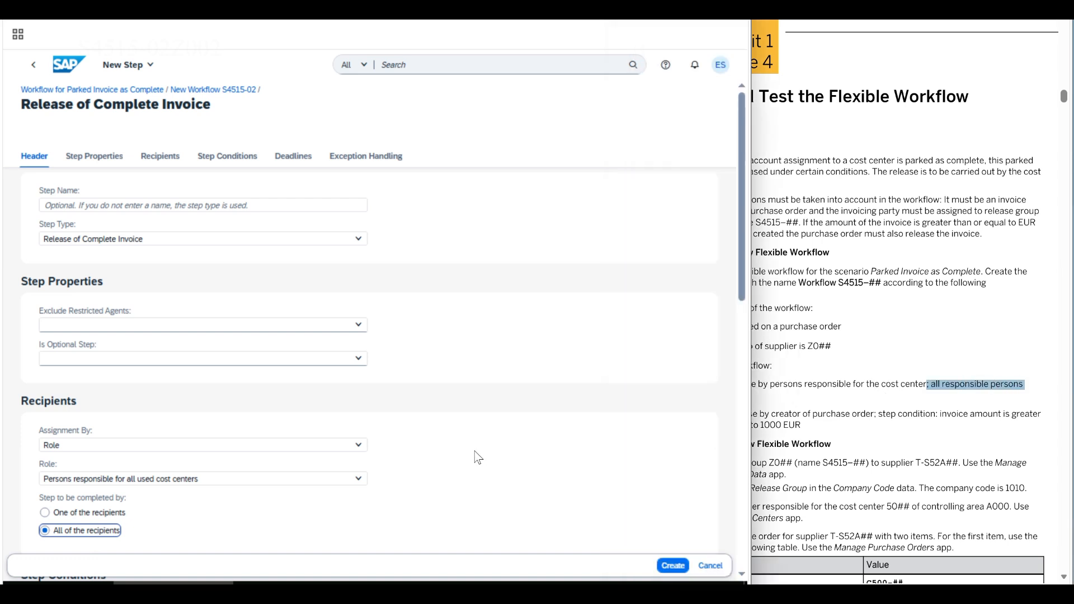
click(673, 566)
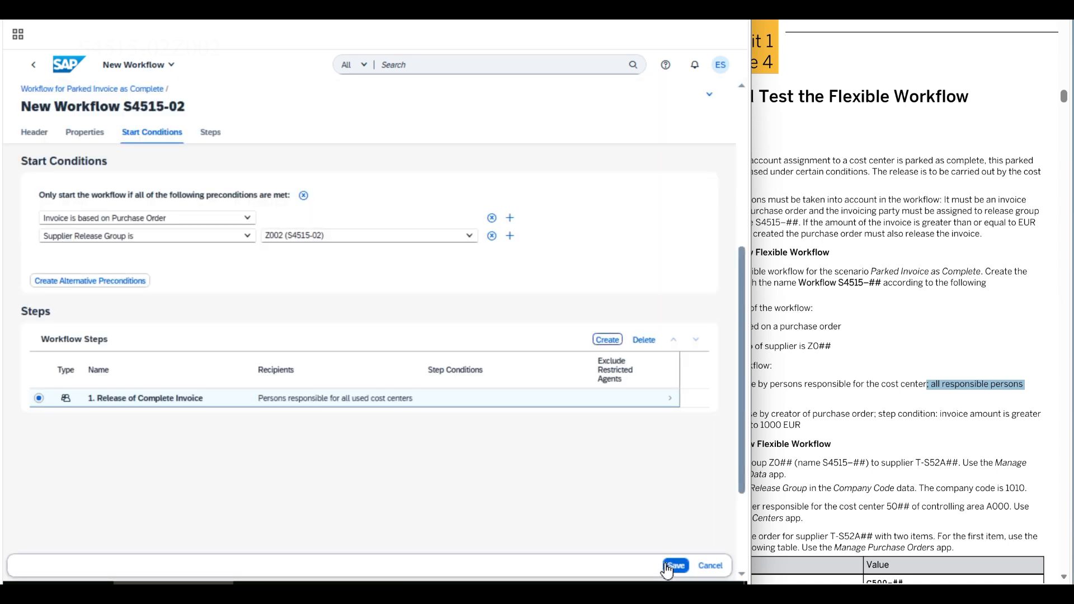
click(781, 394)
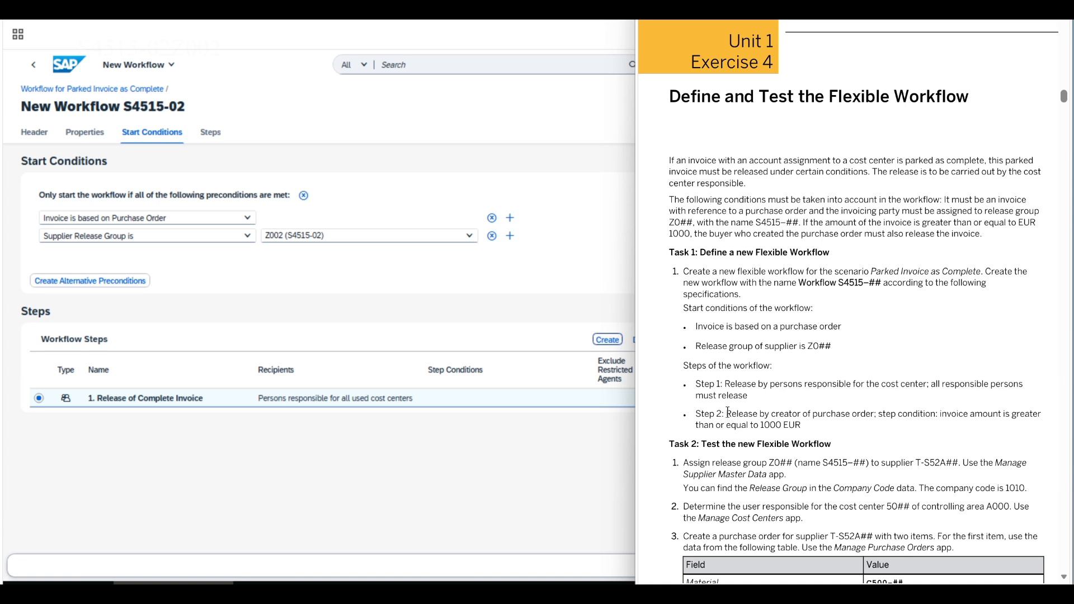
- Select the Step 2 line on release by the purchase order creator, including its condition
drag(730, 413, 875, 414)
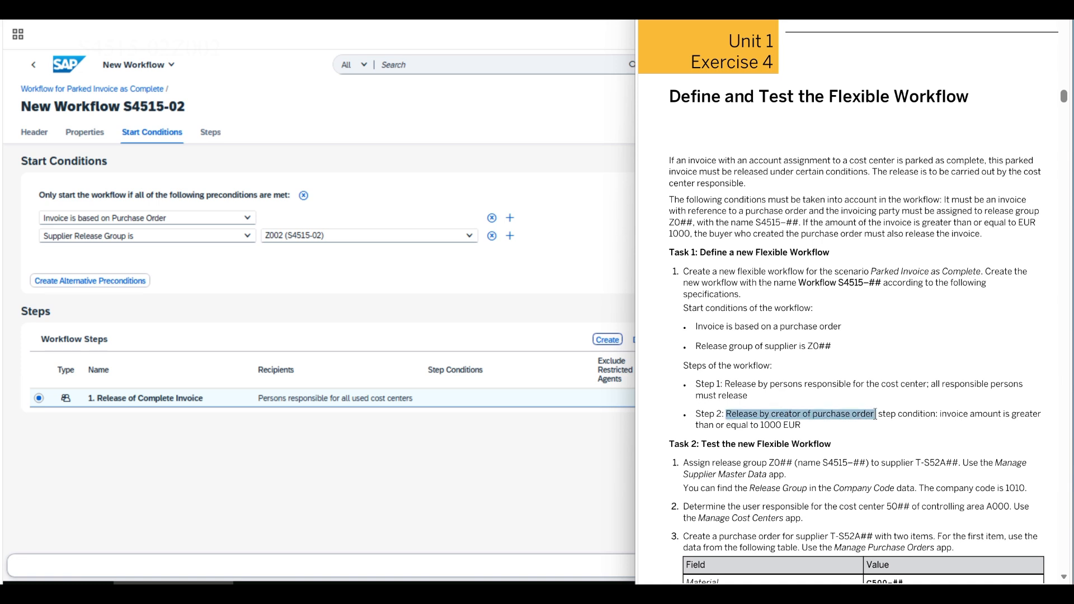
drag(875, 414, 809, 431)
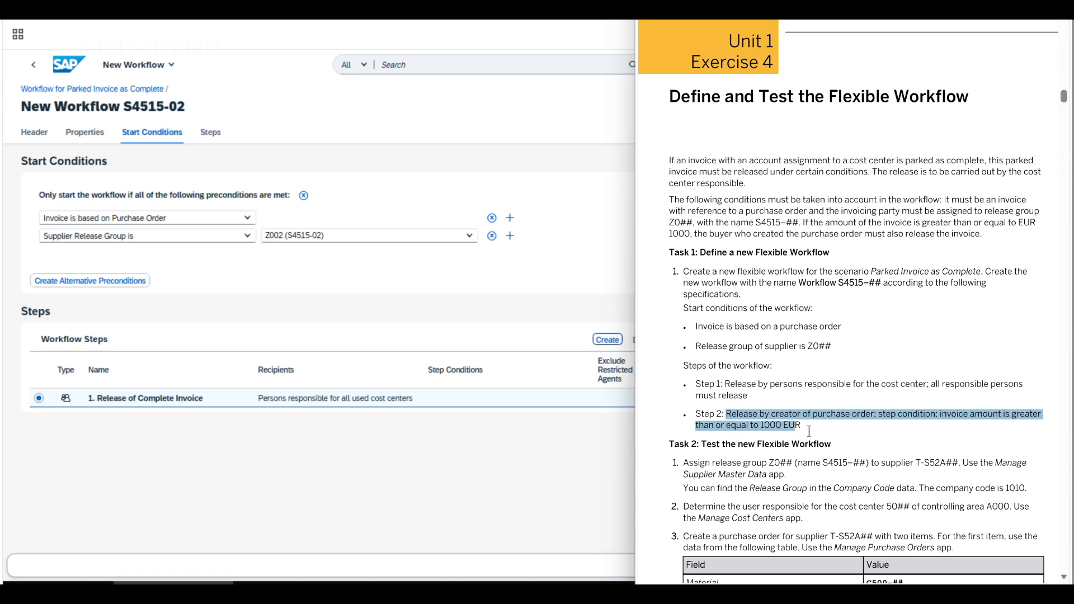
- Define a second Release of Complete Invoice step assigned by role to Creator of Purchase Order
click(375, 462)
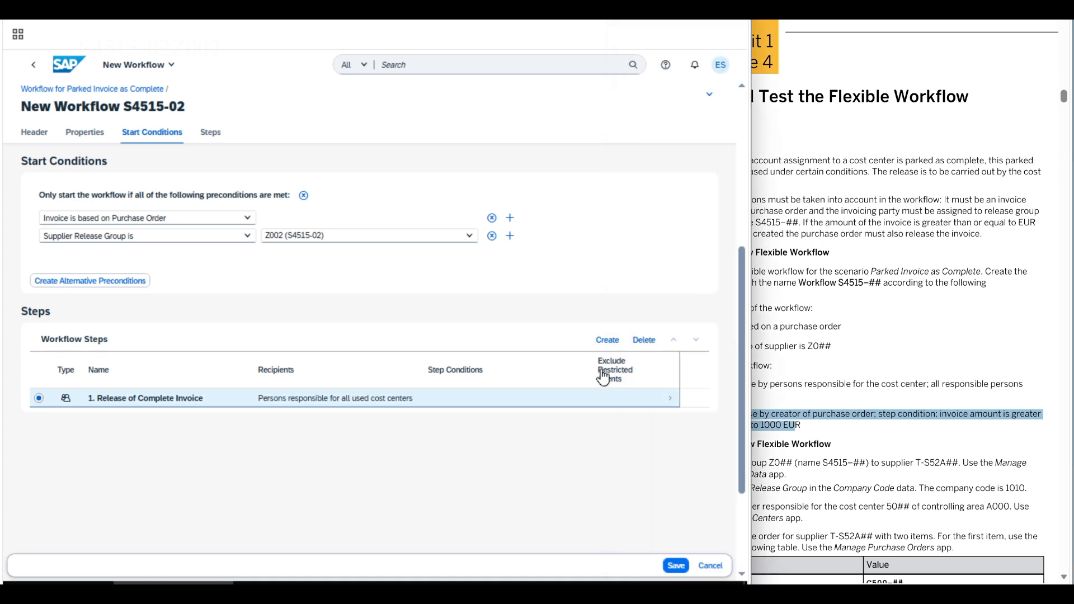
click(608, 339)
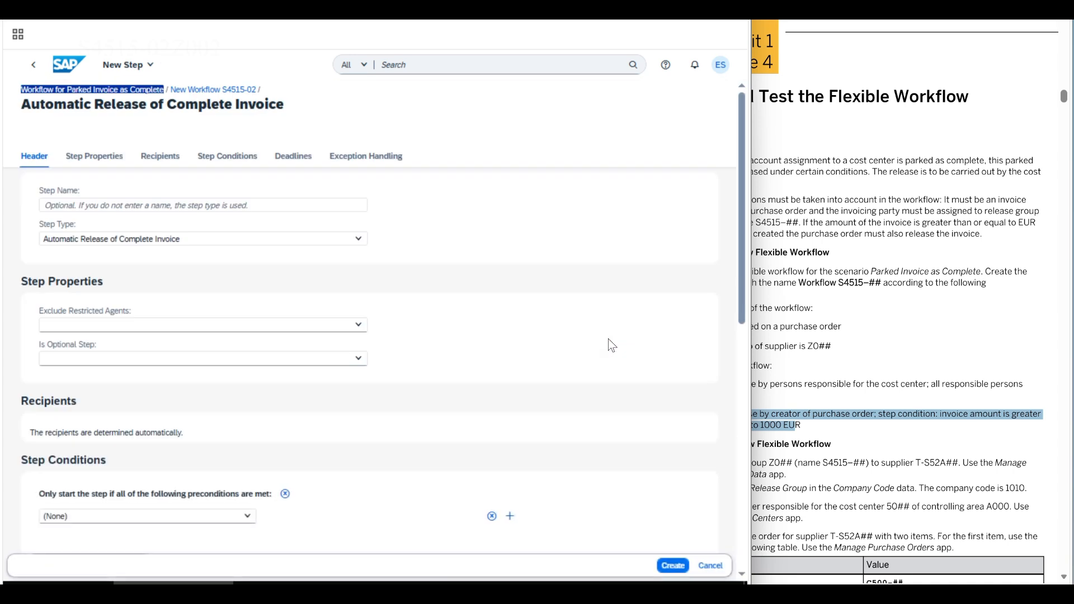
click(235, 239)
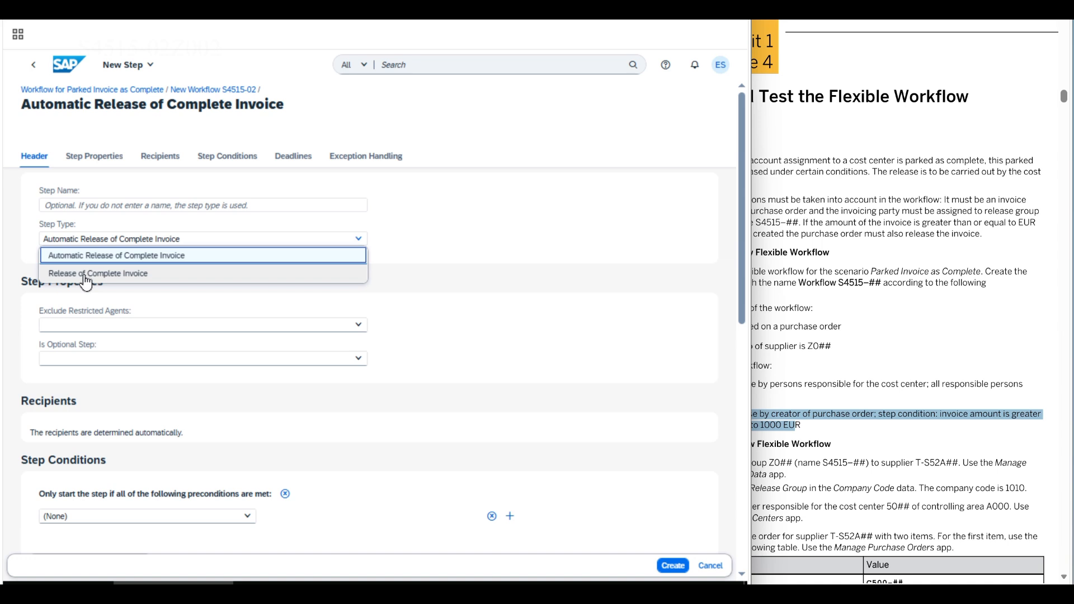
click(85, 274)
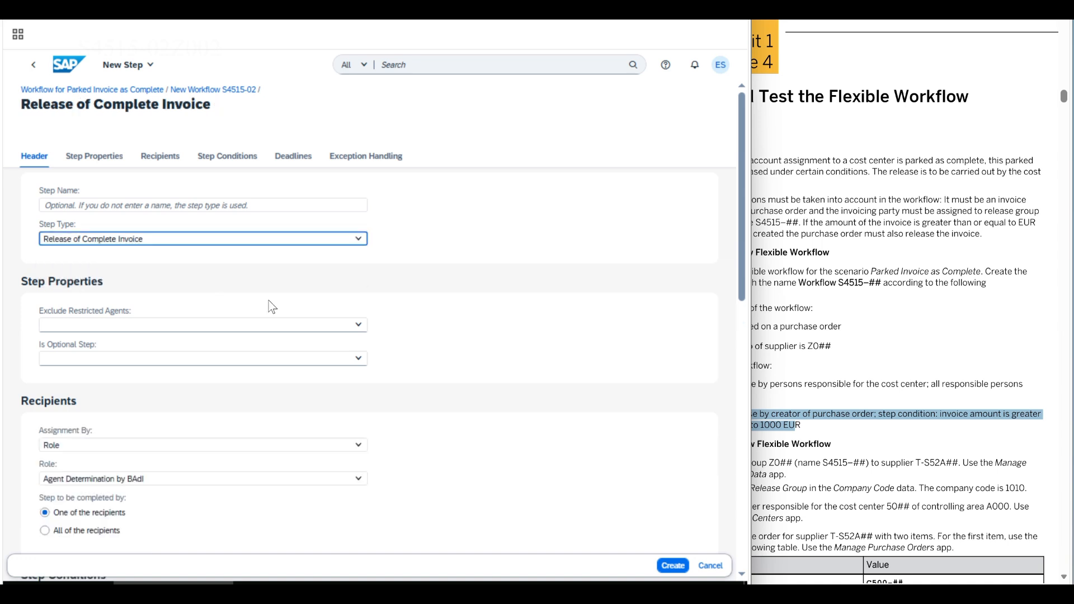
click(359, 446)
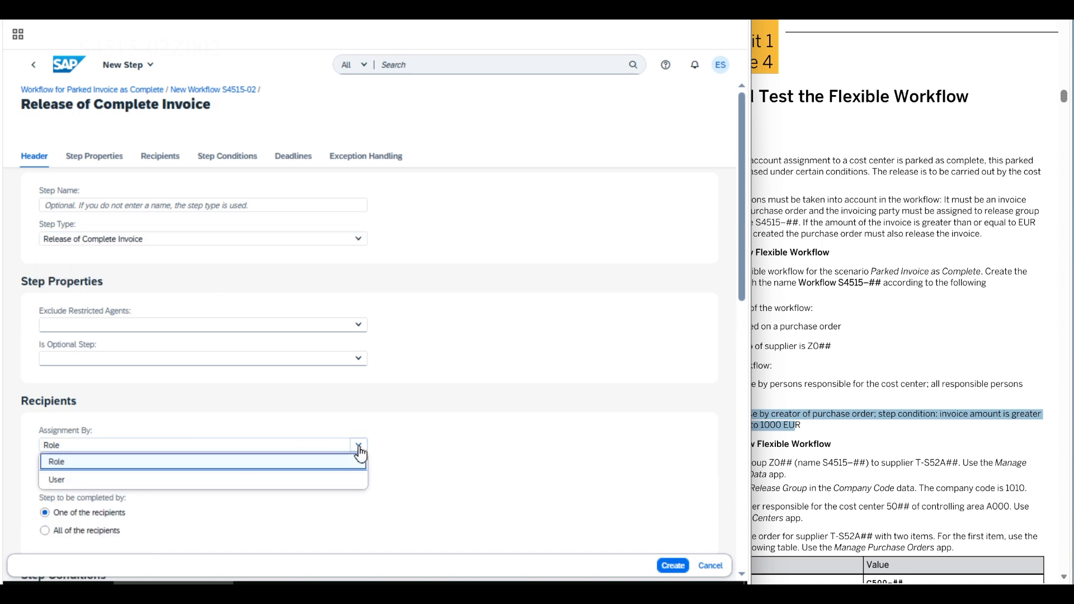
click(359, 457)
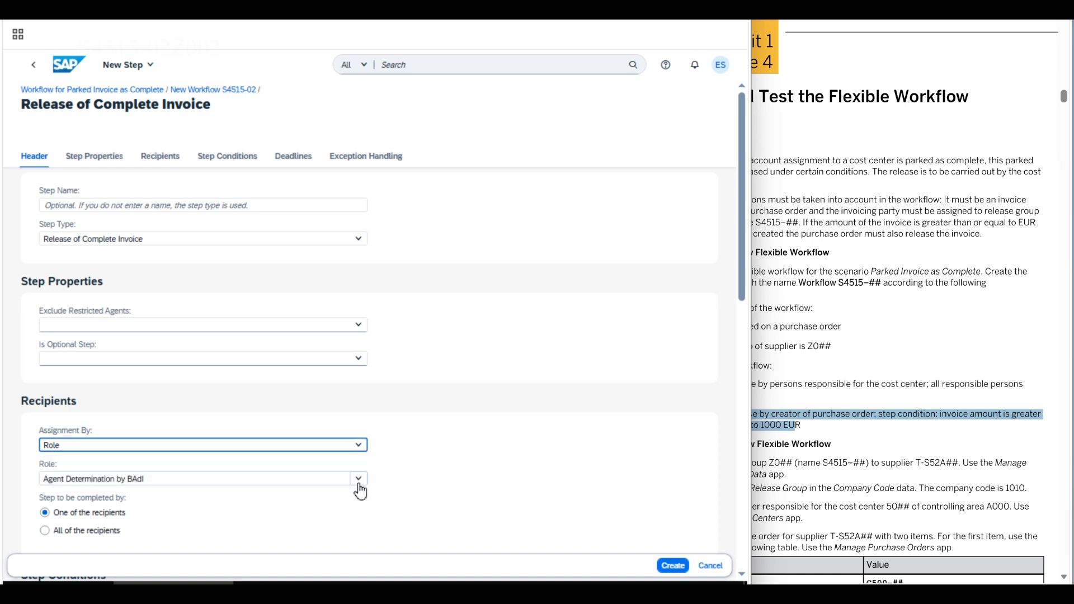
click(359, 481)
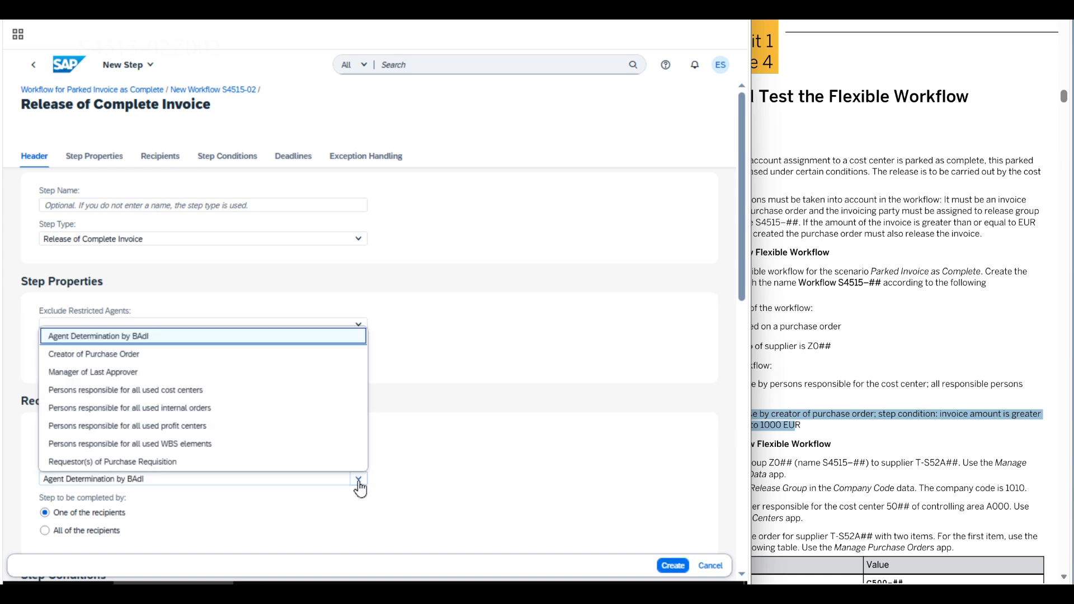
click(106, 359)
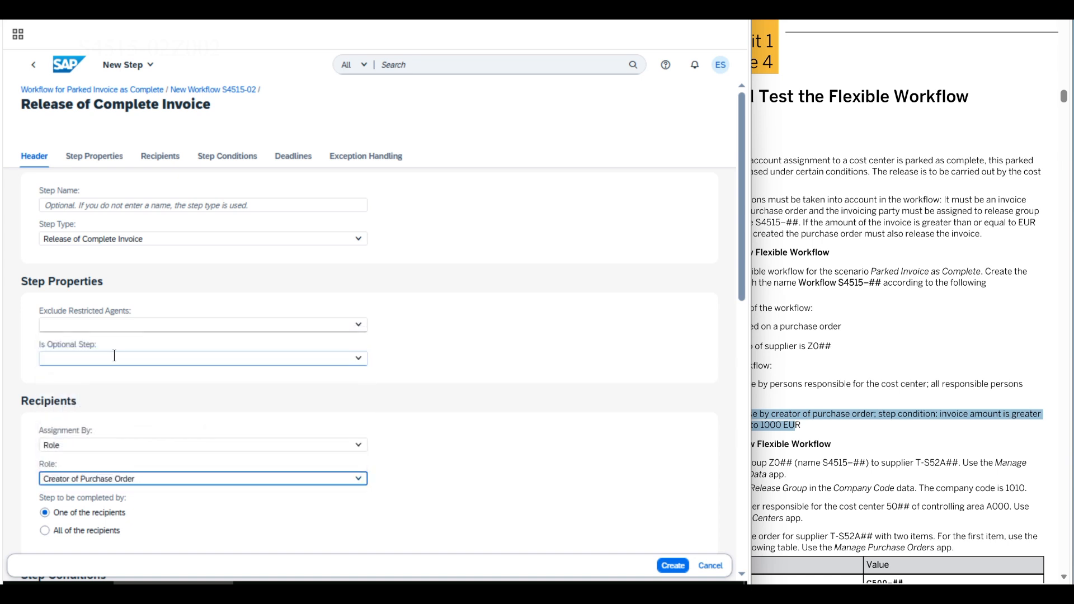
scroll(576, 417, down, 4)
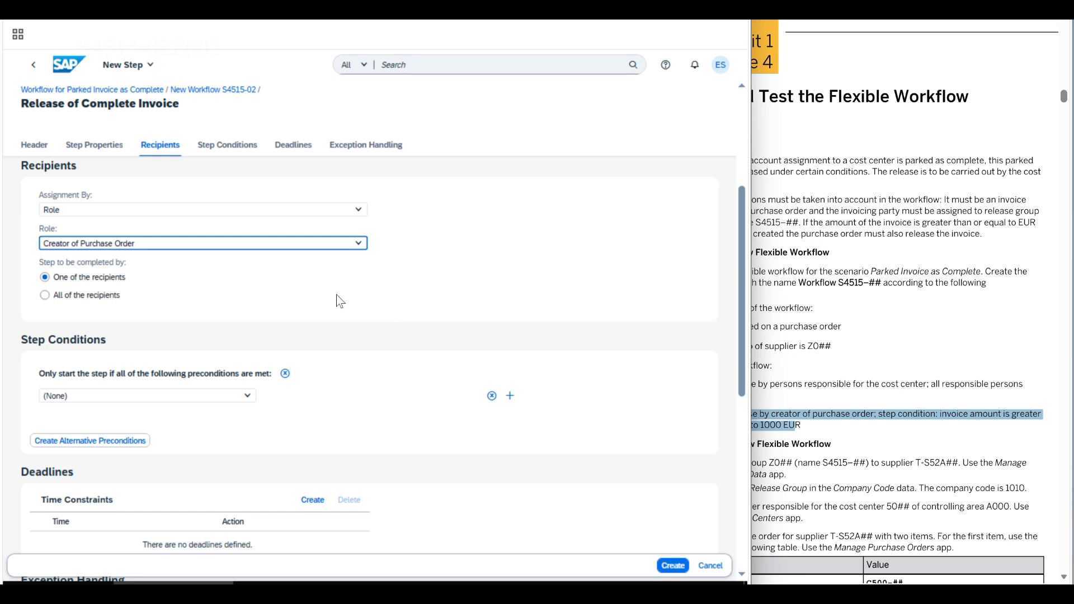
- Add the step condition invoice amount equal to or greater than 1.000 EUR and create step 2
click(247, 396)
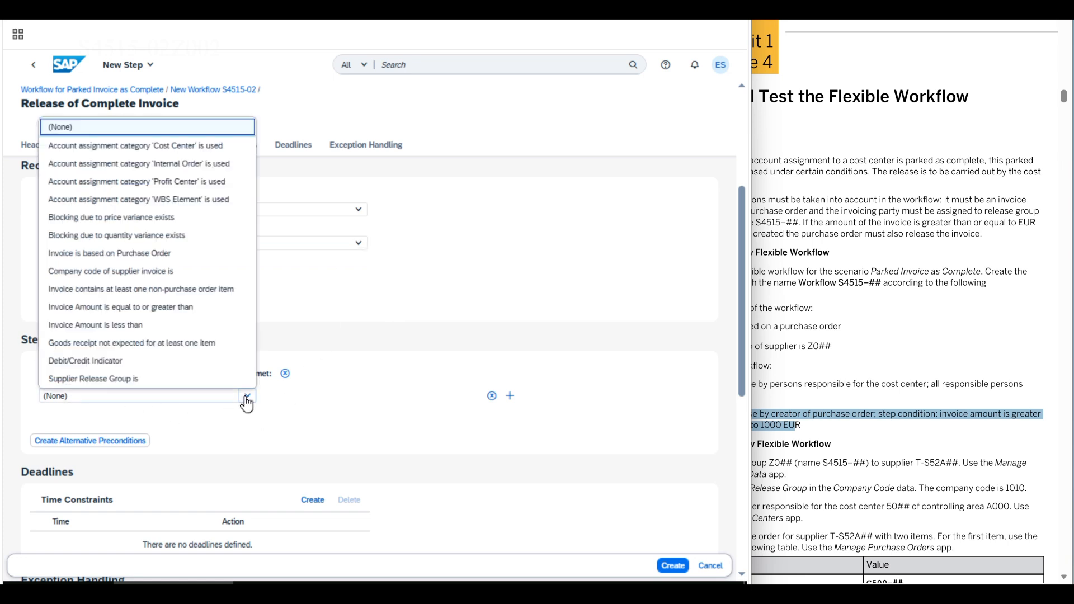
click(244, 399)
click(238, 401)
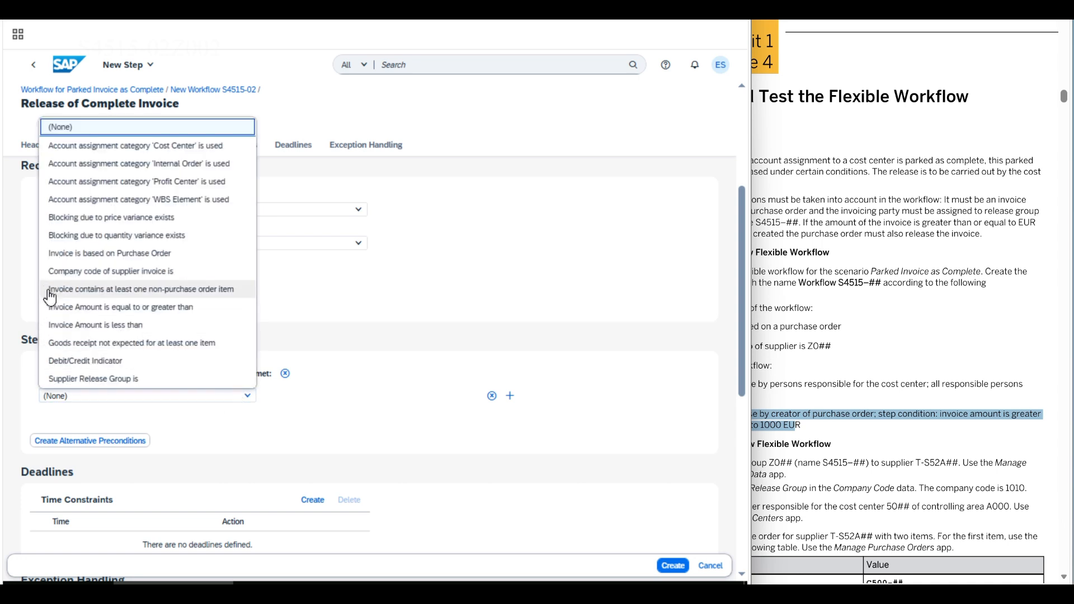
click(173, 315)
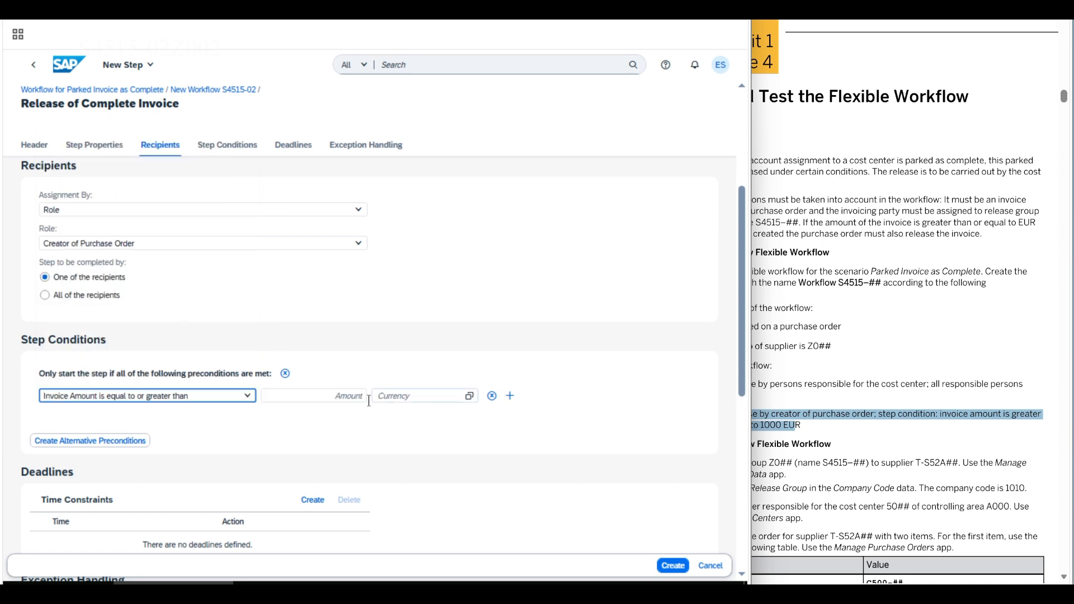
click(338, 397)
text(1.00)
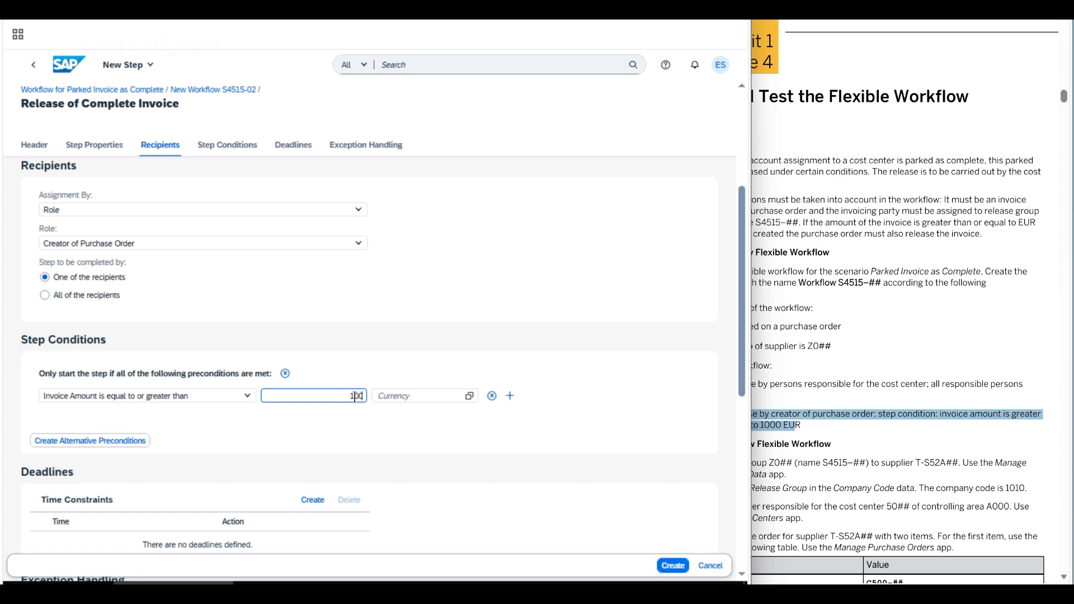
text(0)
key(Tab)
text(EUR)
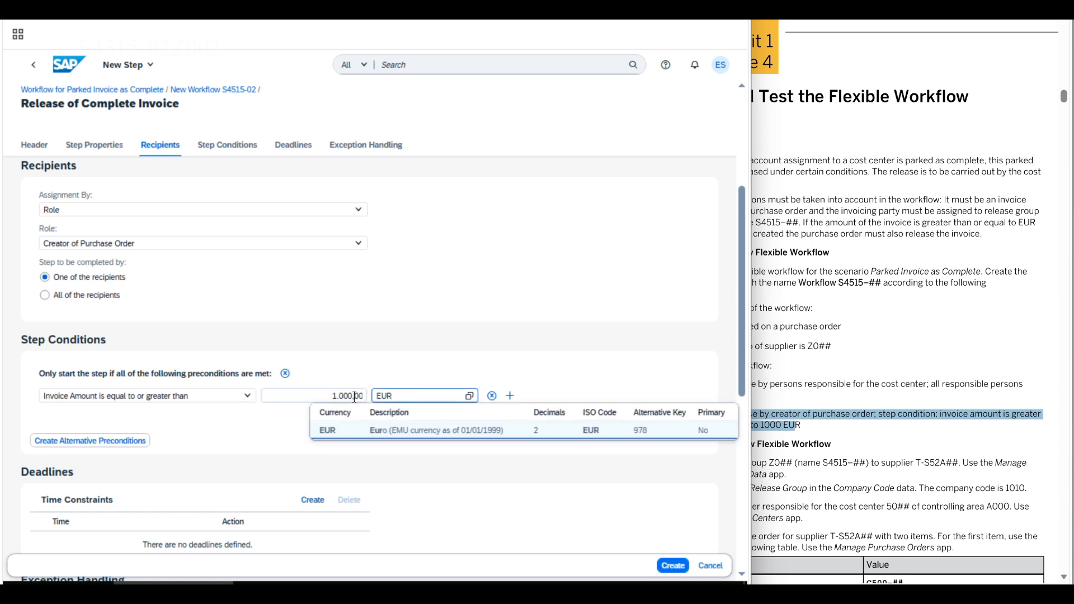
click(415, 436)
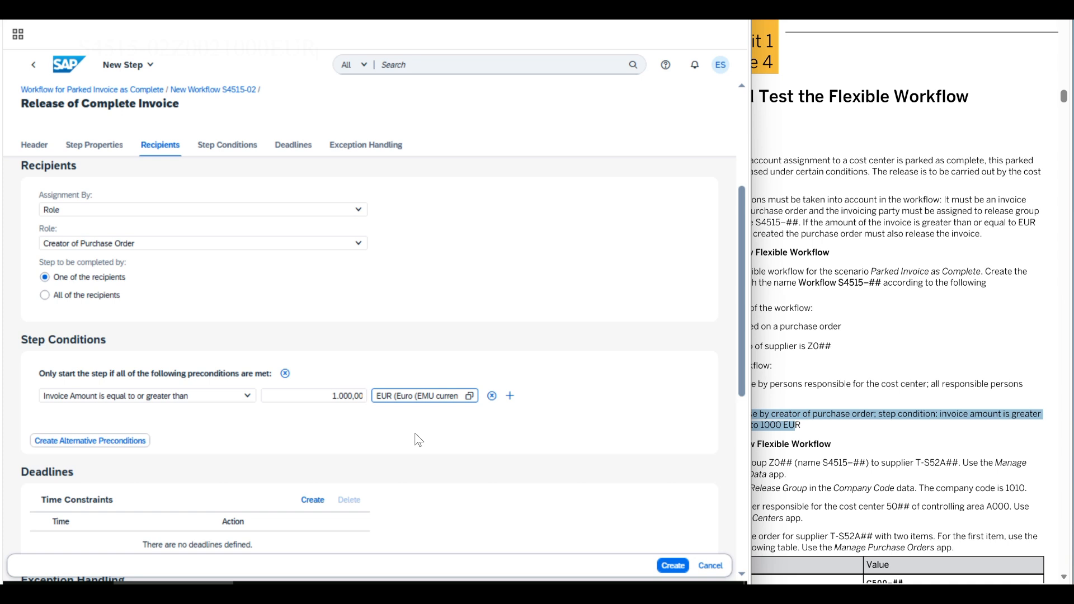
click(672, 566)
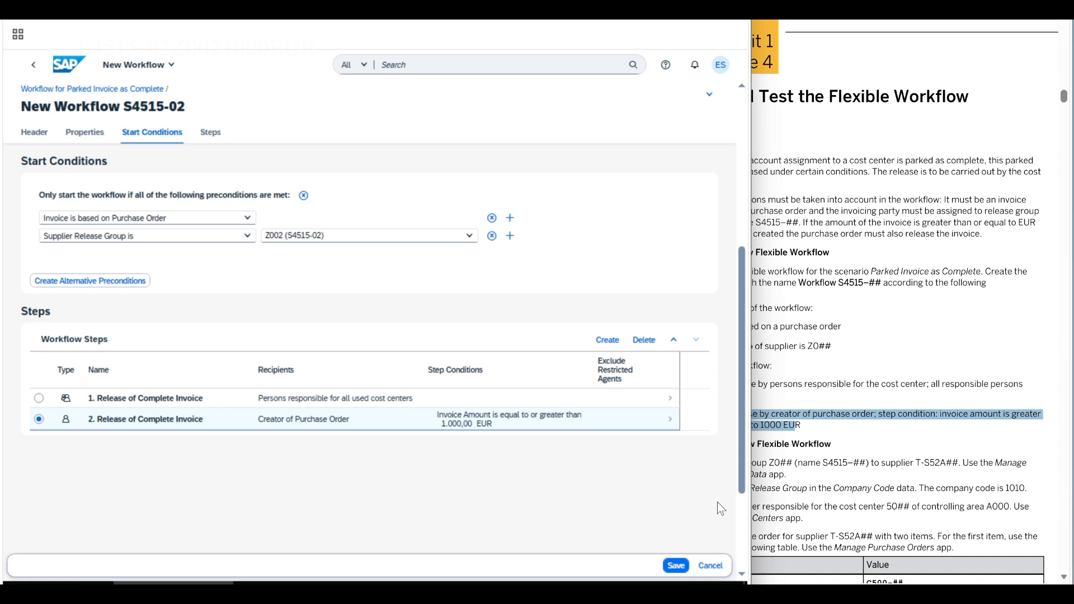
- Save and activate New Workflow S4515-02, then go back to the launchpad home page
click(676, 567)
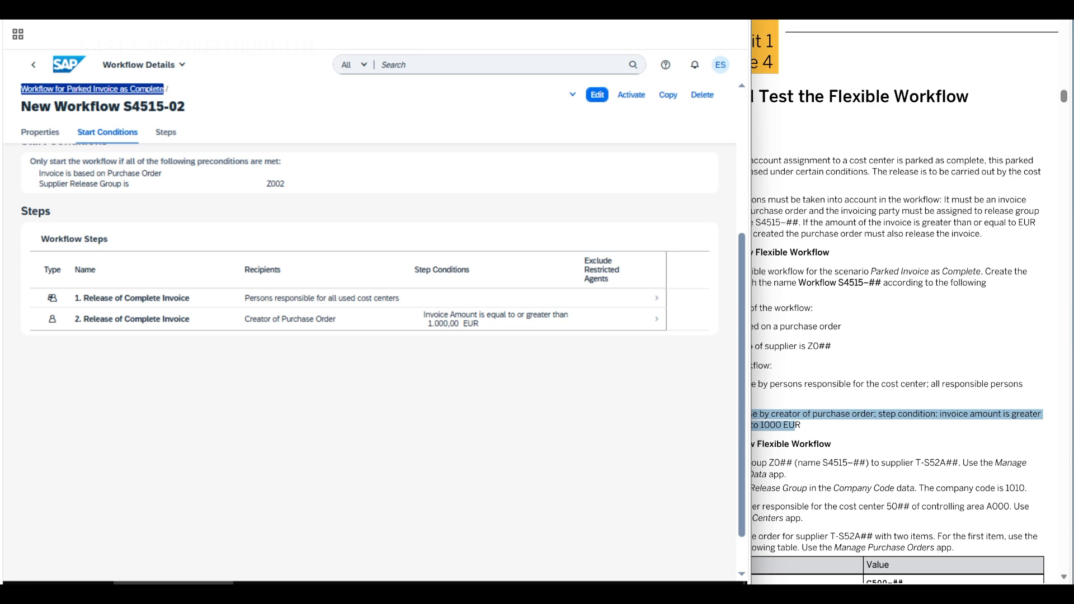
click(632, 98)
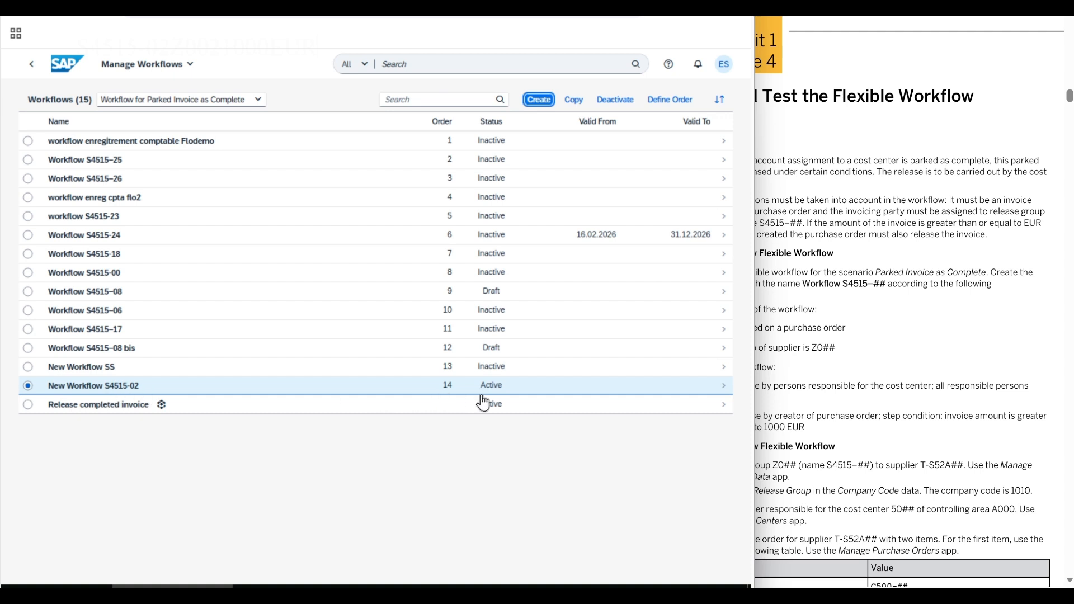
click(60, 70)
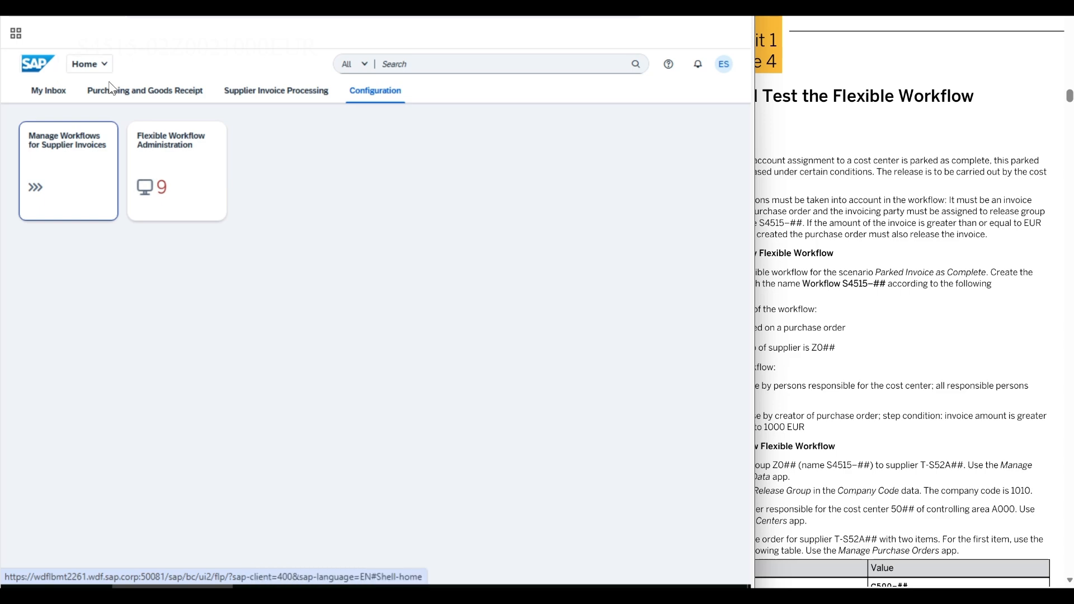
- Mark Task 2 step 1 on release groups, then show the Purchasing and Goods Receipt apps
click(756, 263)
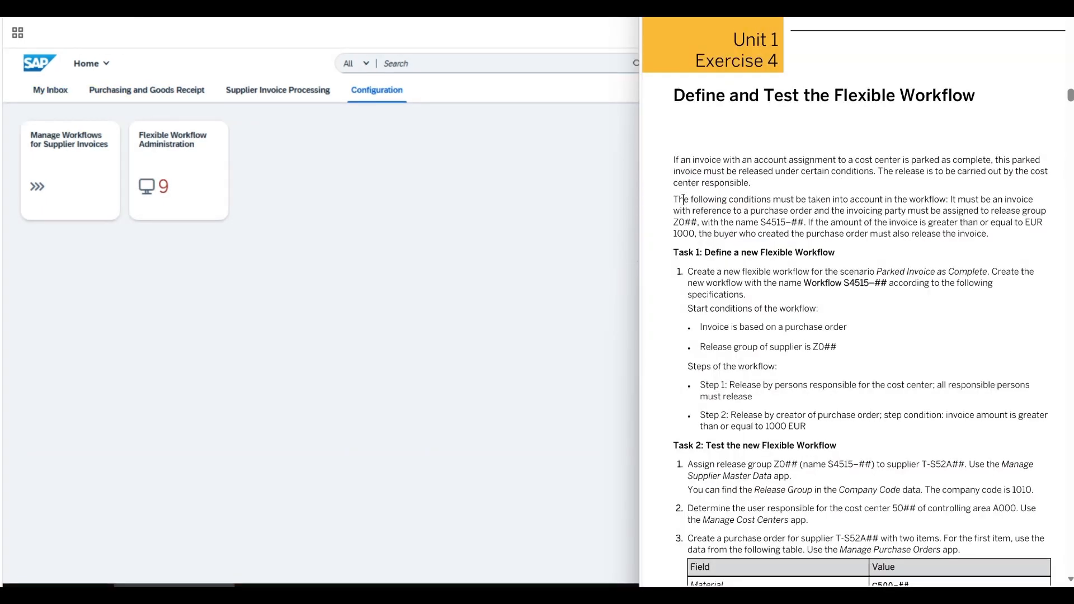
scroll(680, 213, down, 3)
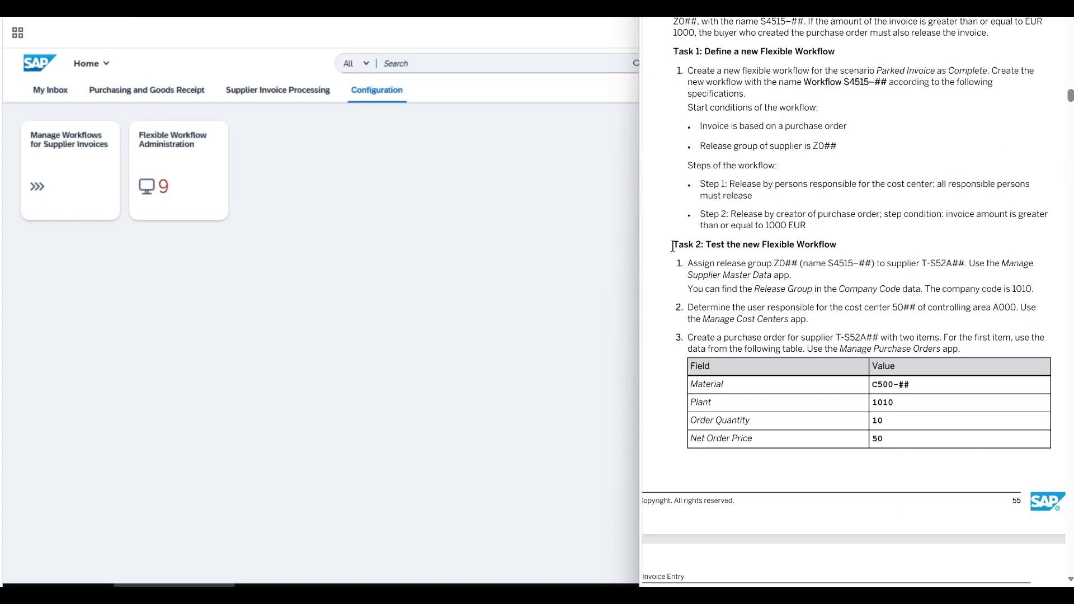
drag(673, 246, 837, 246)
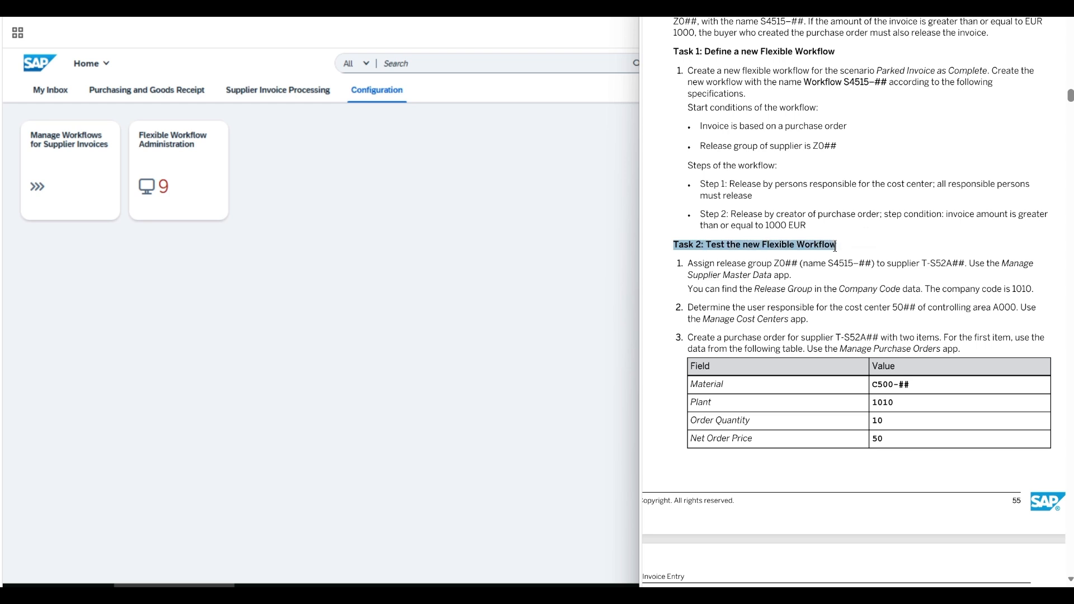
click(698, 263)
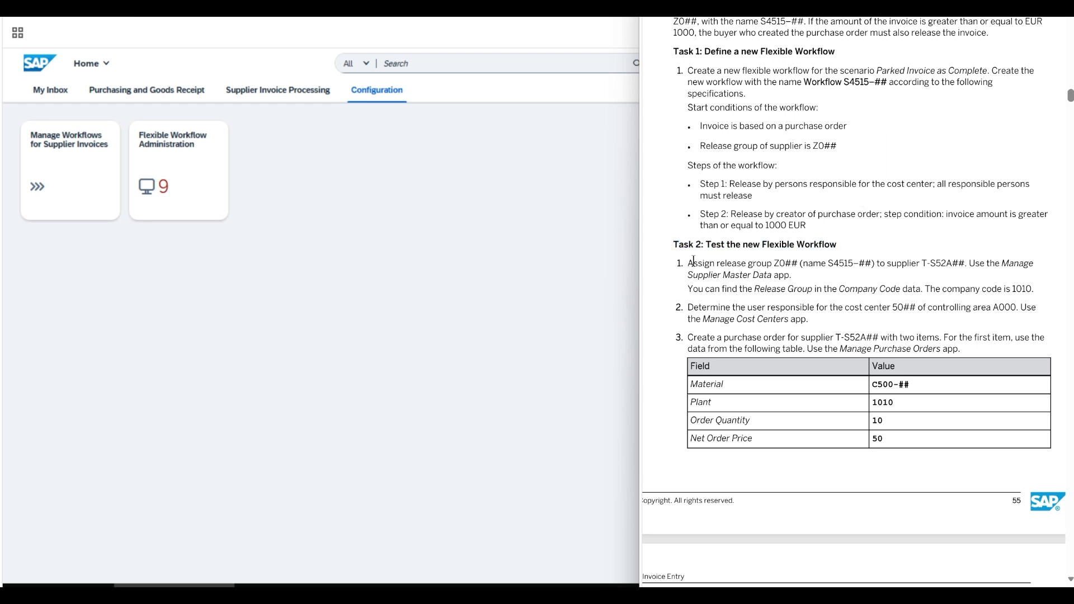
drag(694, 262, 797, 277)
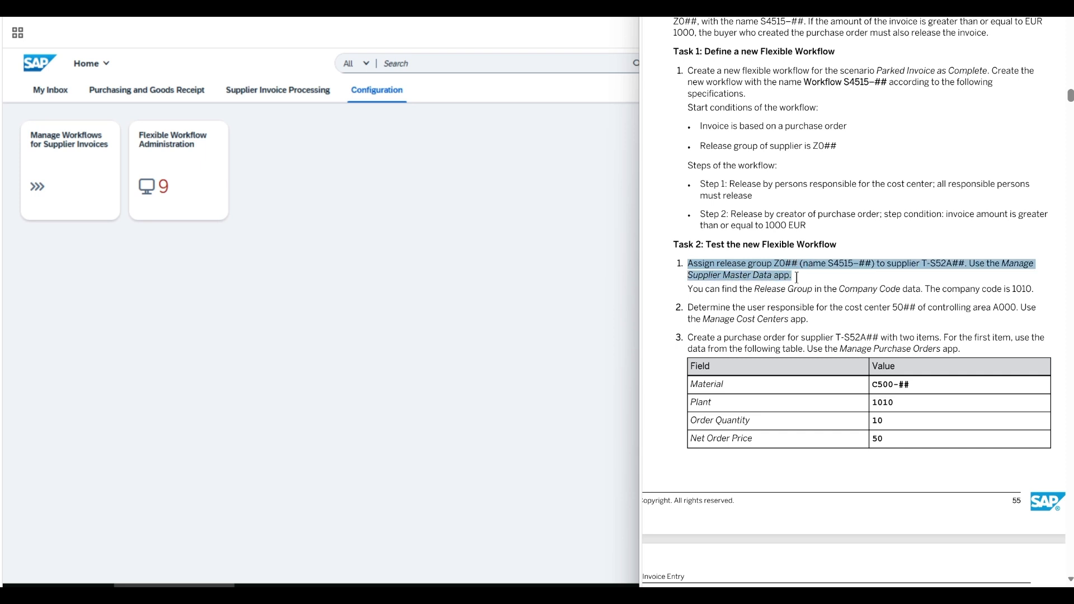
click(335, 224)
click(165, 90)
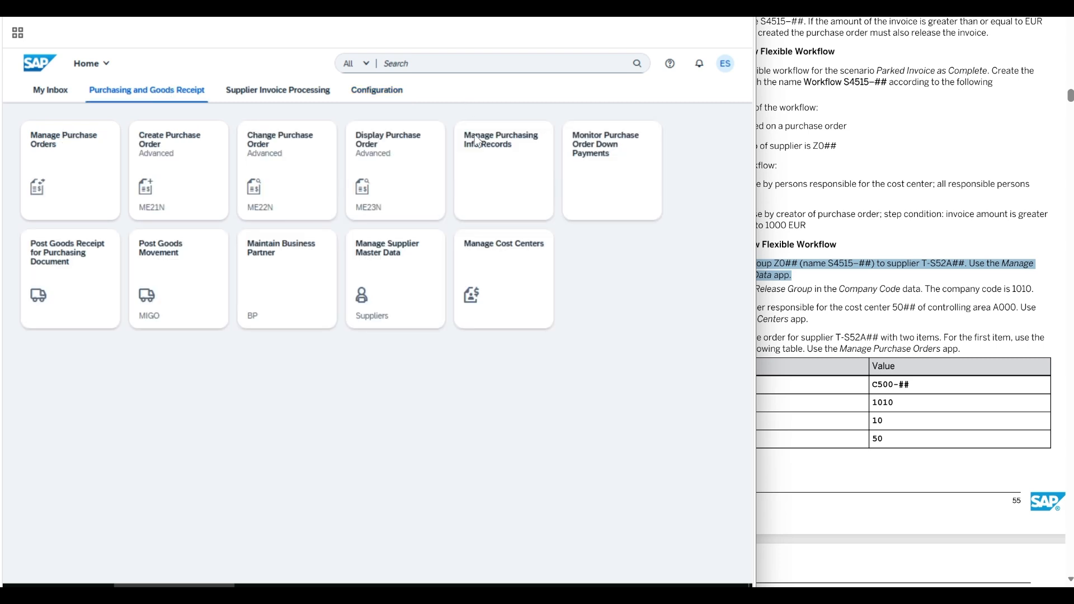
- Filter Manage Supplier Master Data by the supplier's business partner number and open EFT-Parts 02 GmbH's Company Code 1010
click(404, 295)
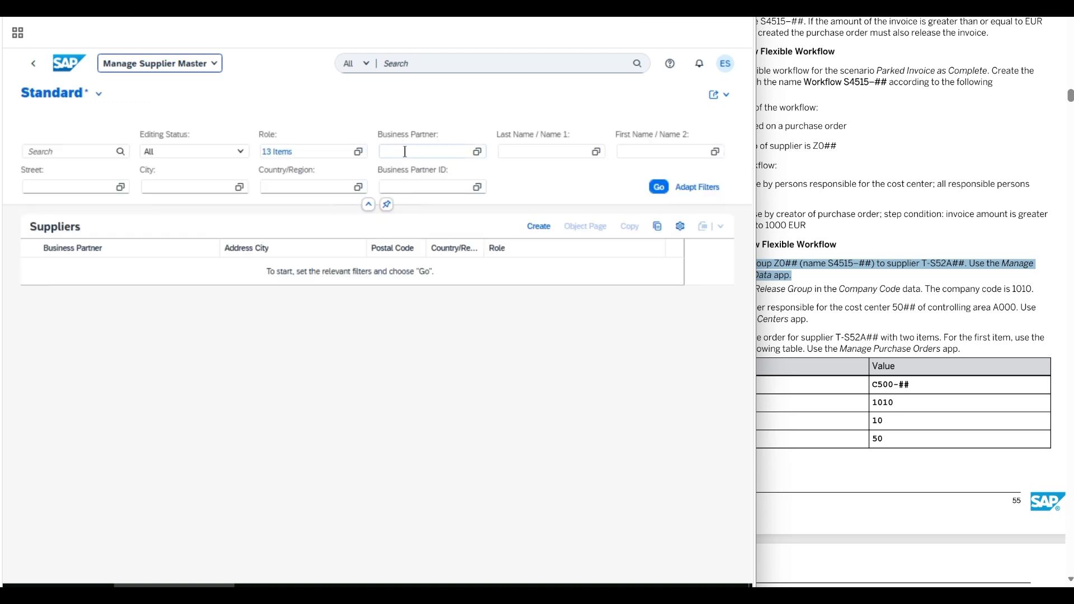
click(405, 152)
text(T)
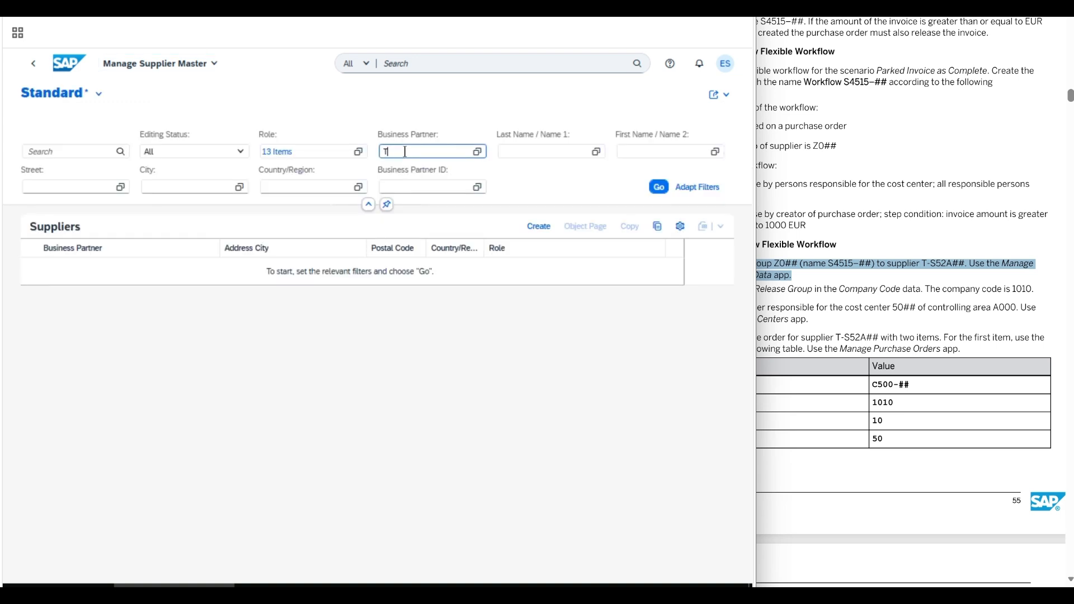
text(-S52A02)
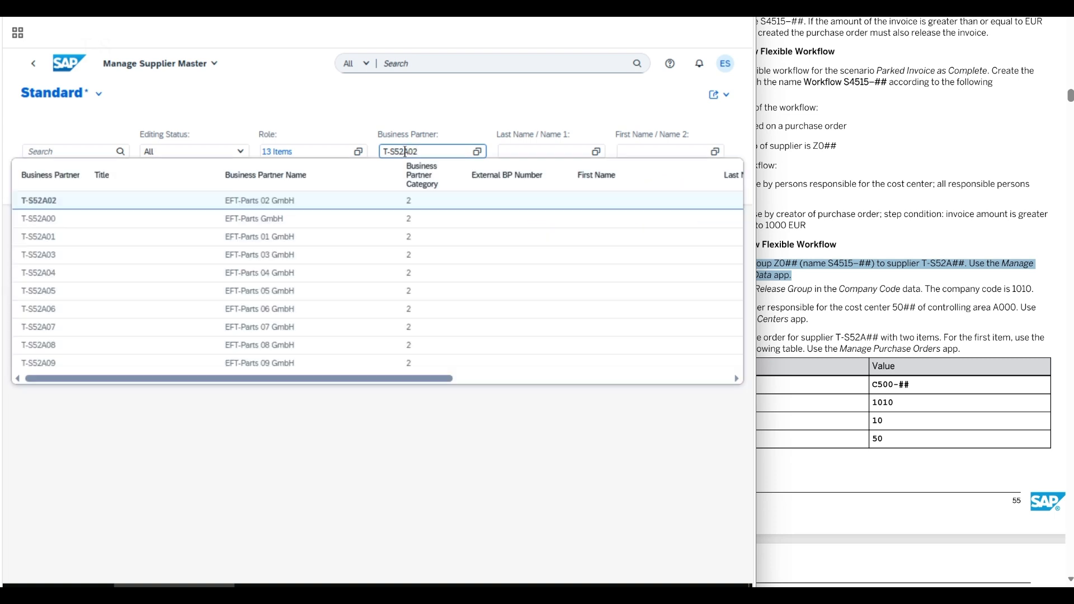
key(Return)
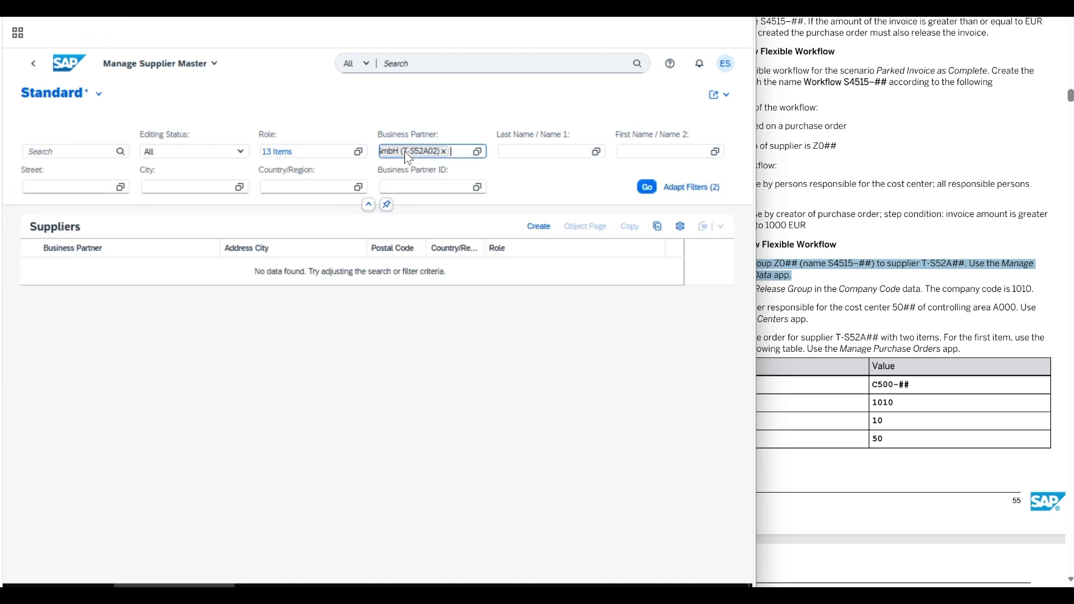
click(673, 274)
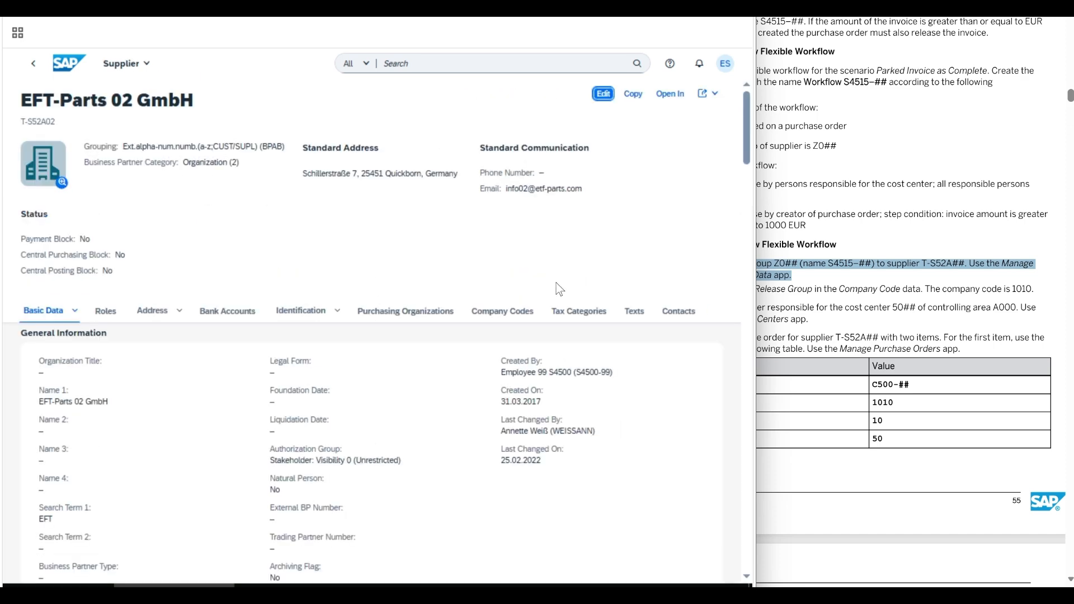
click(507, 311)
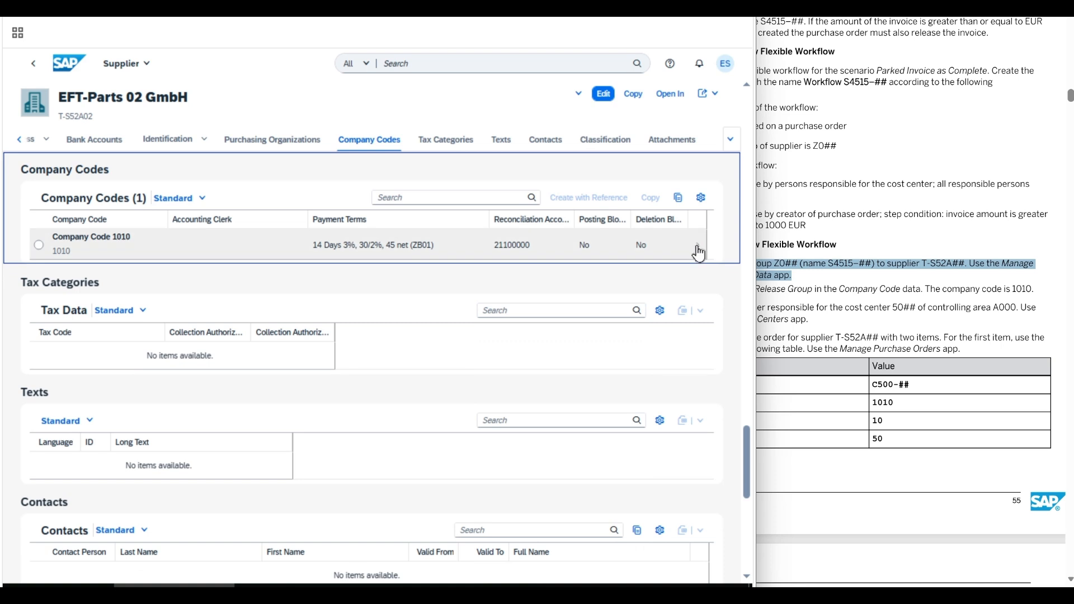
click(696, 250)
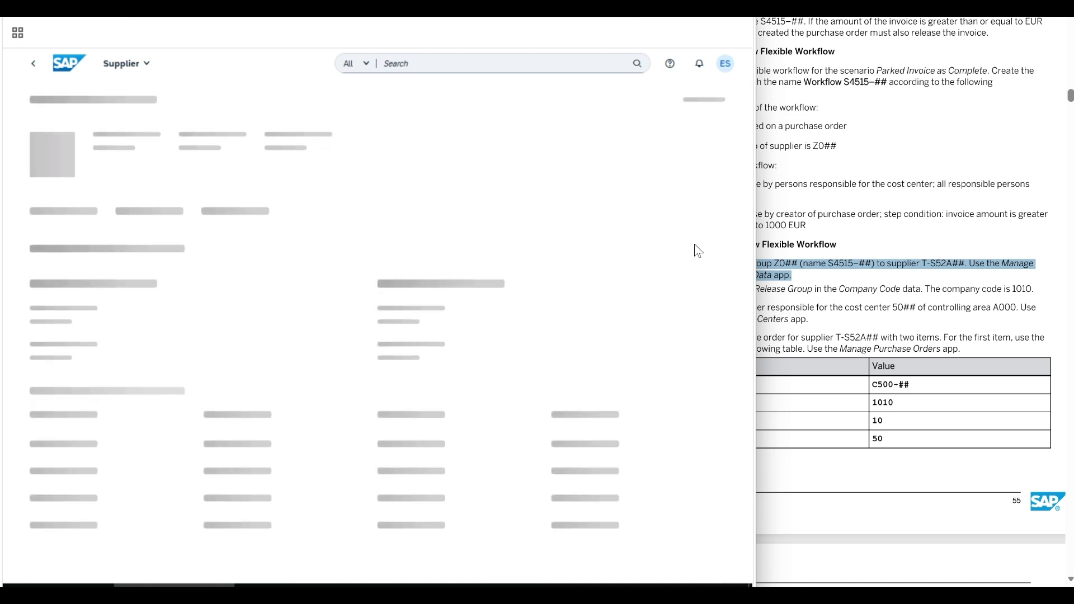
- Set release group S4515-02 (Z002) in company code 1010's Finance data, apply, and save the supplier
click(183, 220)
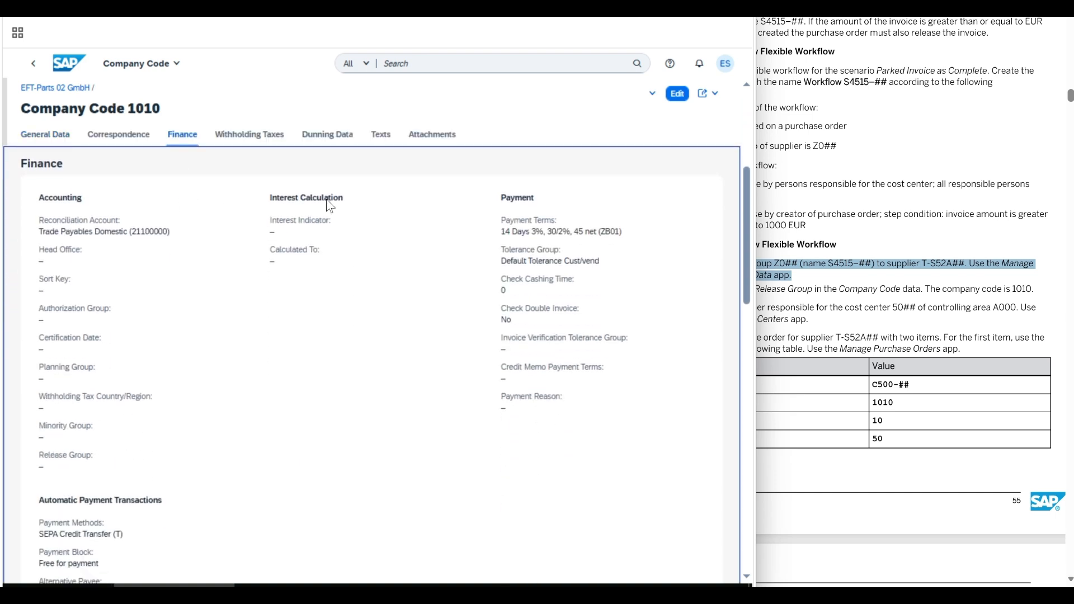
click(676, 94)
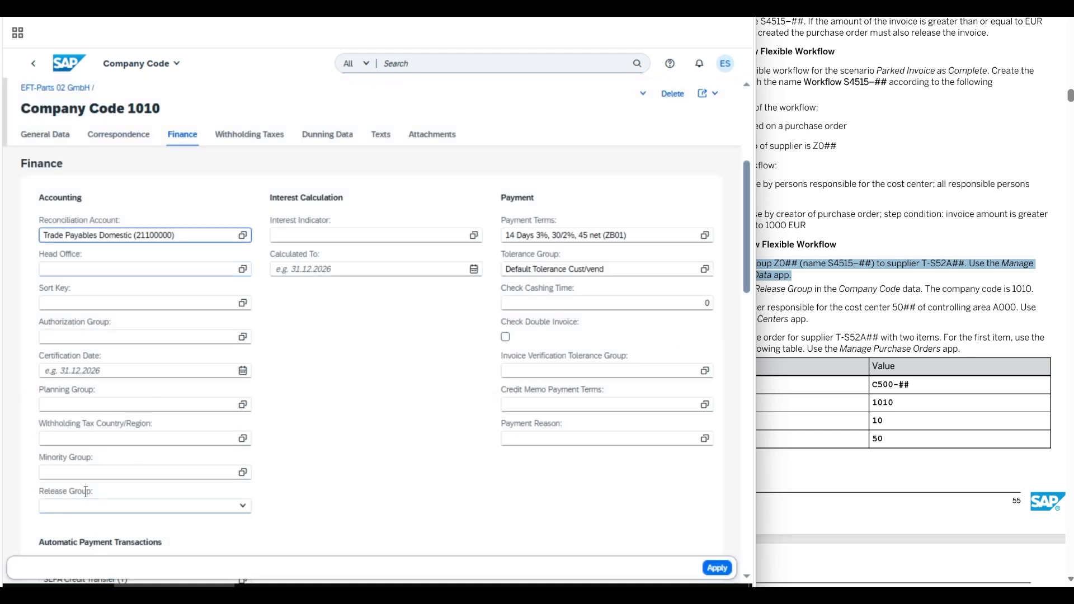
click(177, 509)
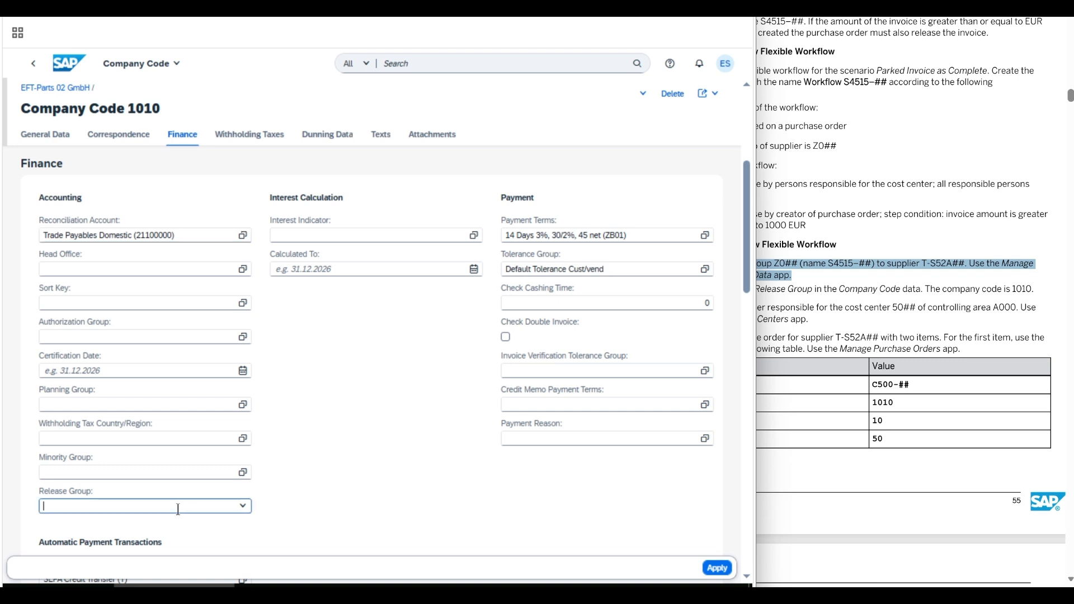
text(Z002)
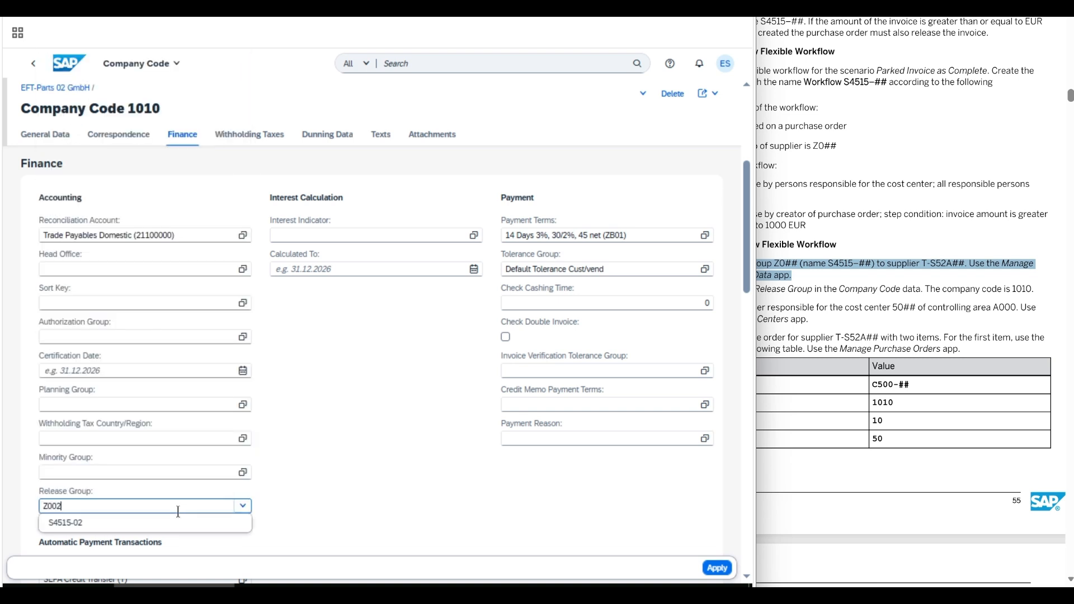
key(Return)
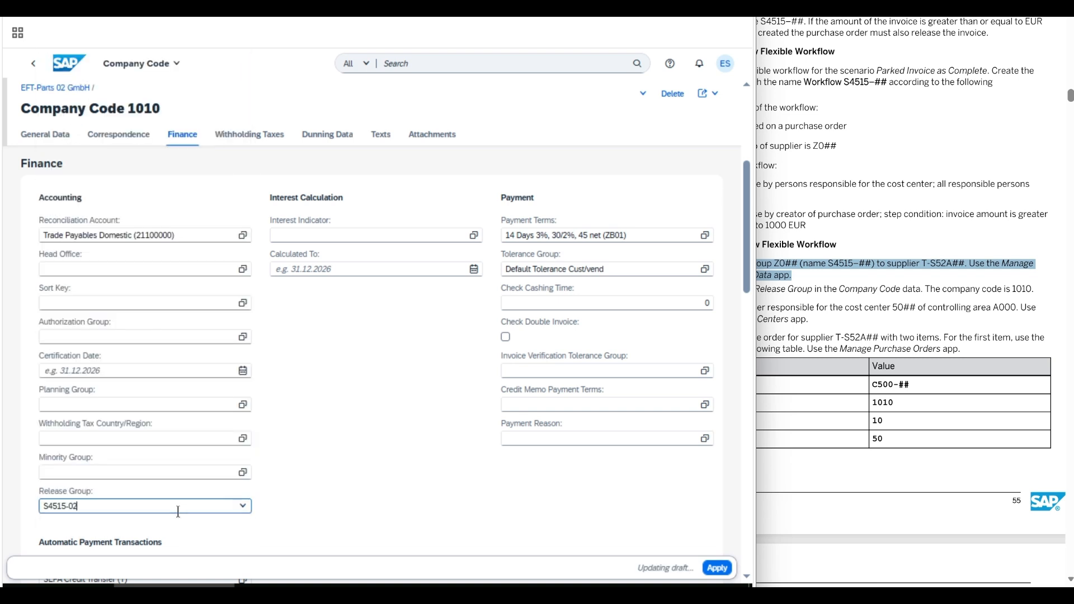
click(717, 570)
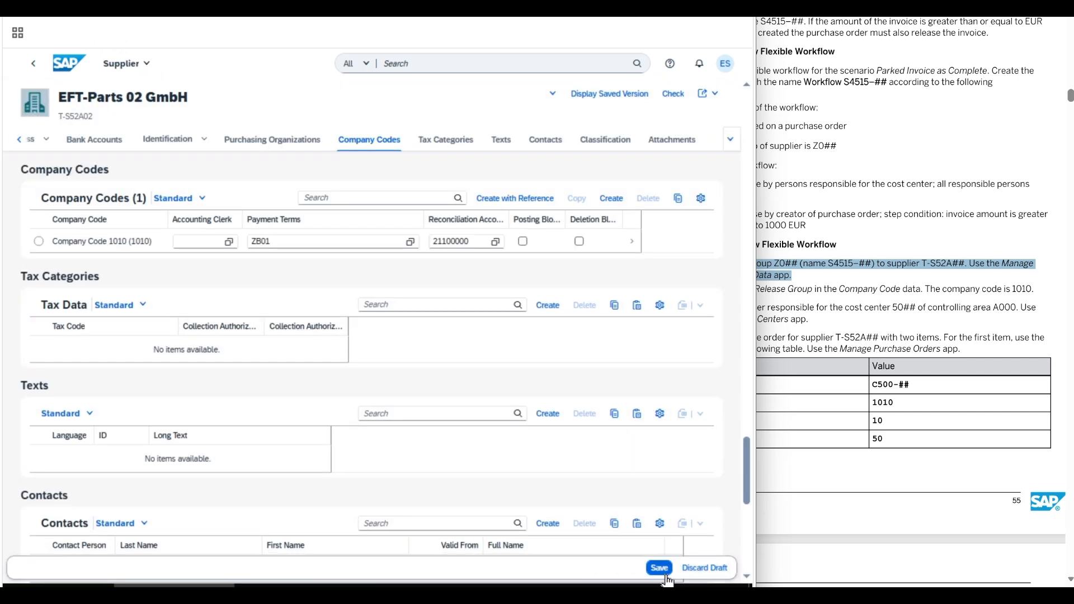
click(659, 567)
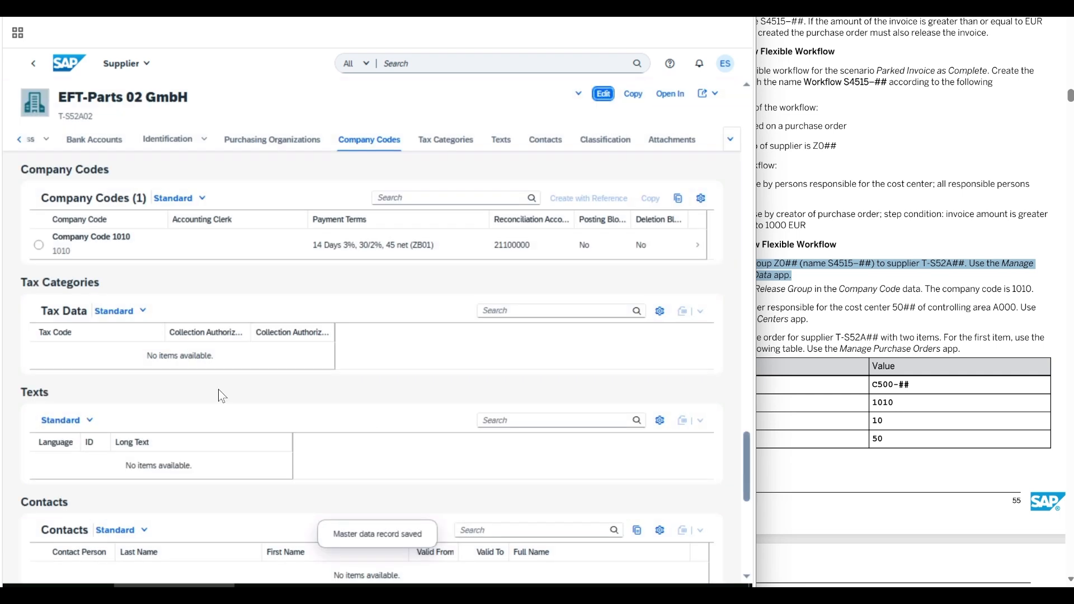
click(68, 66)
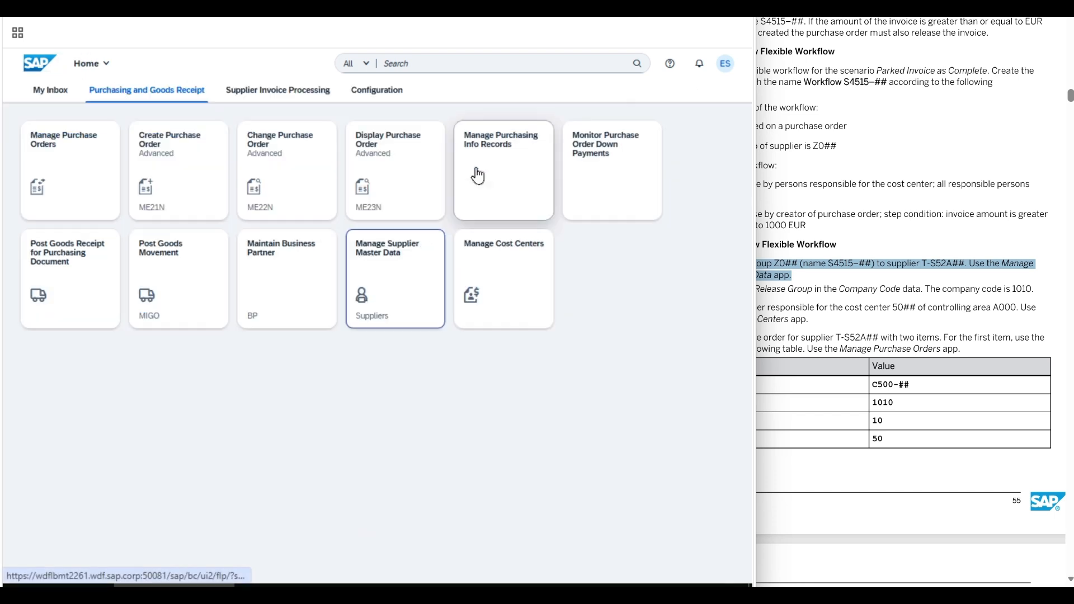
click(923, 330)
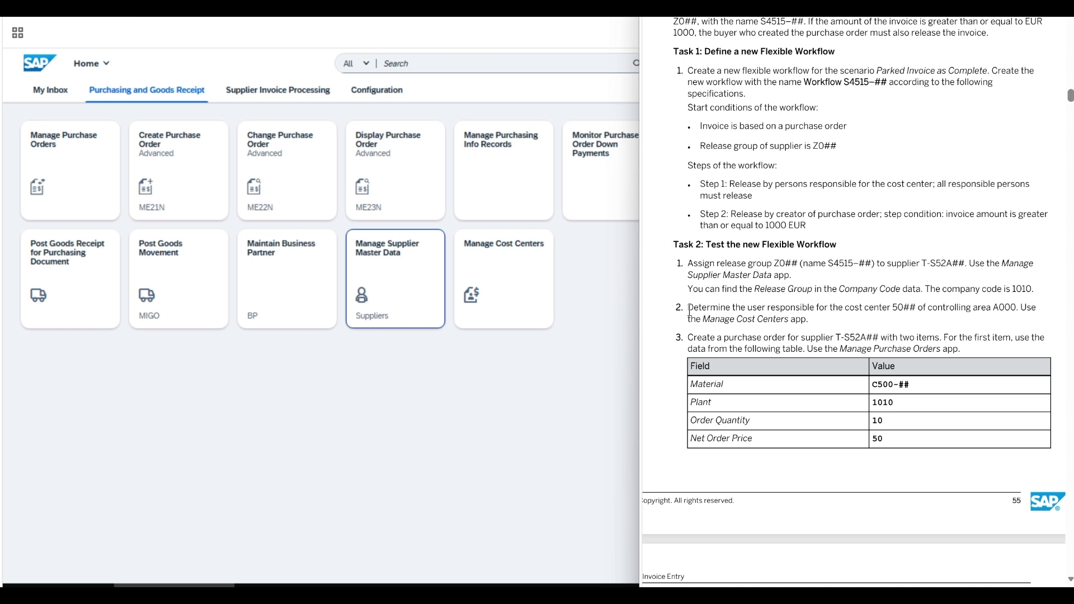
mouse_move(689, 311)
mouse_down()
mouse_move(1017, 311)
mouse_move(722, 323)
mouse_move(805, 322)
mouse_up()
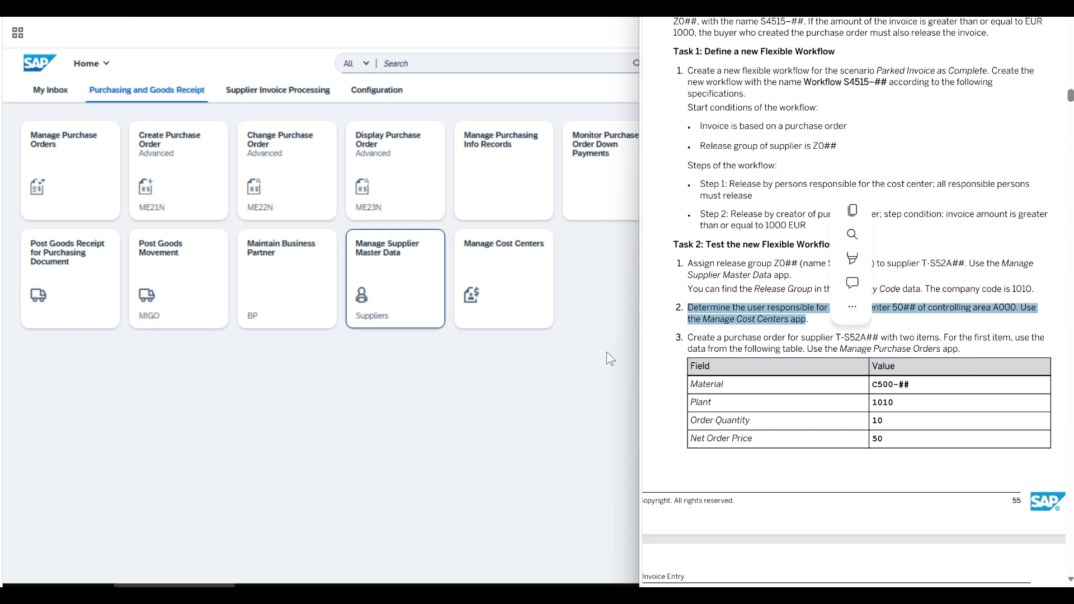
click(497, 287)
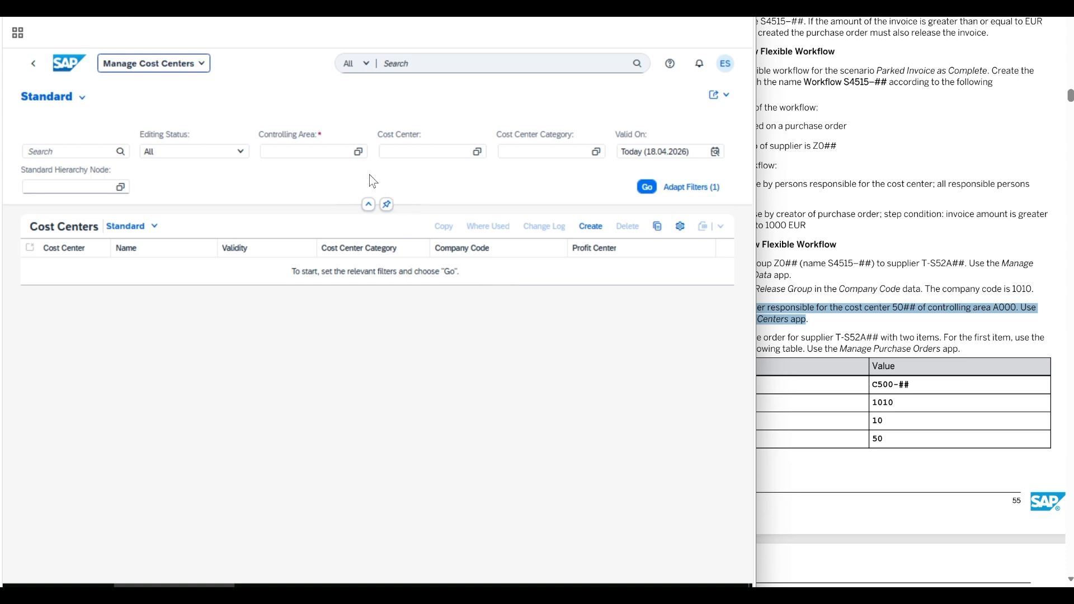
click(438, 152)
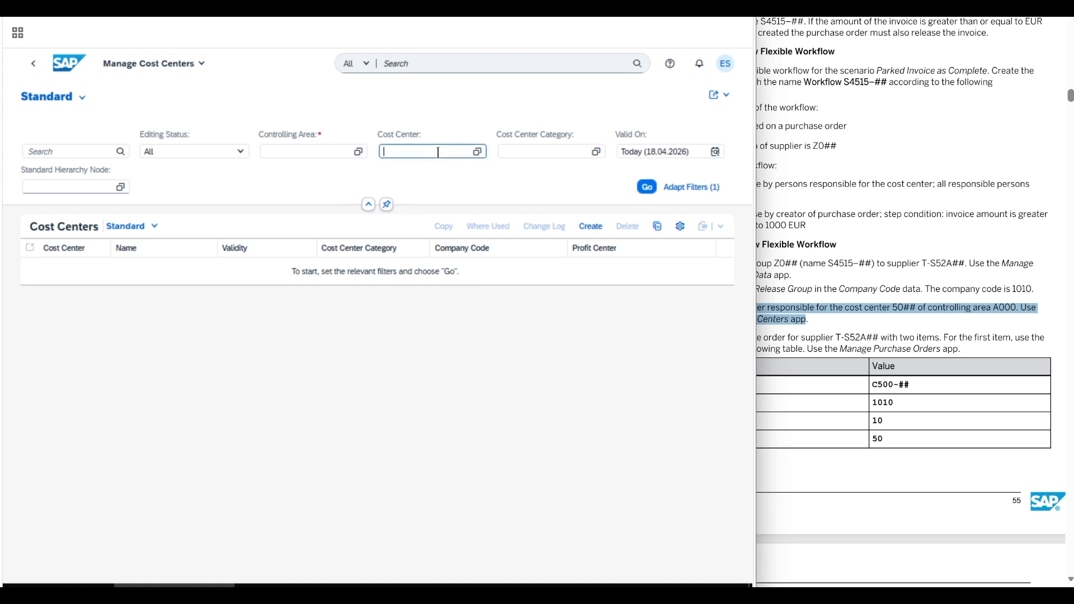
text(5002)
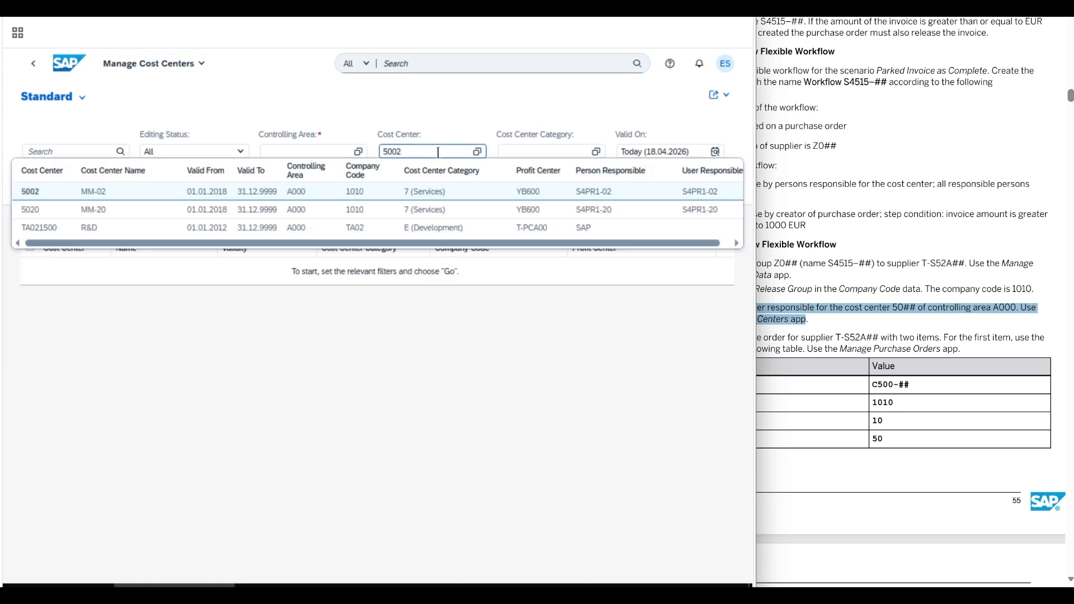
key(Return)
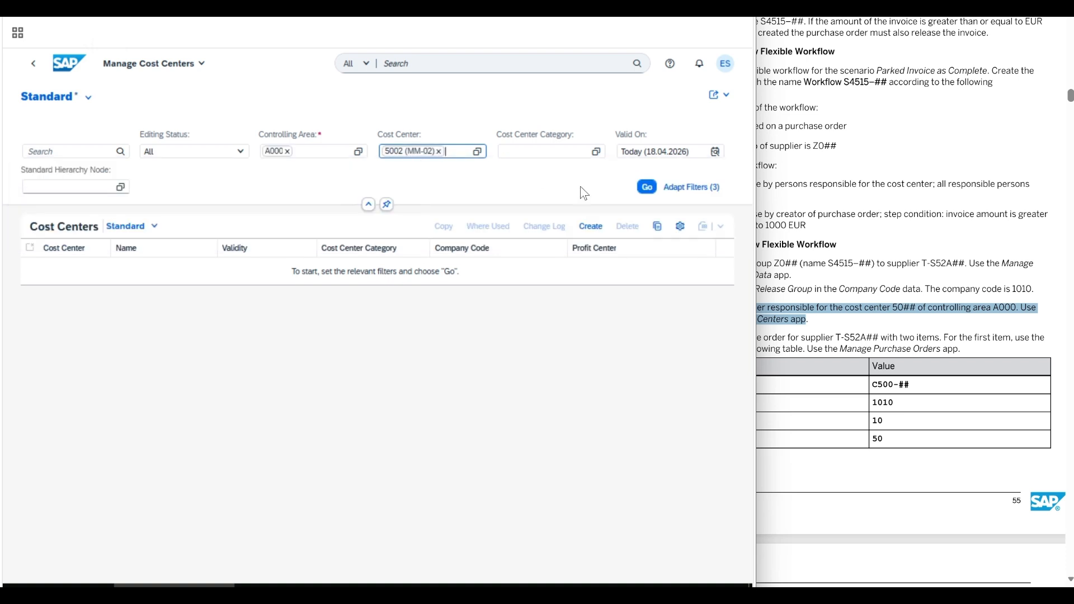
click(640, 187)
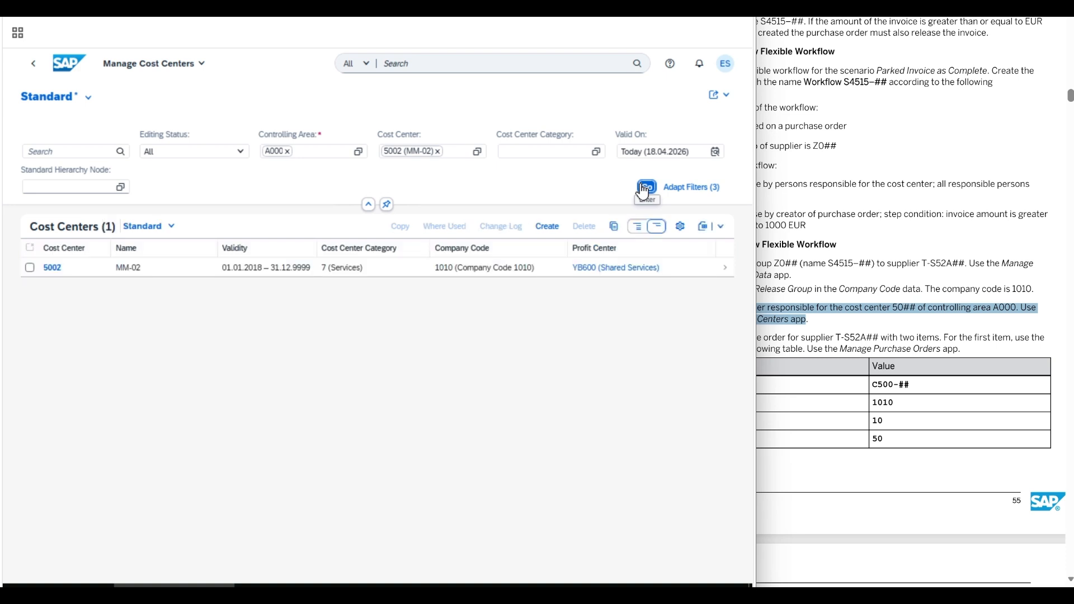
click(724, 269)
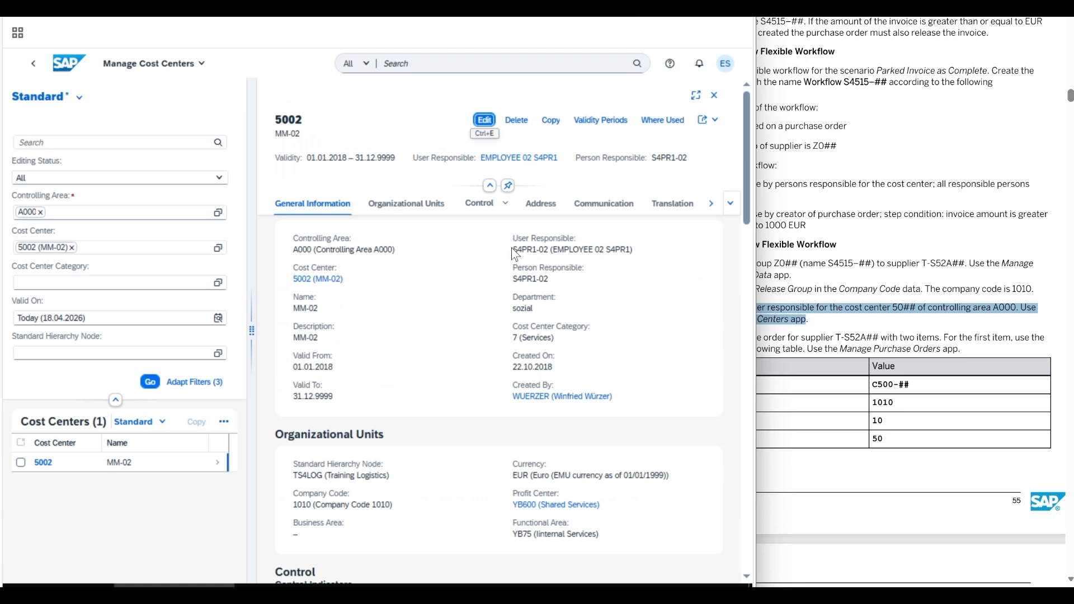
drag(514, 250, 635, 254)
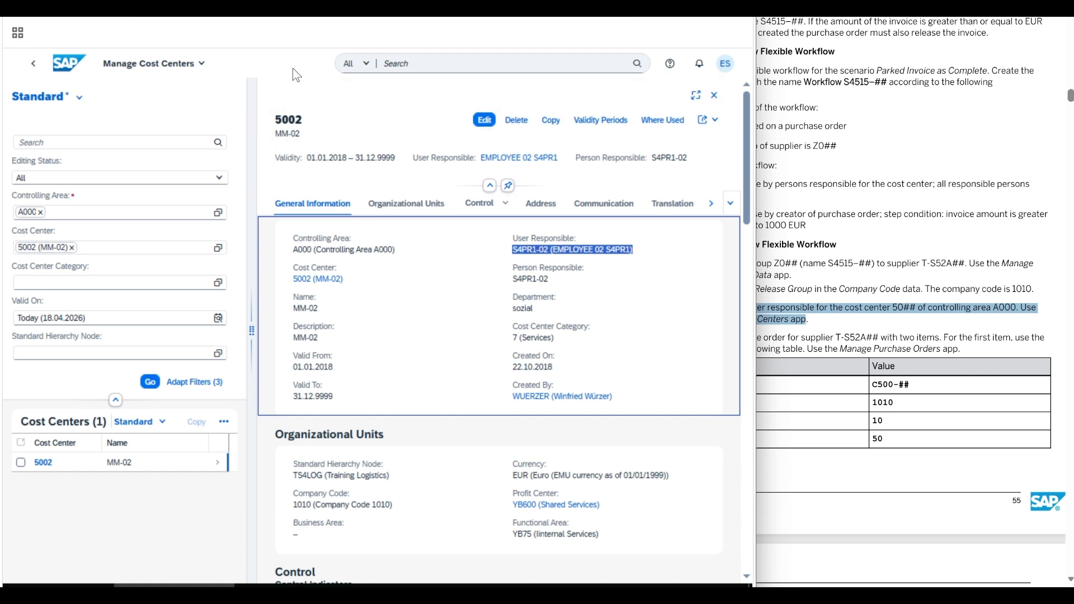
click(67, 65)
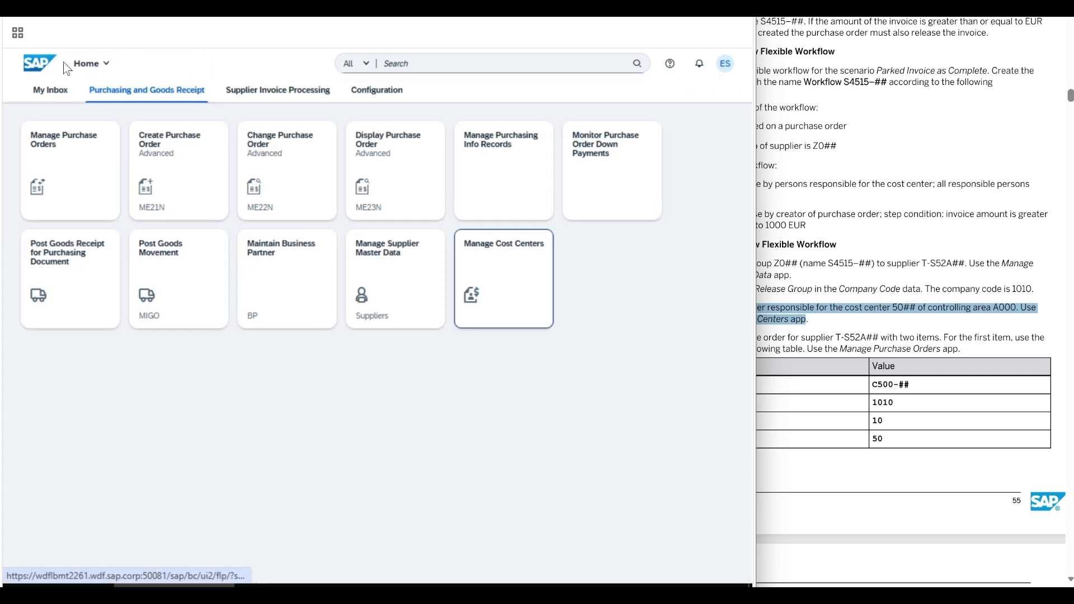
click(387, 391)
click(854, 343)
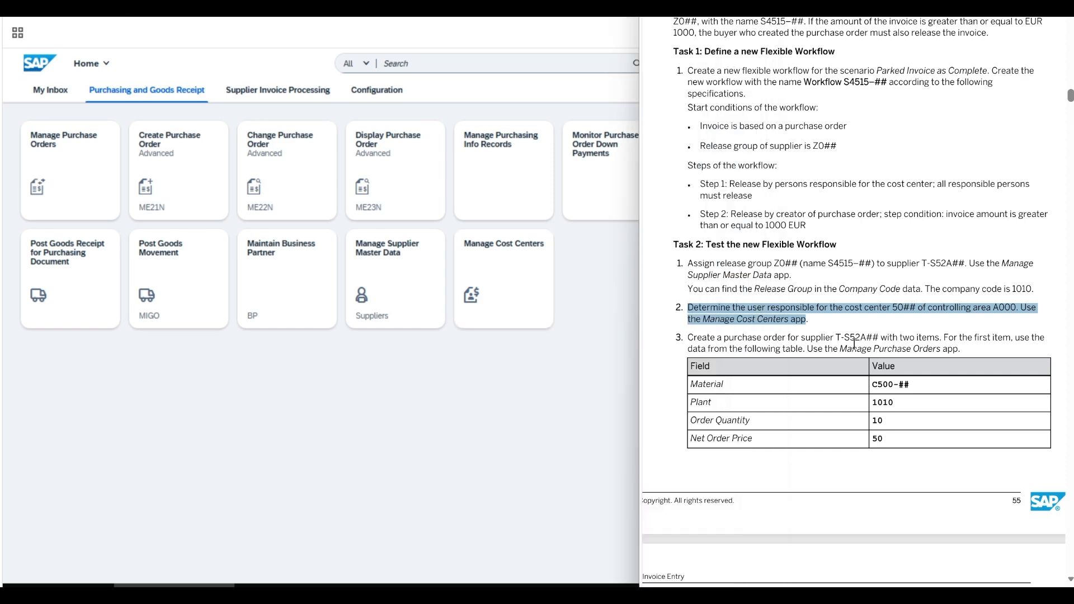
scroll(711, 360, down, 1)
scroll(711, 360, down, 3)
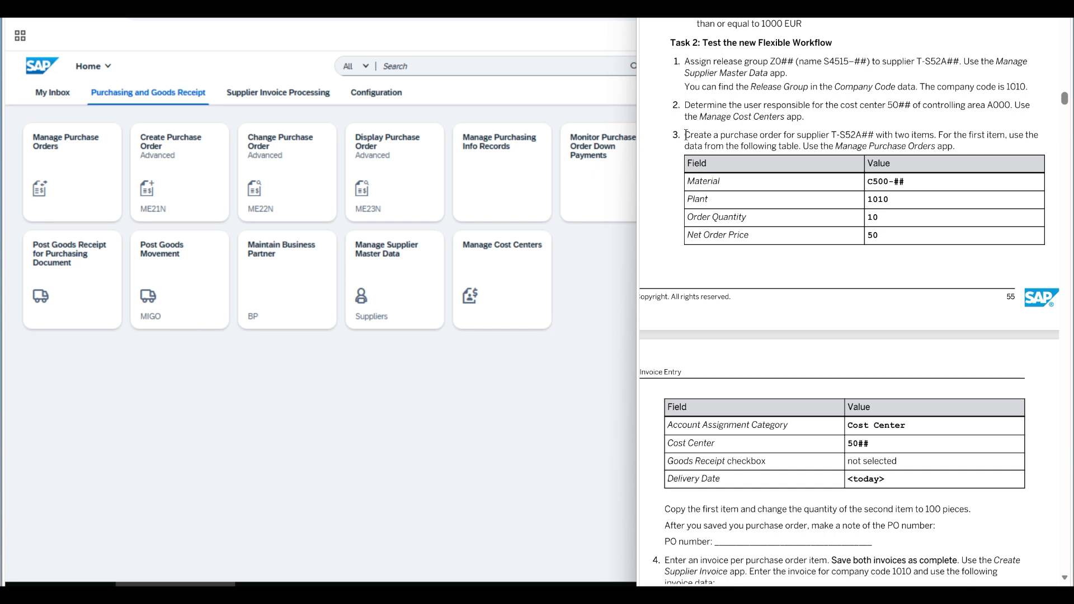
drag(686, 135, 791, 152)
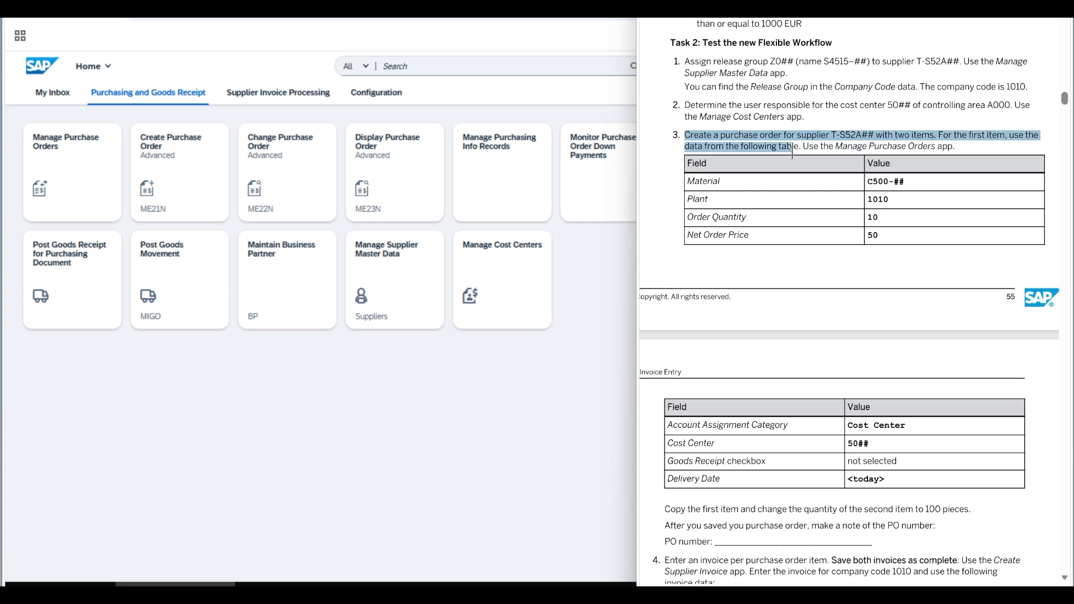
drag(791, 151, 963, 157)
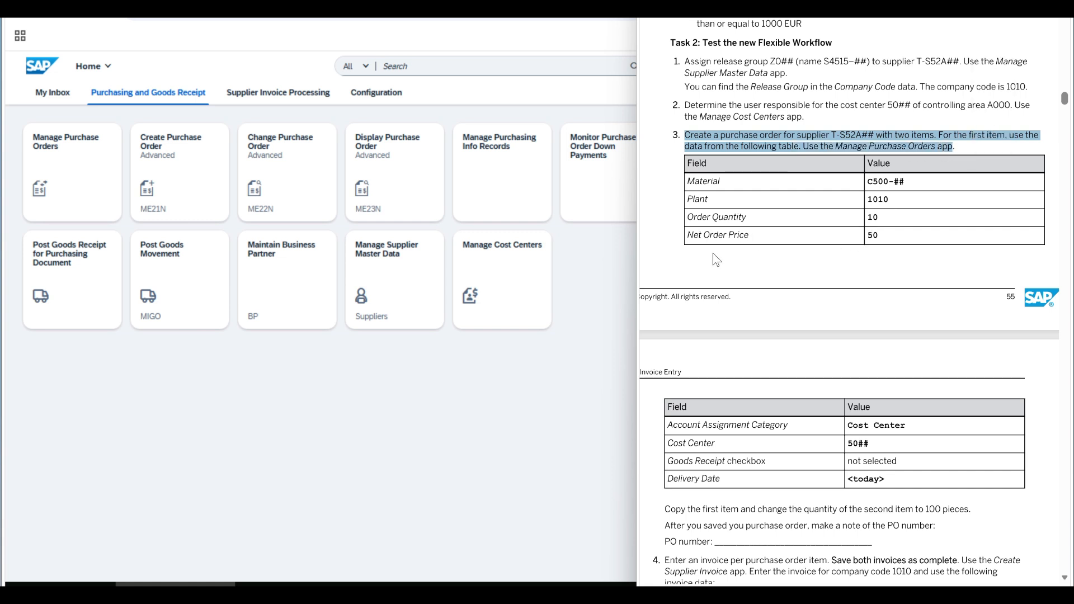
drag(663, 508, 969, 513)
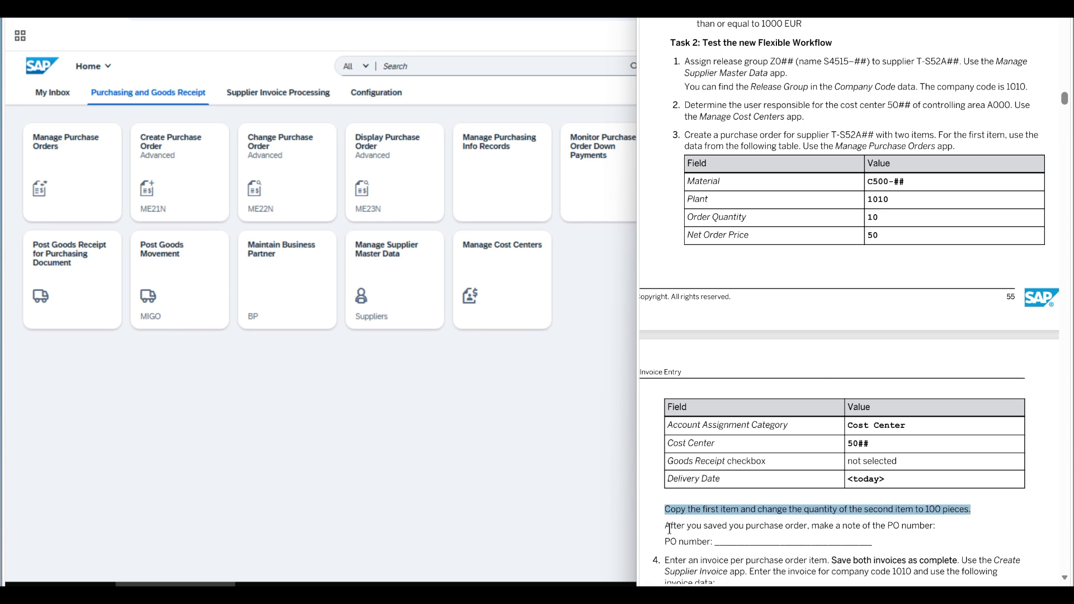
drag(665, 525, 937, 525)
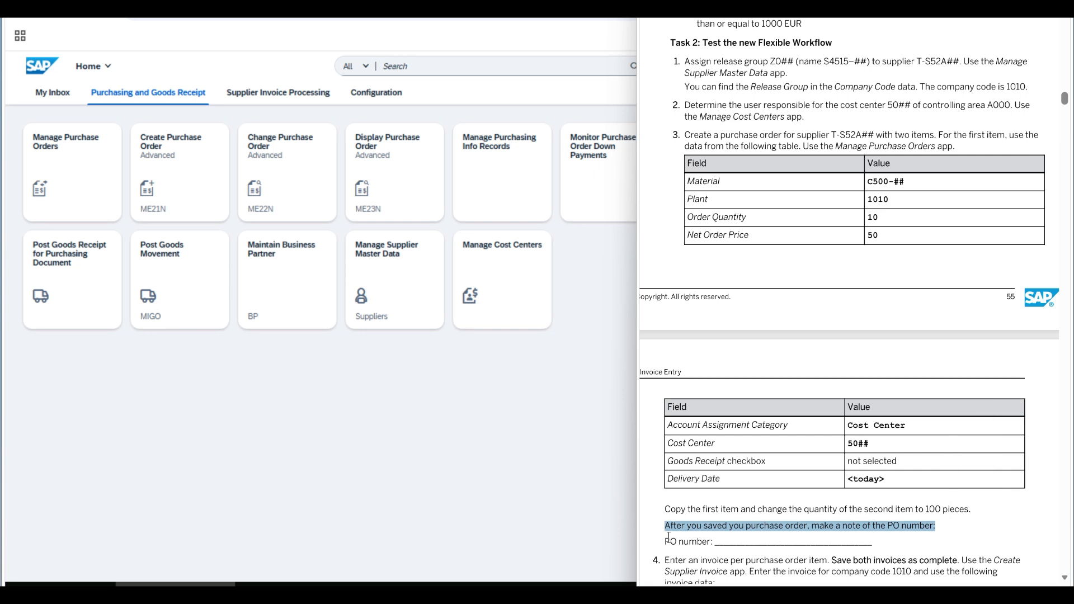
drag(665, 541, 868, 543)
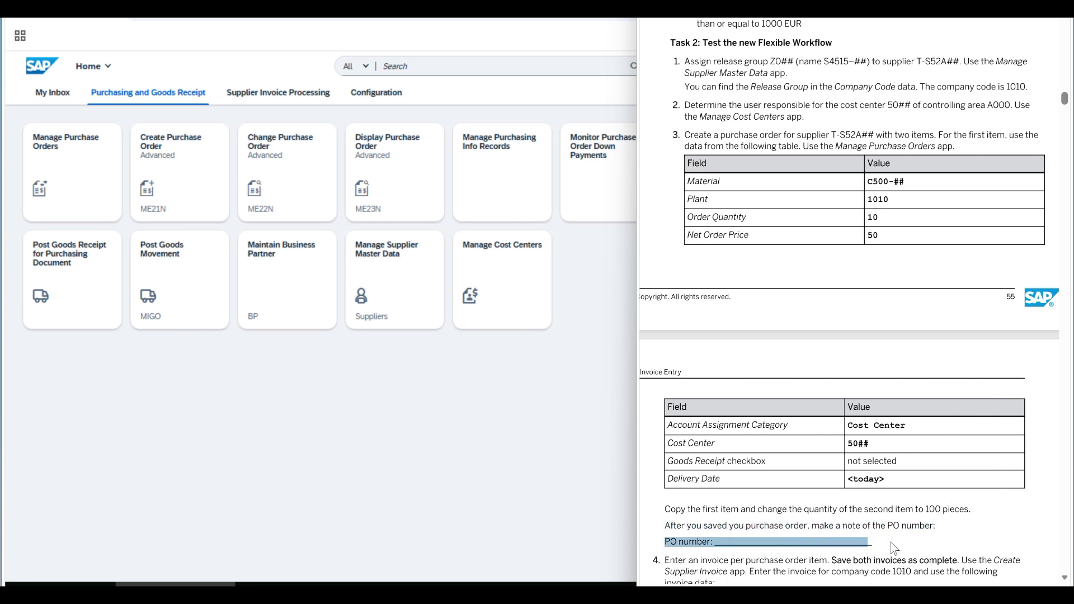
- In Manage Purchase Orders, create a new purchase order for supplier T-S52A02 (EFT-Parts 02 GmbH)
click(513, 398)
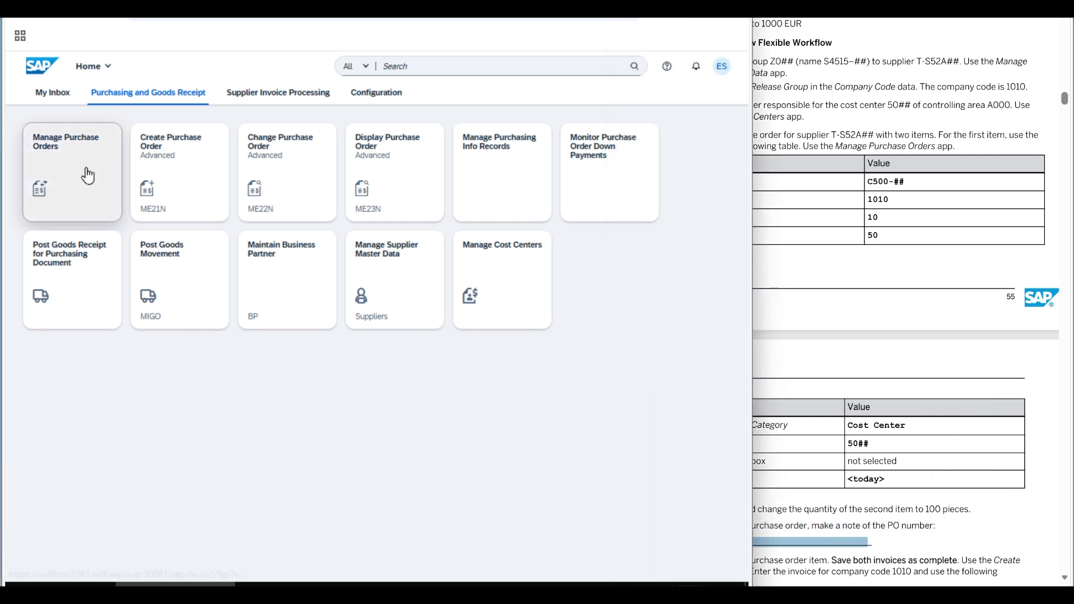
click(86, 174)
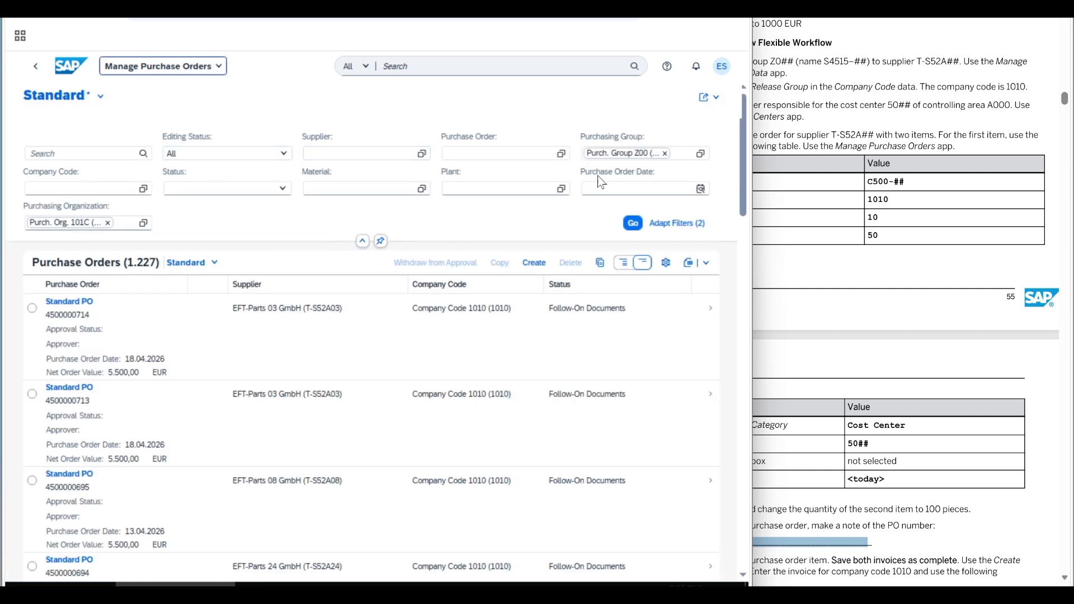
click(538, 268)
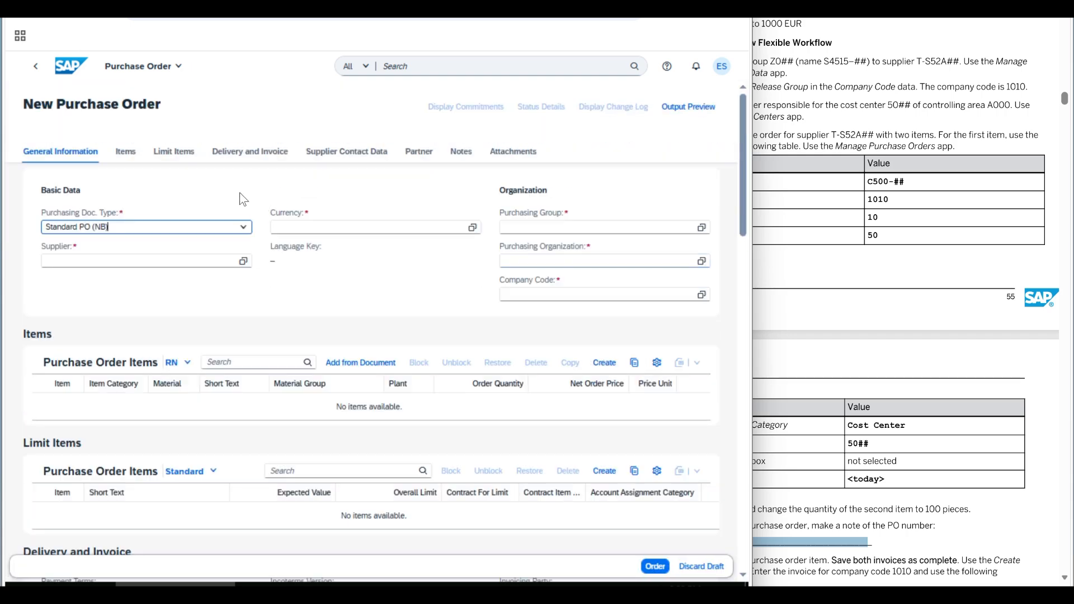
click(123, 260)
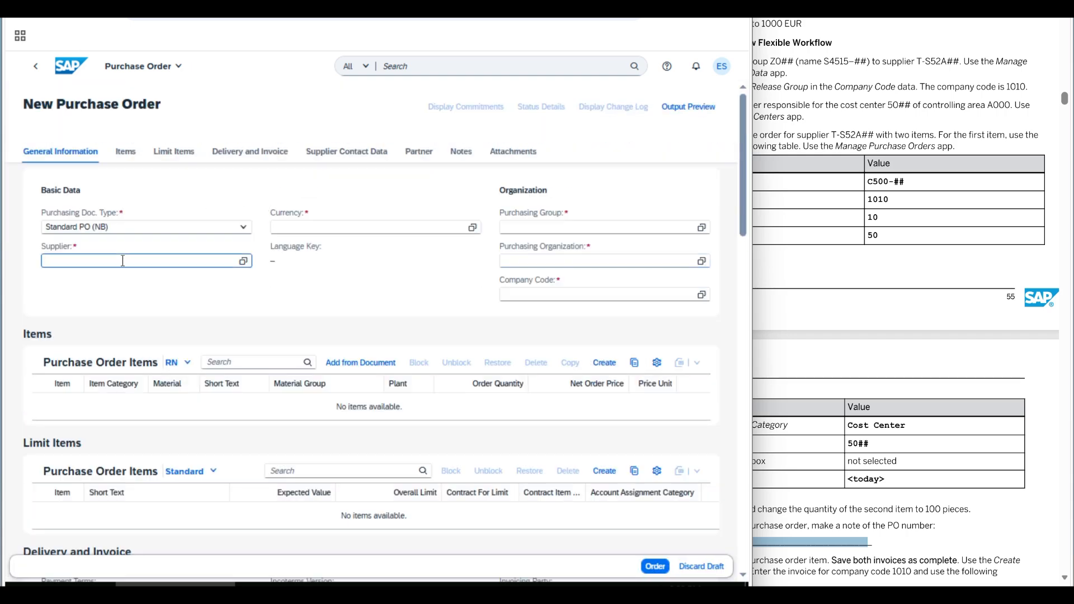
text(T-S)
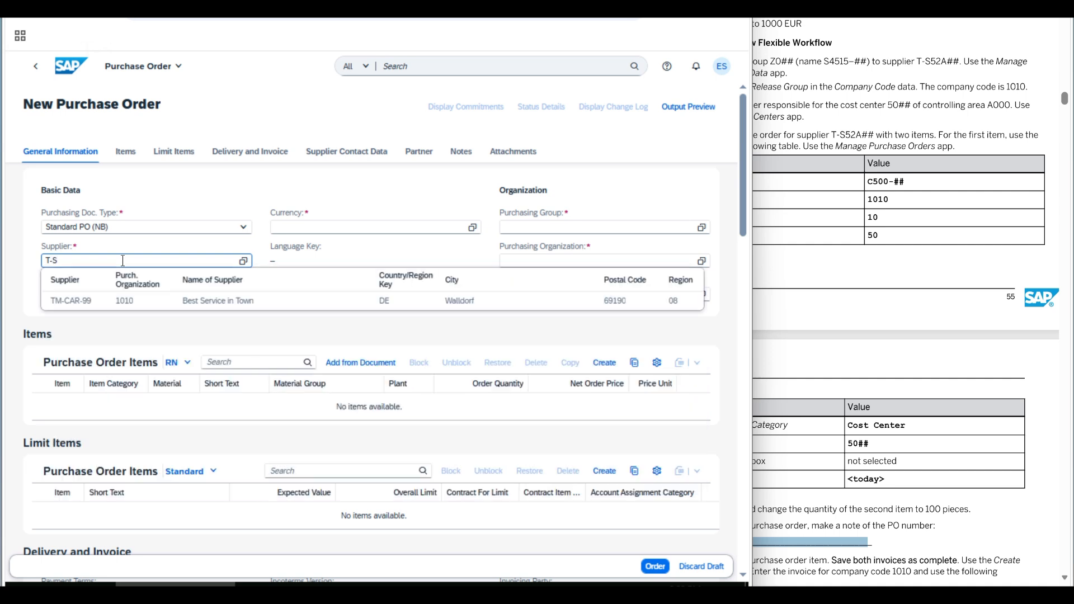
text(52A02)
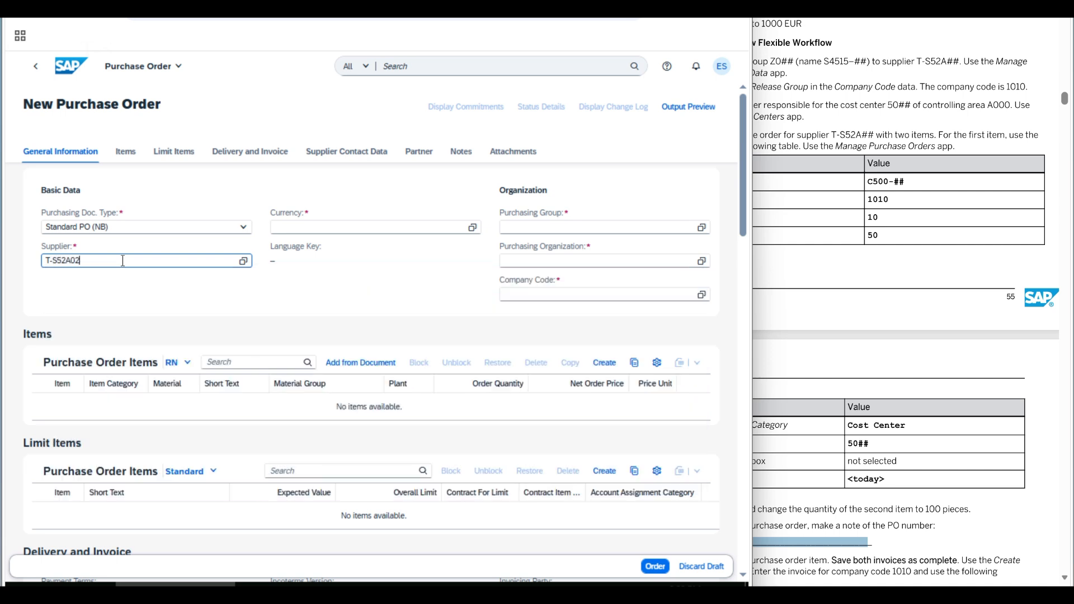
key(Return)
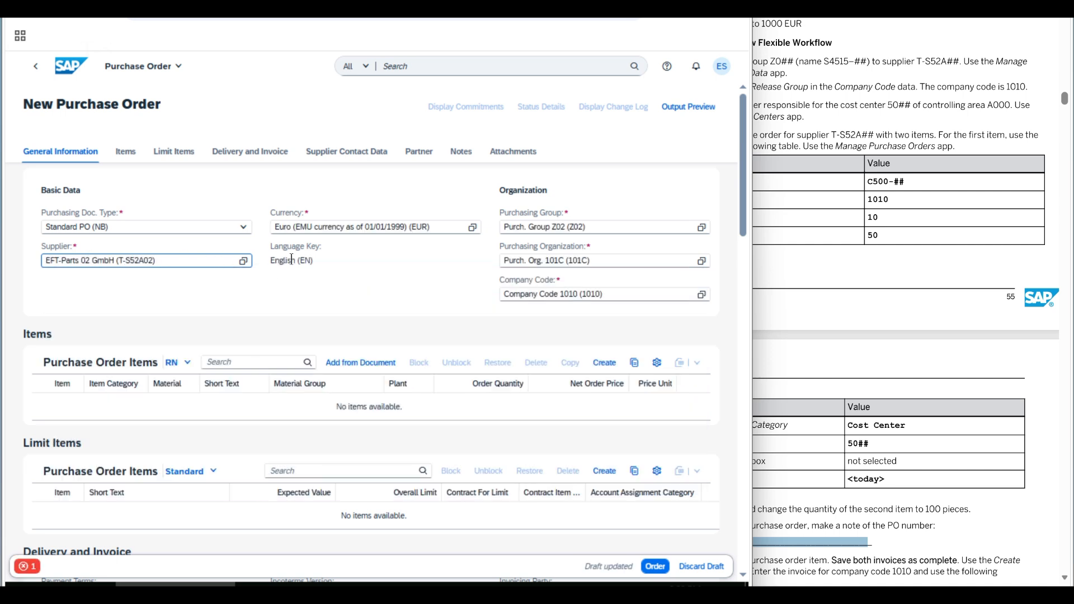
click(121, 151)
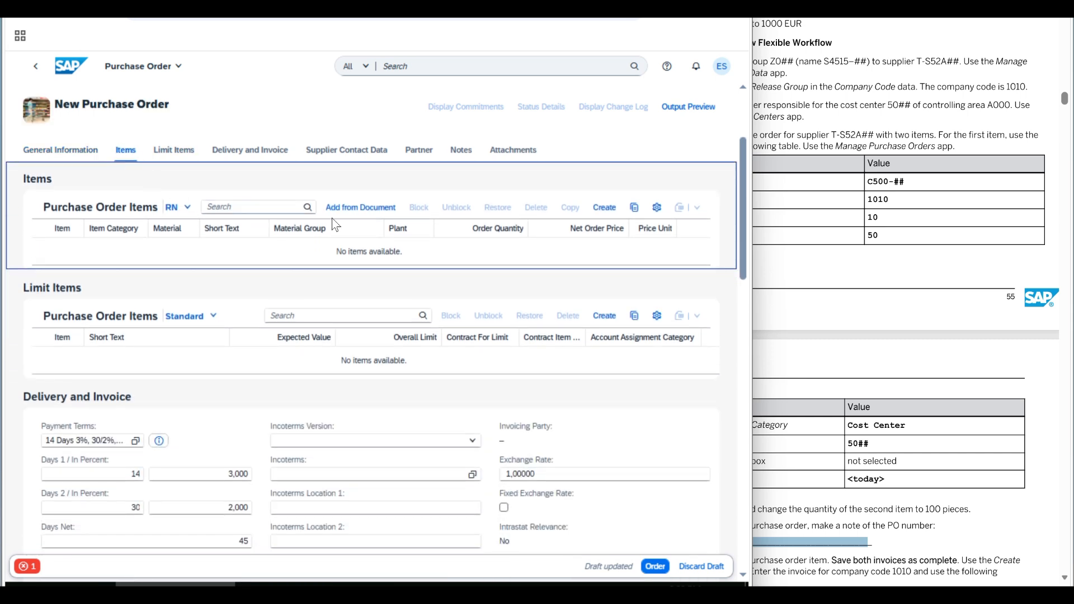
- Add an item for material C500-02, quantity 10 at net price 50 EUR, and open its details
click(608, 208)
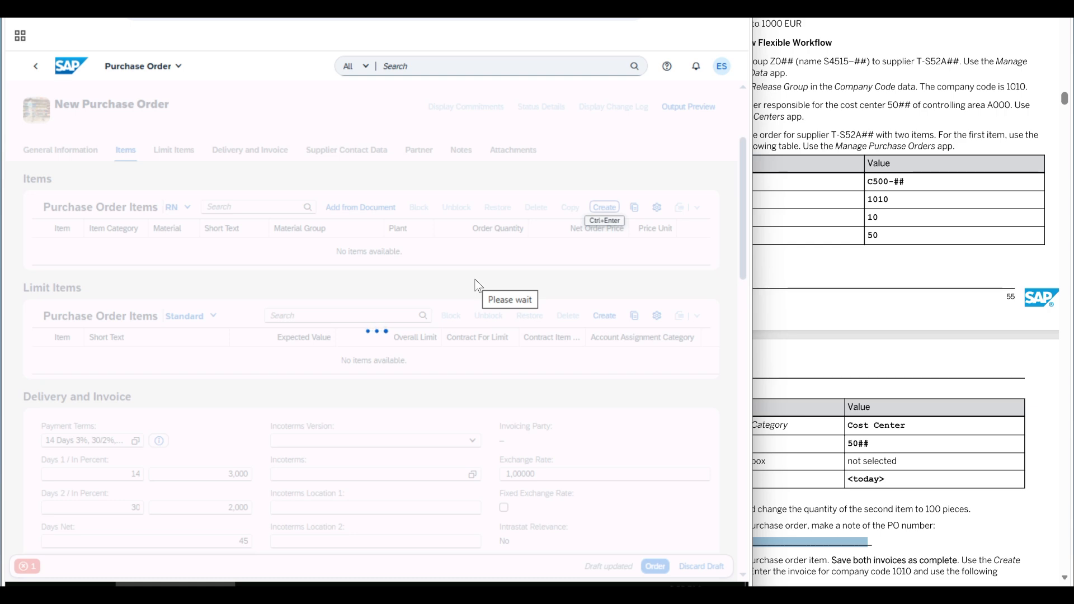
click(172, 278)
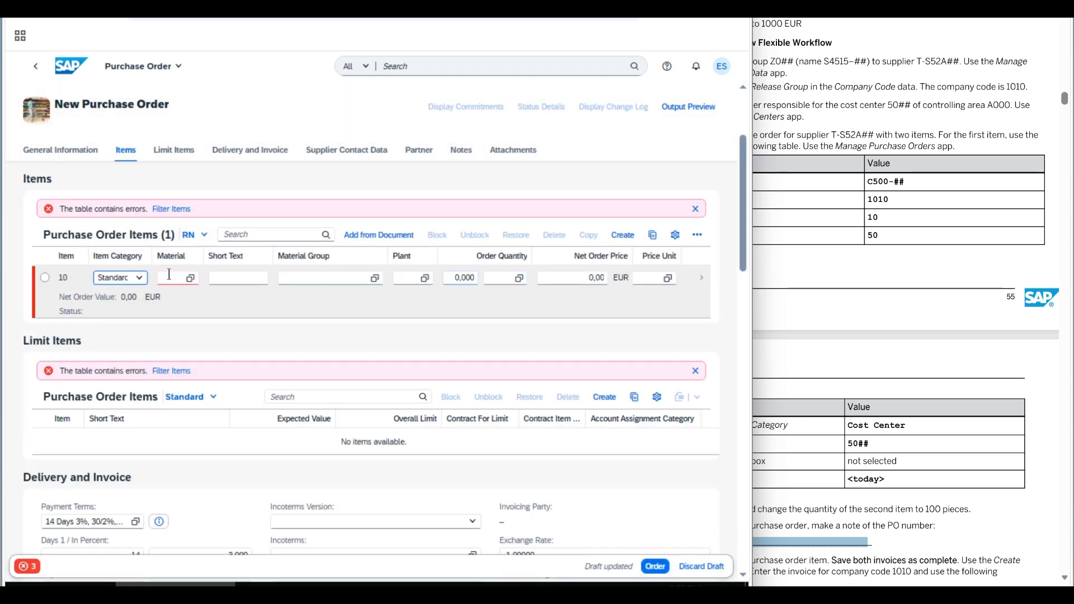
text(C50)
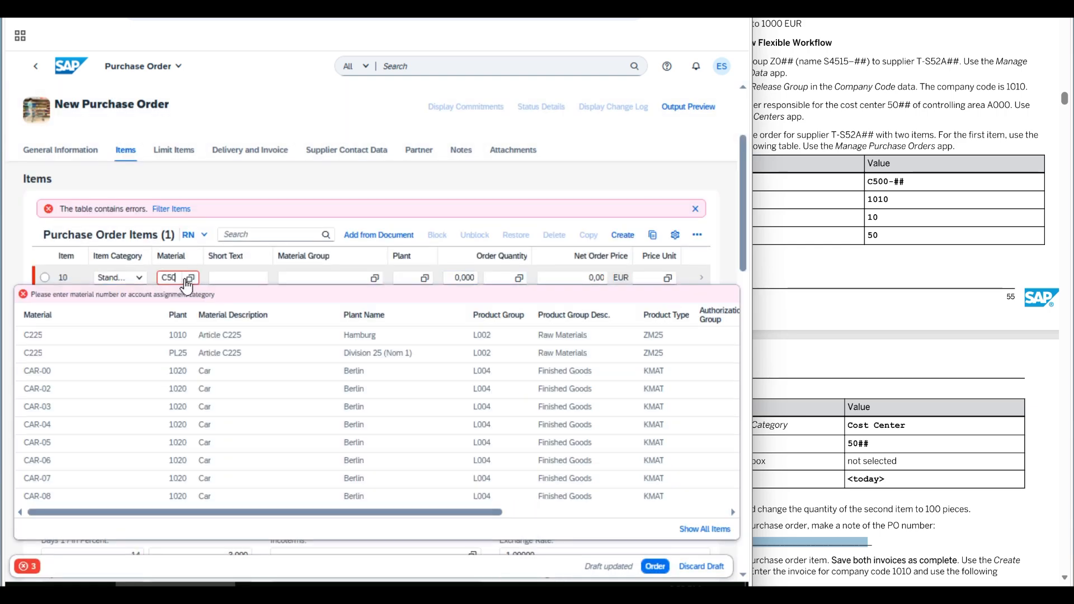
text(0-00)
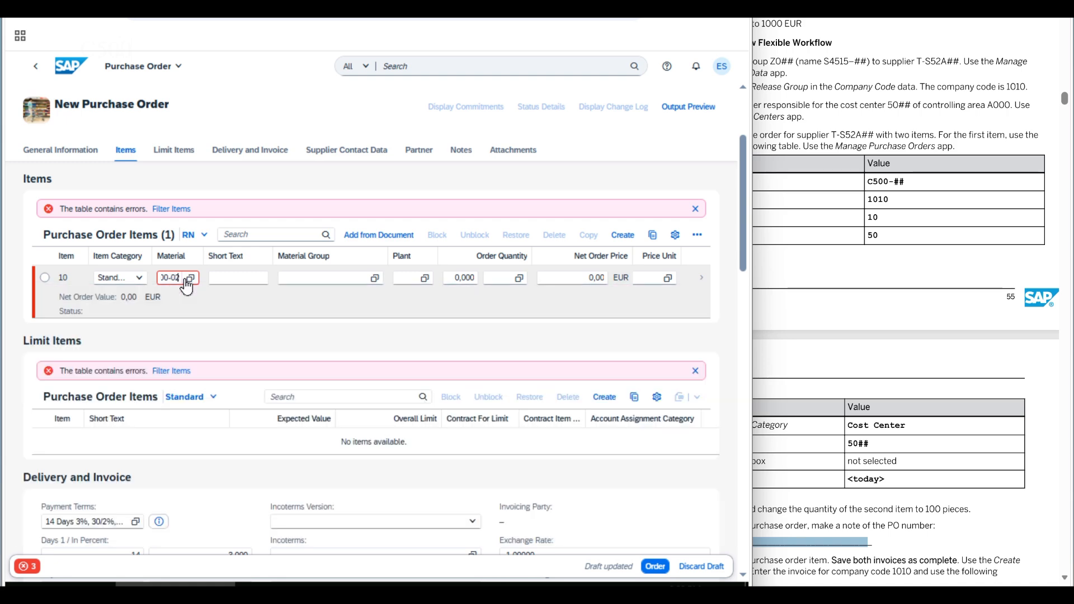
key(Tab)
key(Tab)
key(Tab)
key(Tab)
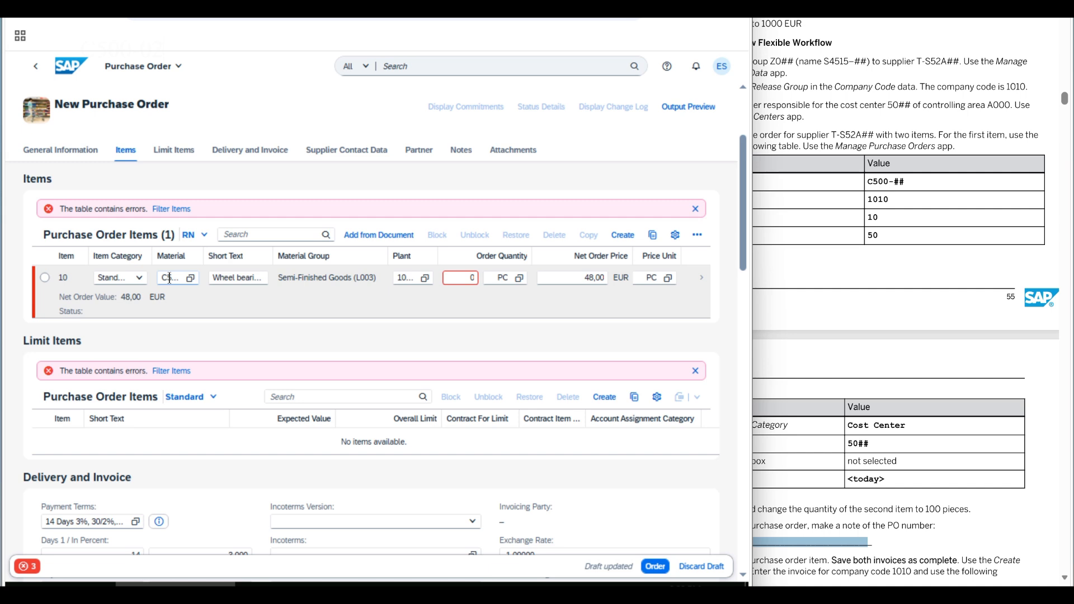
text(10)
key(Tab)
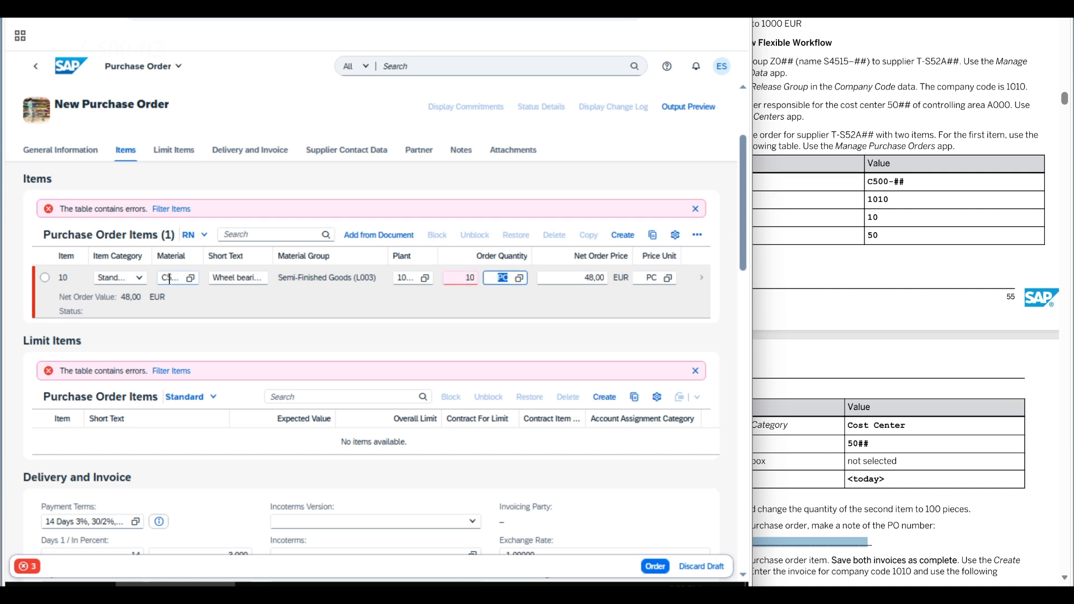
key(Tab)
text(50)
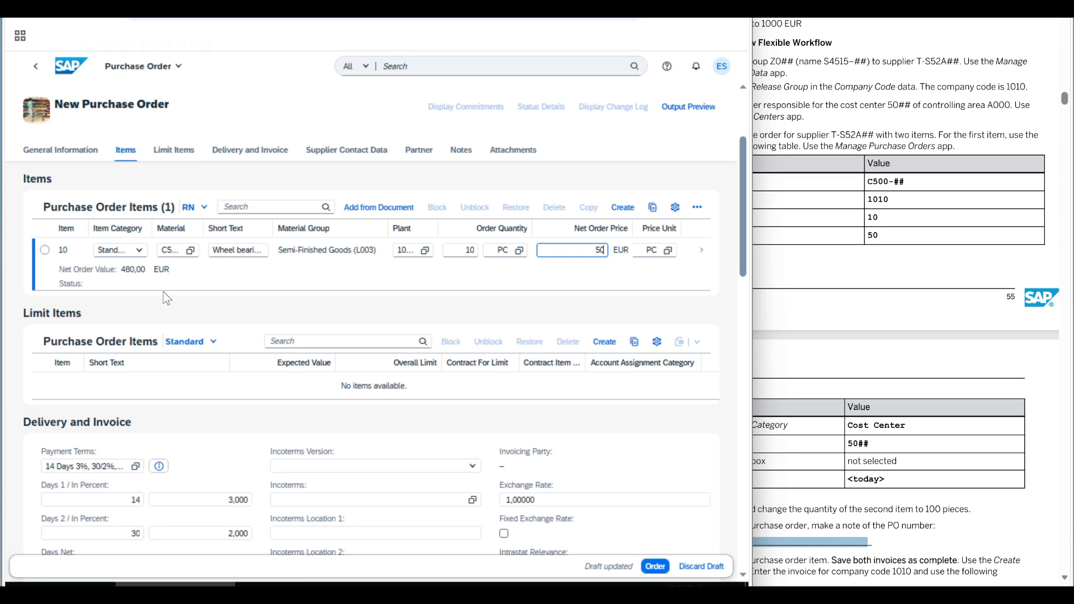
click(700, 254)
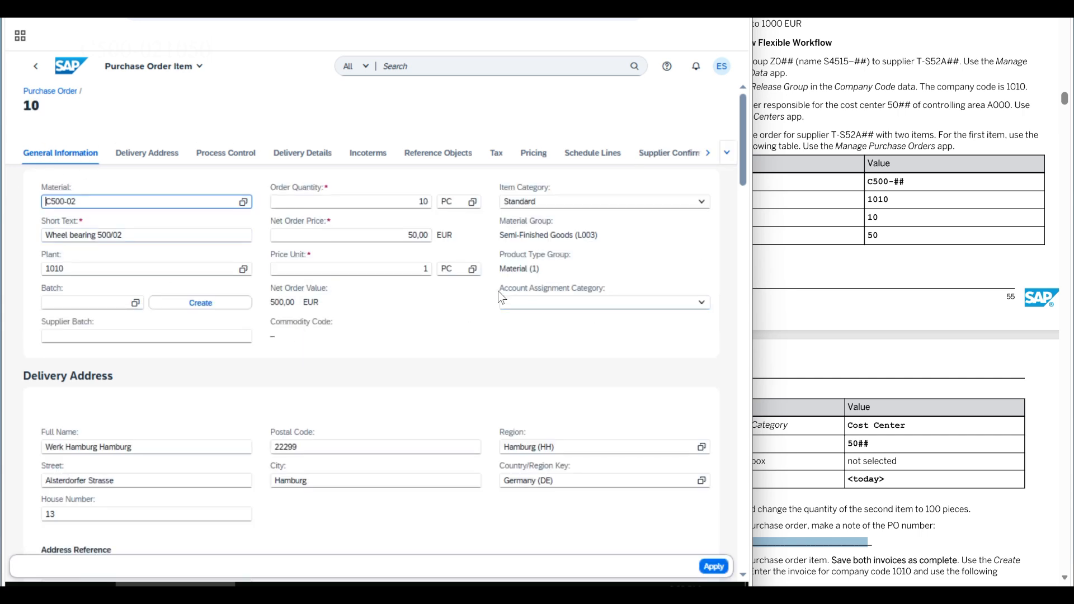
- Set item 10's account assignment category to Cost center and turn off goods receipt
click(701, 309)
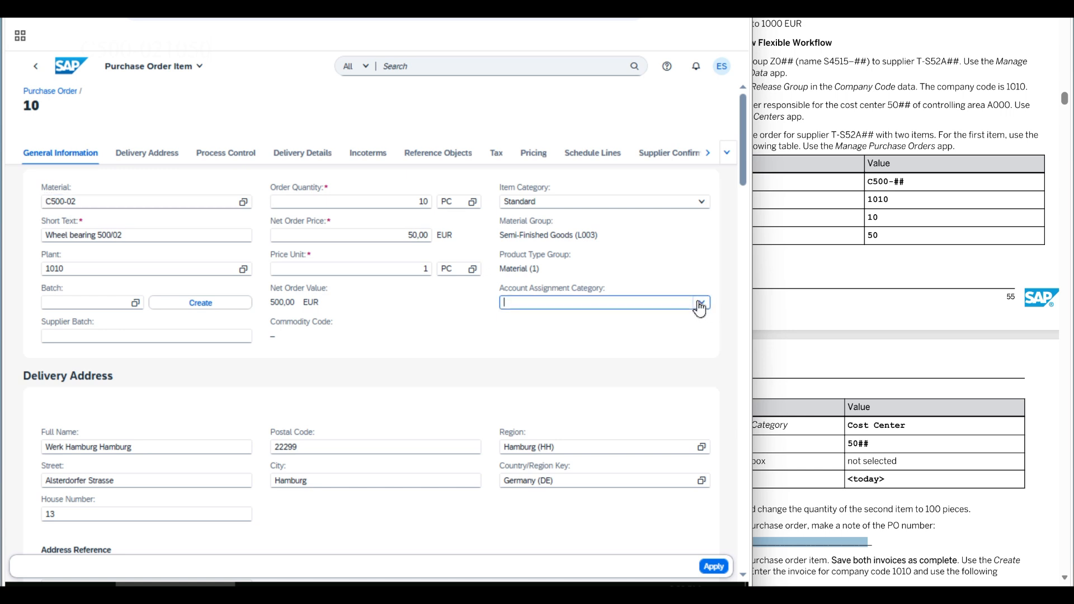
click(543, 414)
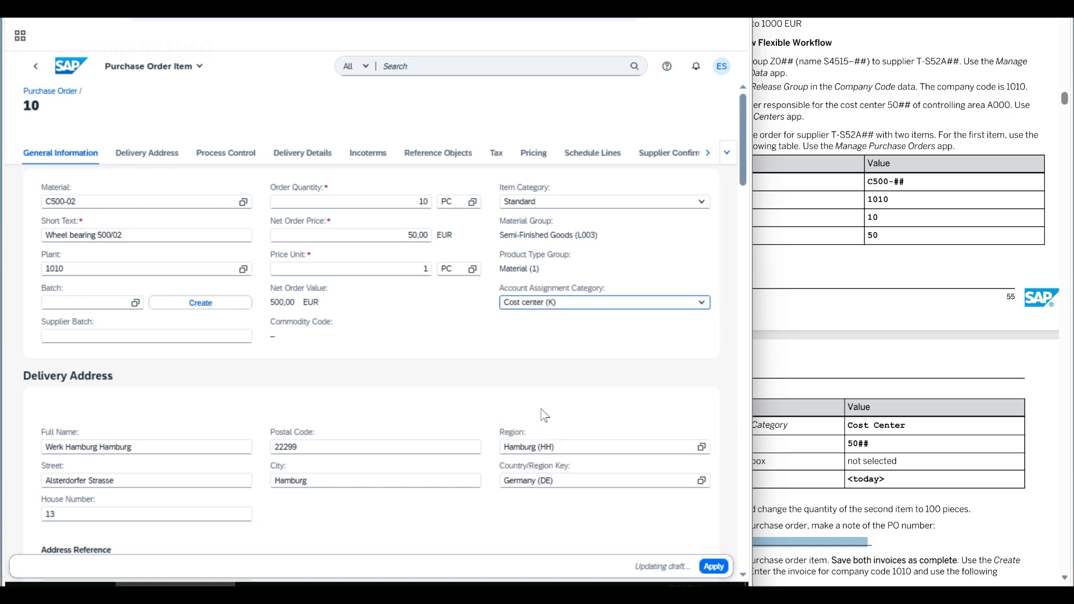
click(232, 153)
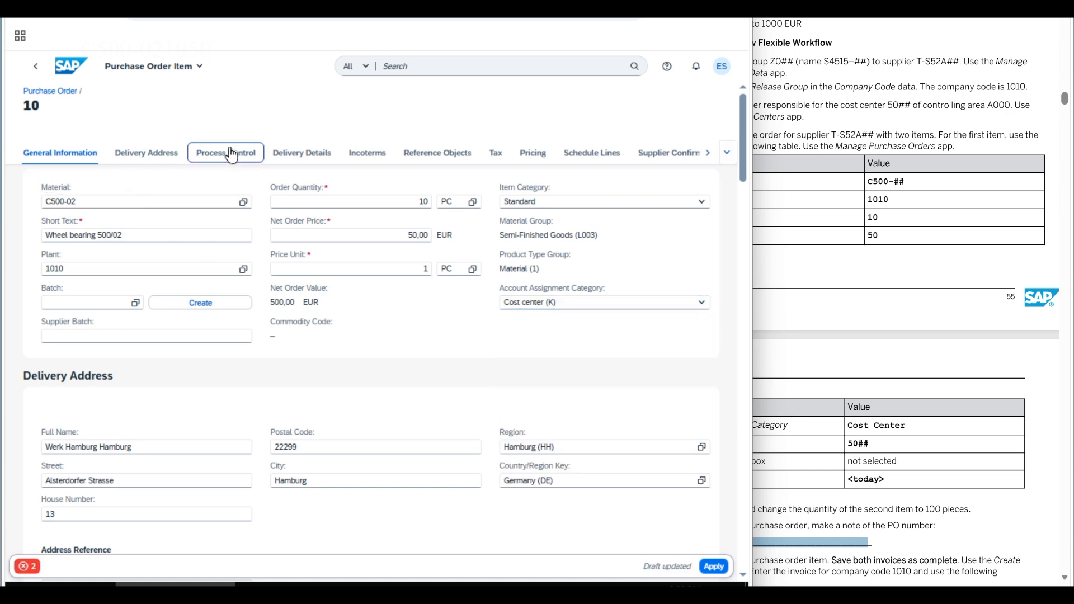
click(46, 224)
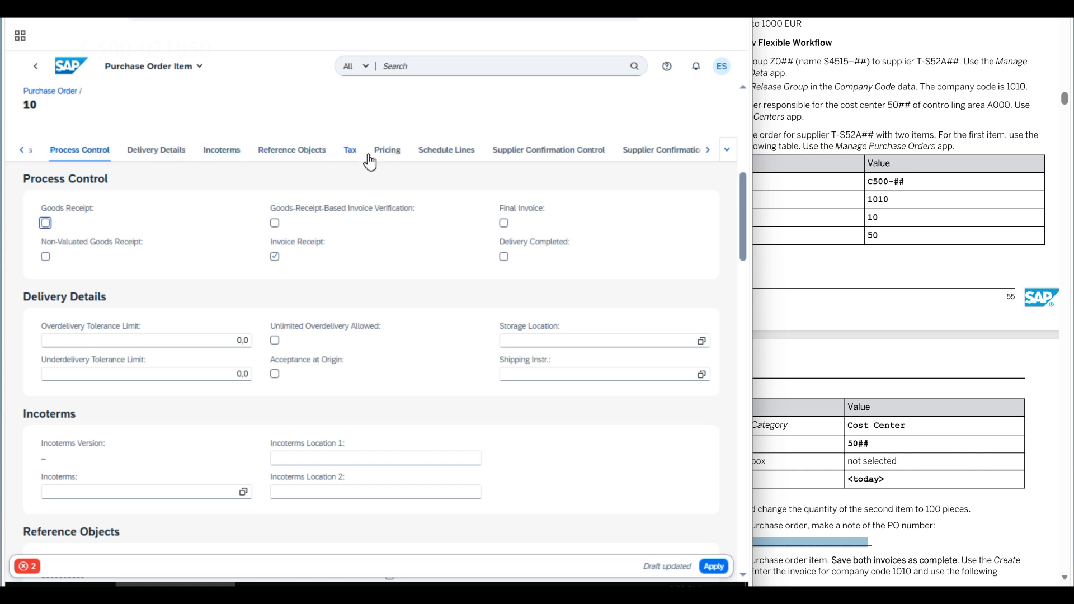
- Set item 10's schedule-line delivery date to 18.04.2026
click(446, 161)
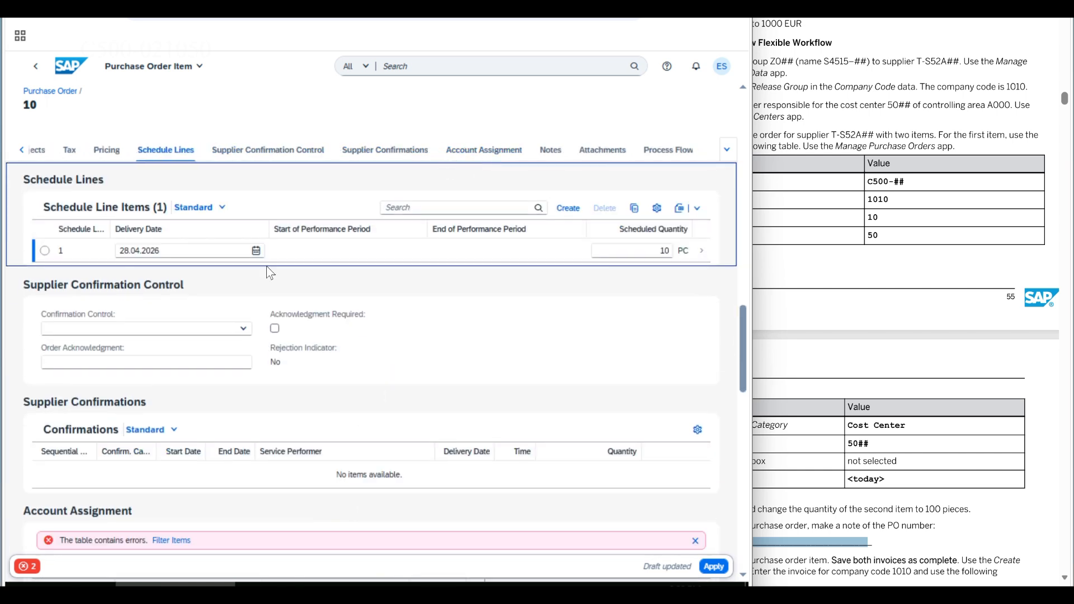
click(256, 252)
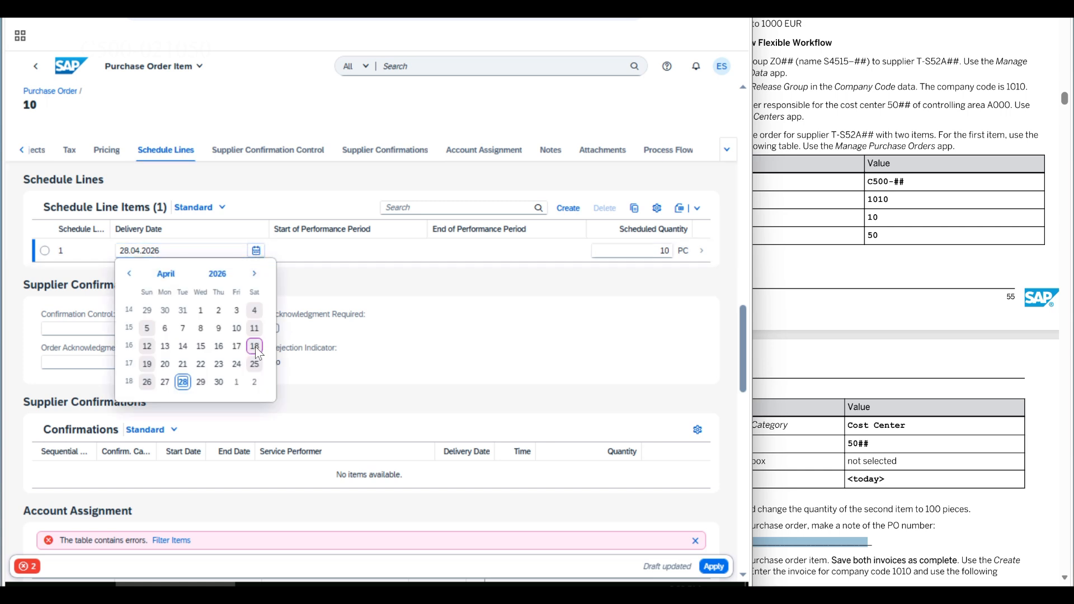
click(255, 346)
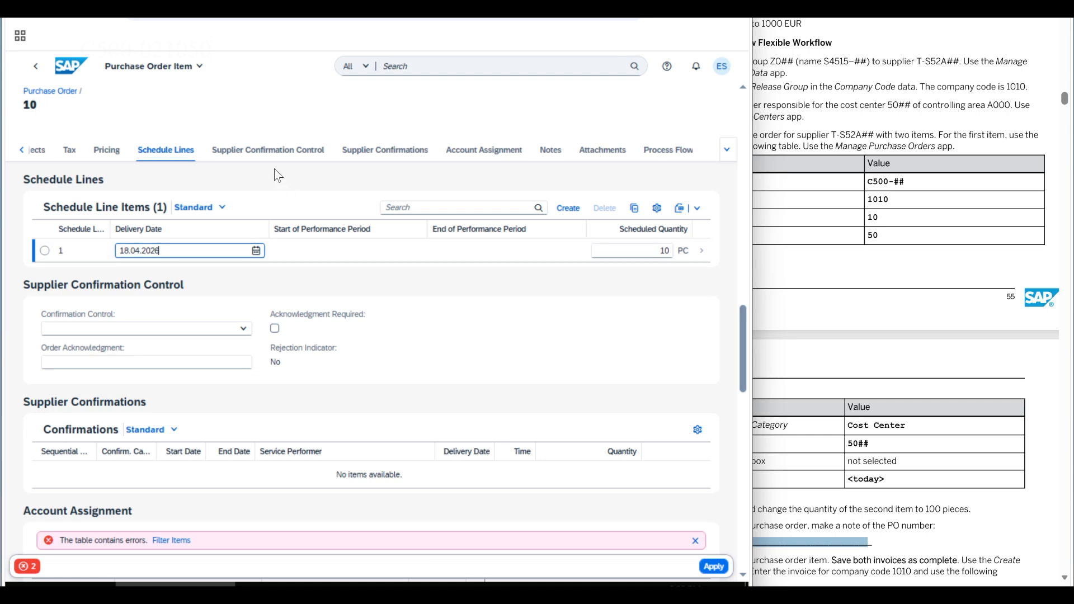
- Enter cost center 5002 in the account assignment and apply it to the draft
click(485, 157)
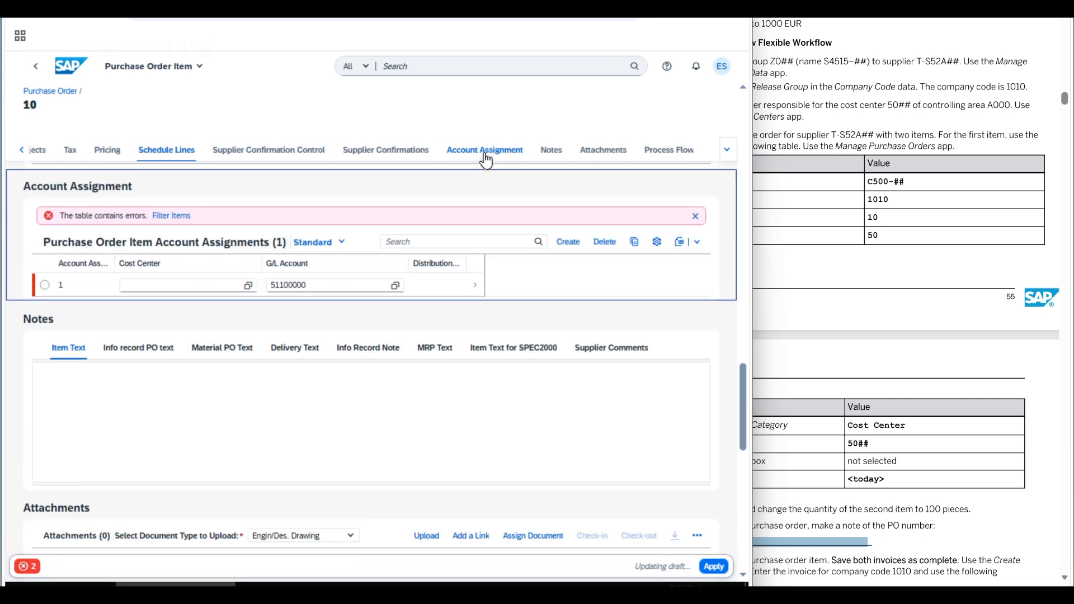
click(152, 276)
text(5002)
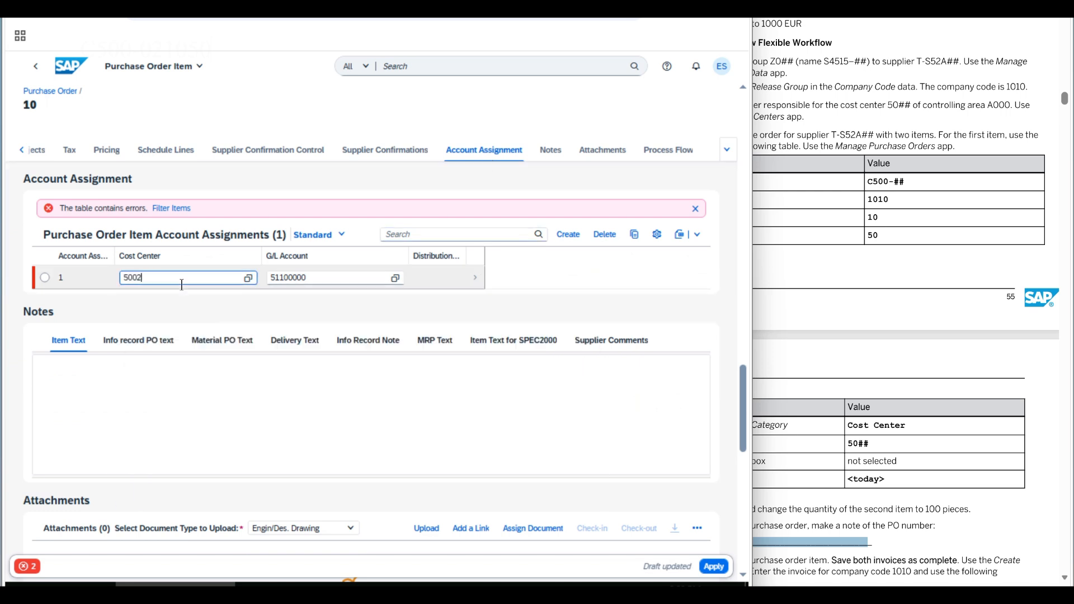
click(140, 315)
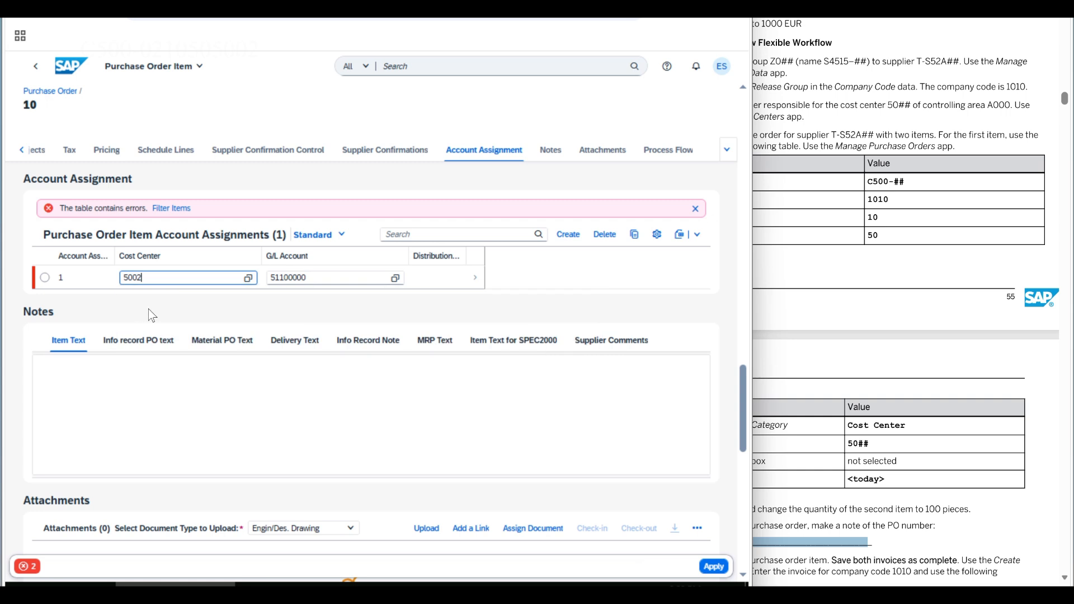
click(714, 573)
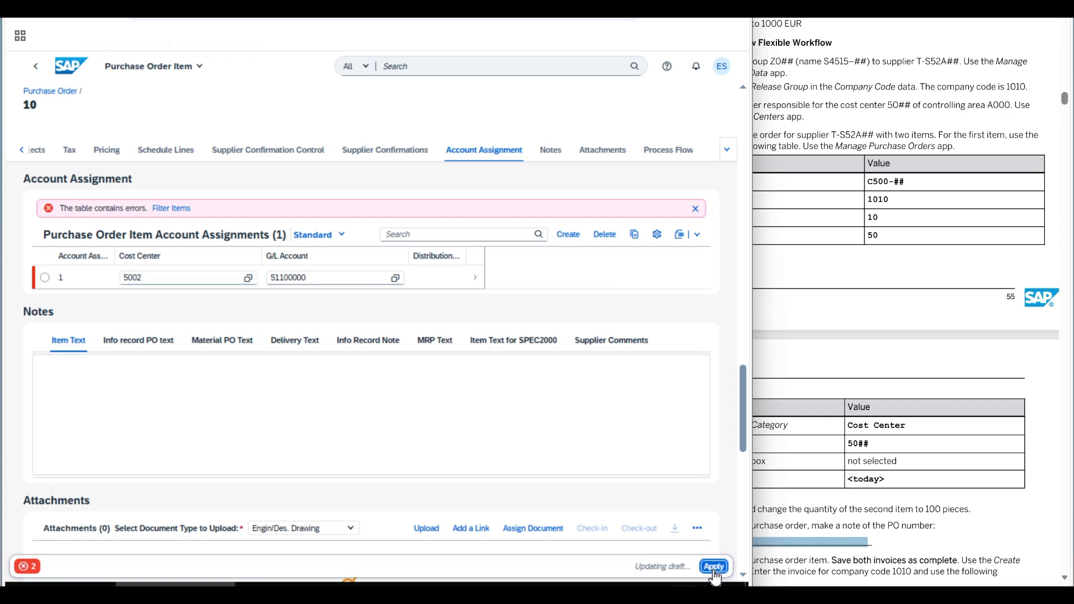
- Copy item 10 as item 20 with order quantity 100, then submit the purchase order
click(714, 566)
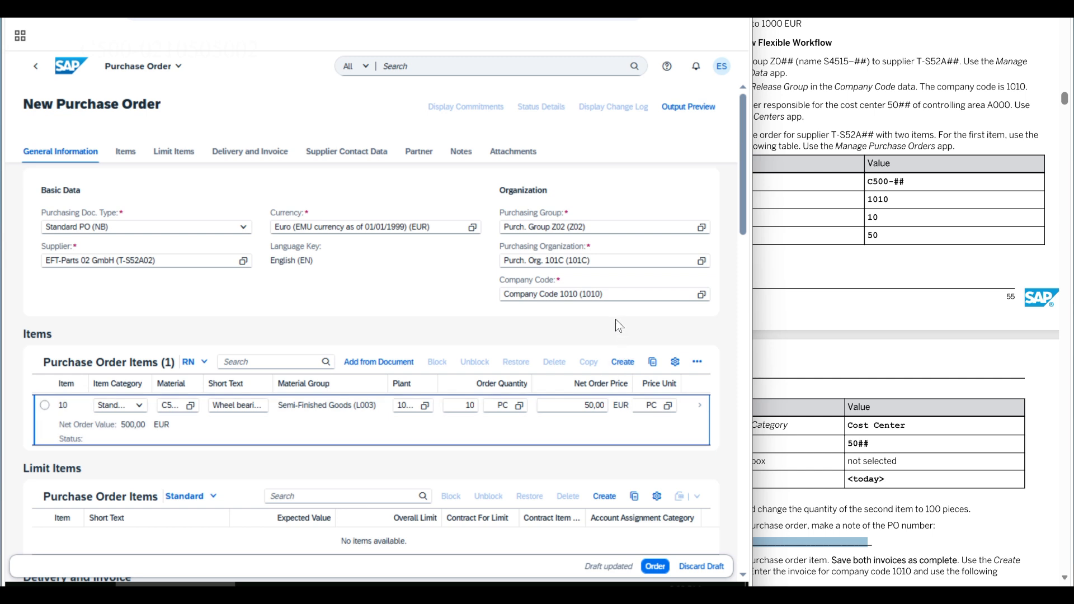
click(127, 152)
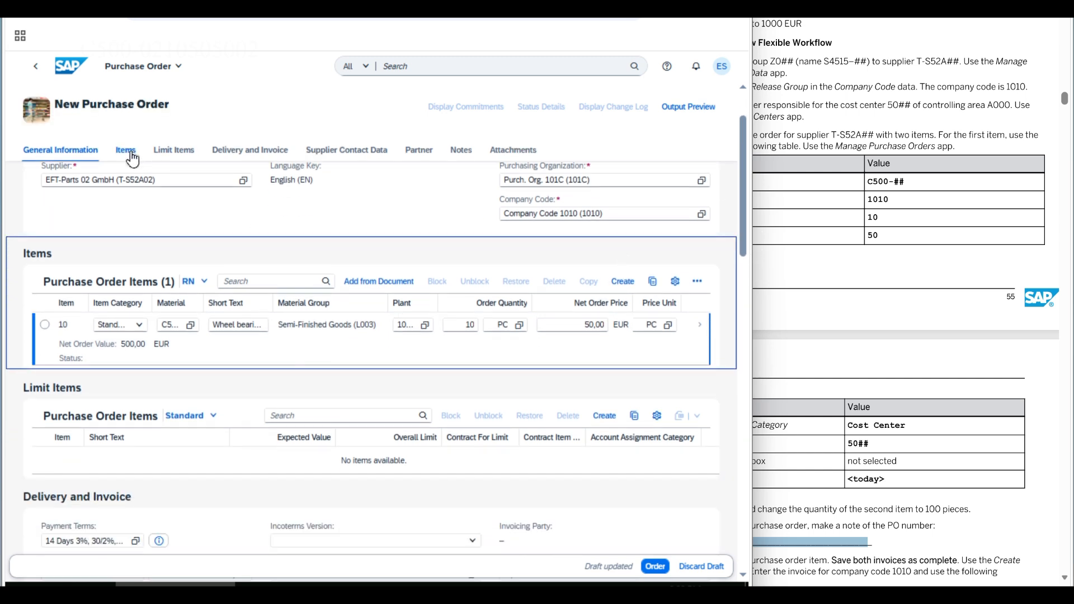
click(45, 251)
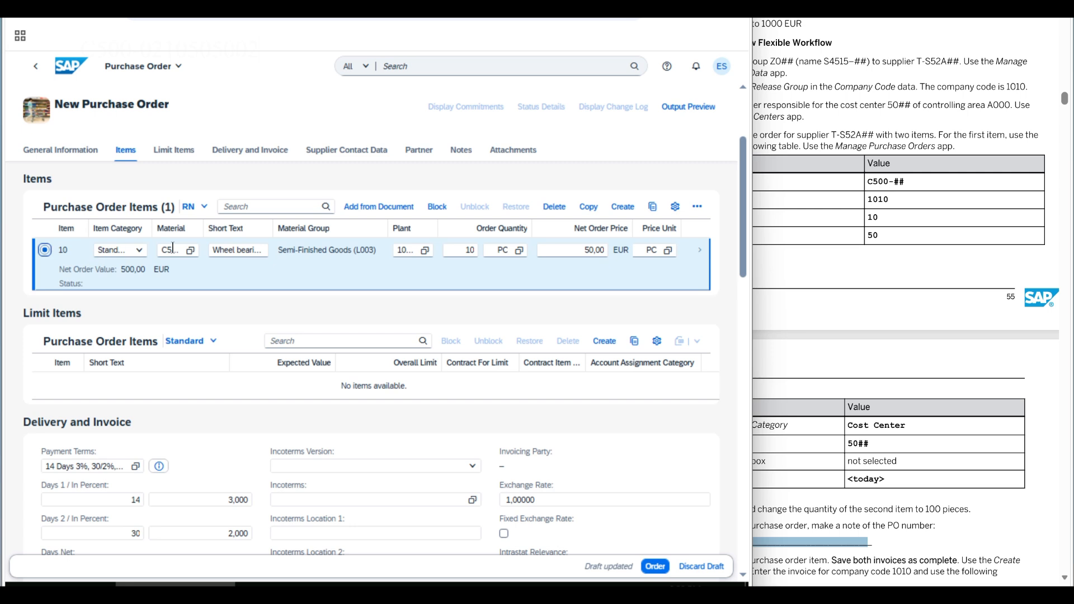
click(588, 207)
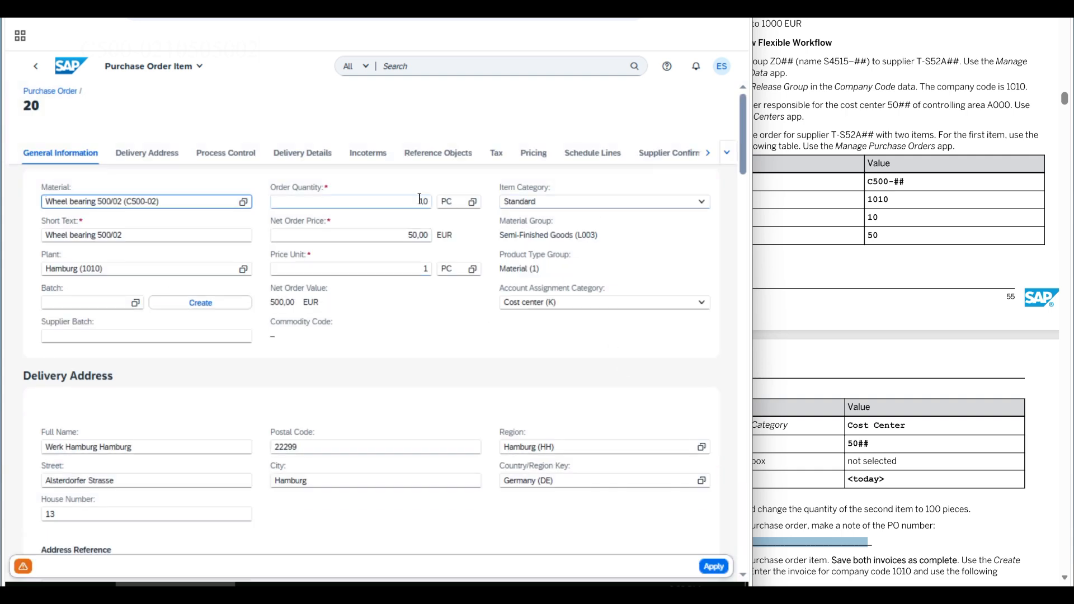
drag(420, 199, 446, 201)
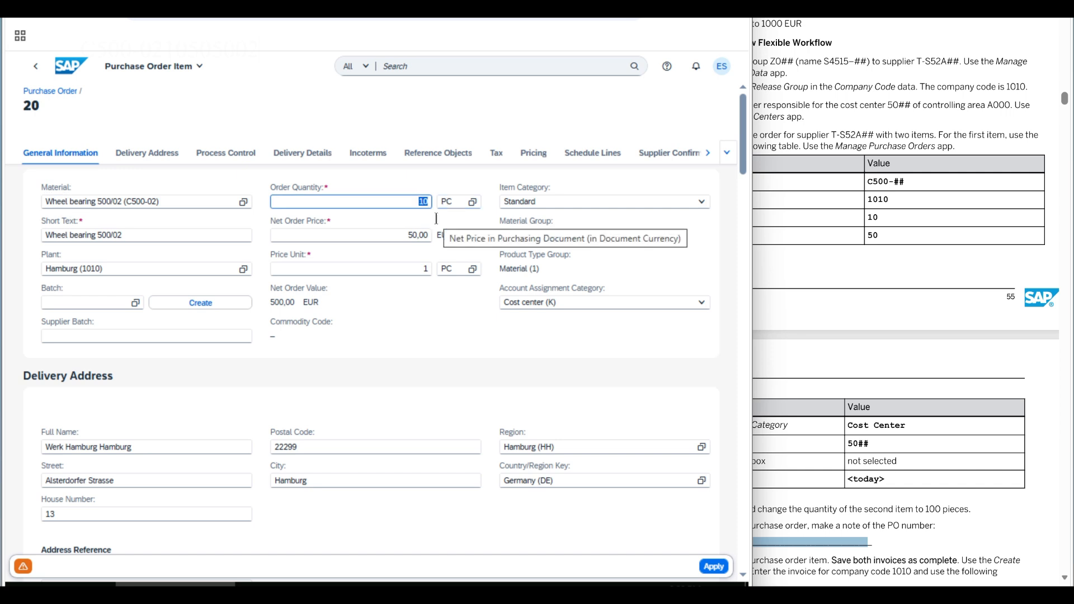
text(10)
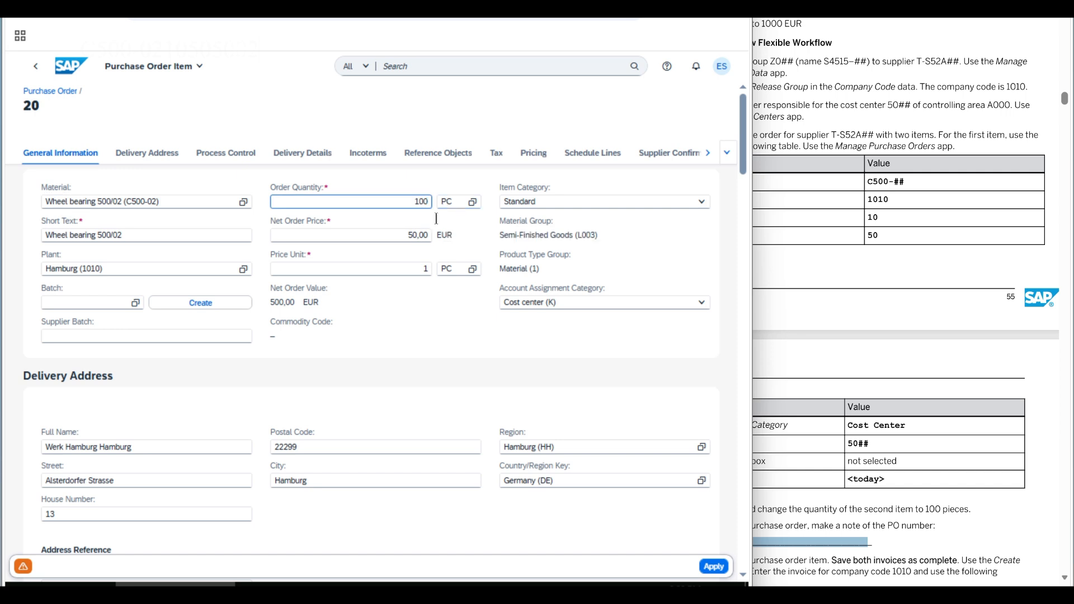
click(710, 567)
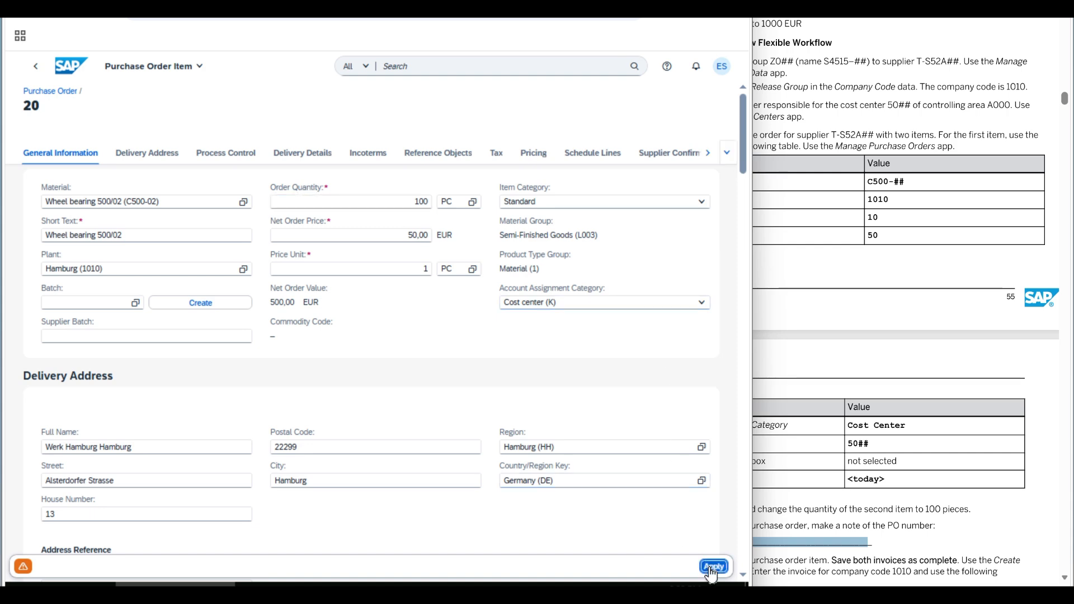
click(710, 567)
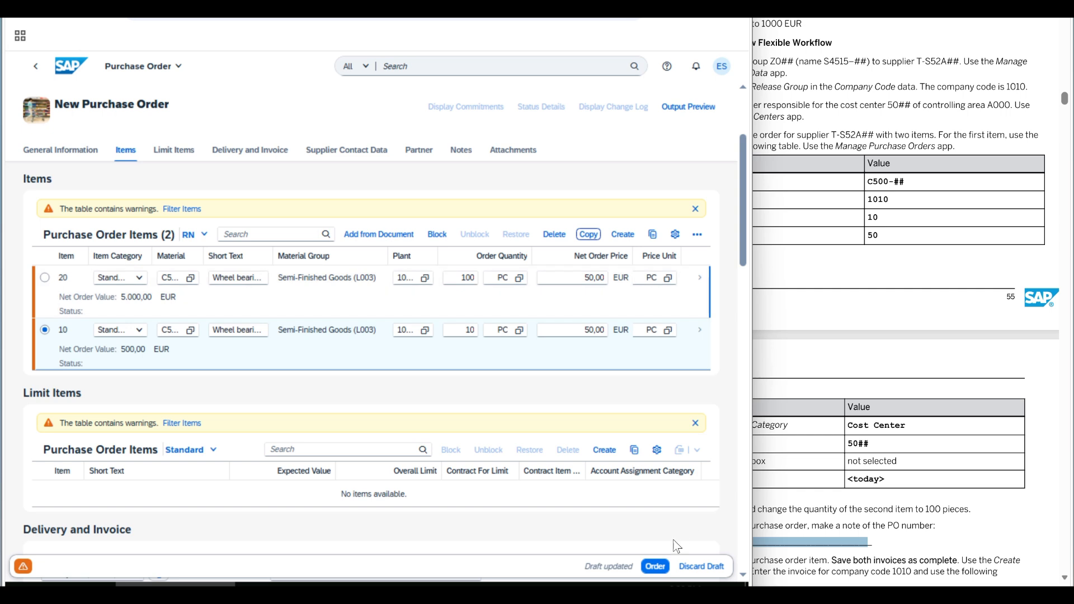
click(654, 567)
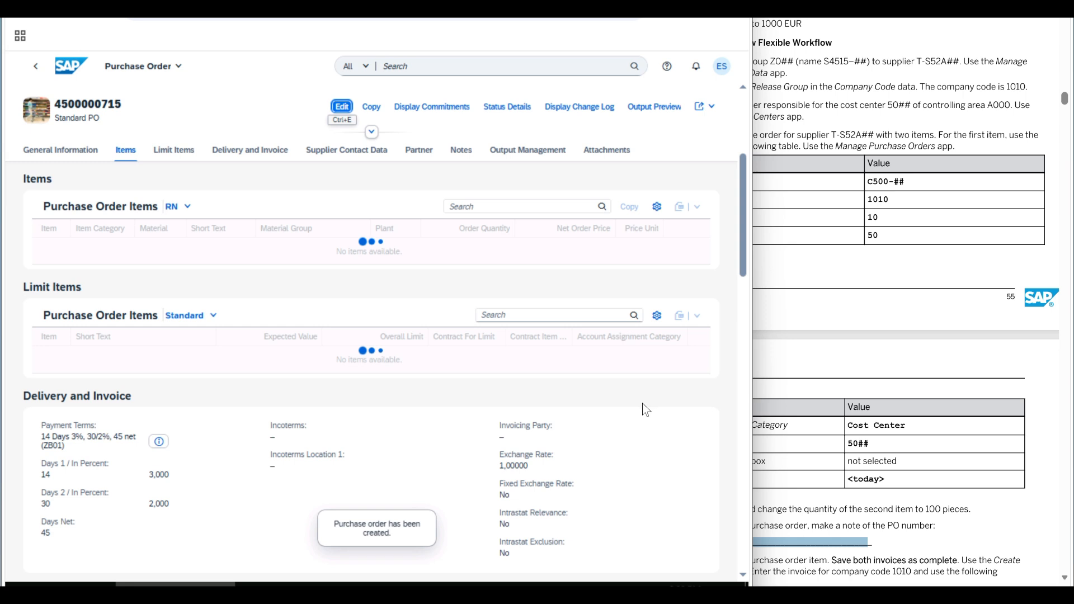
double_click(107, 104)
click(135, 111)
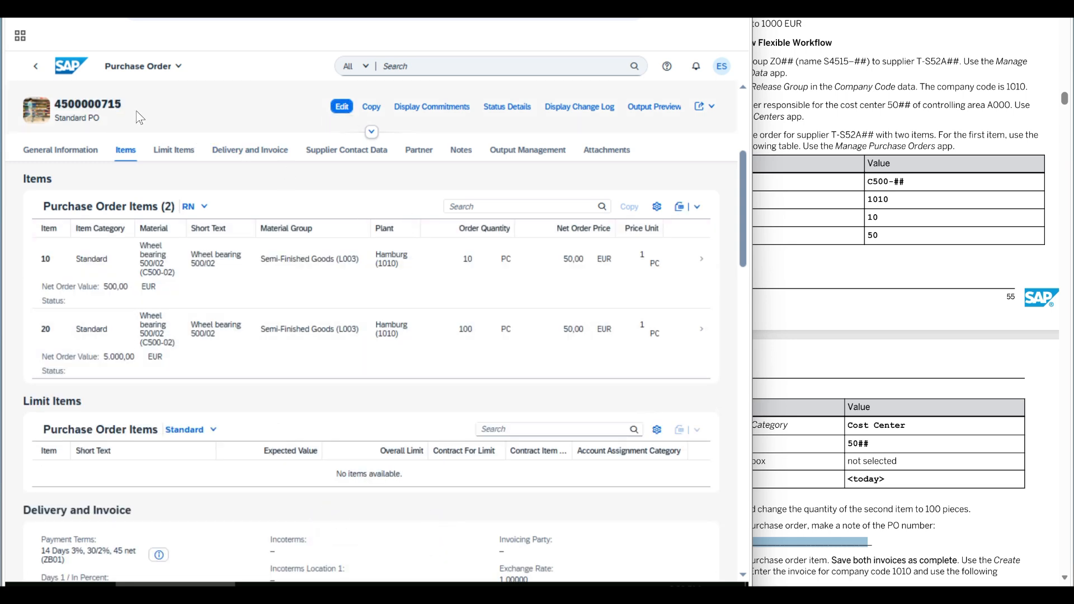
double_click(84, 104)
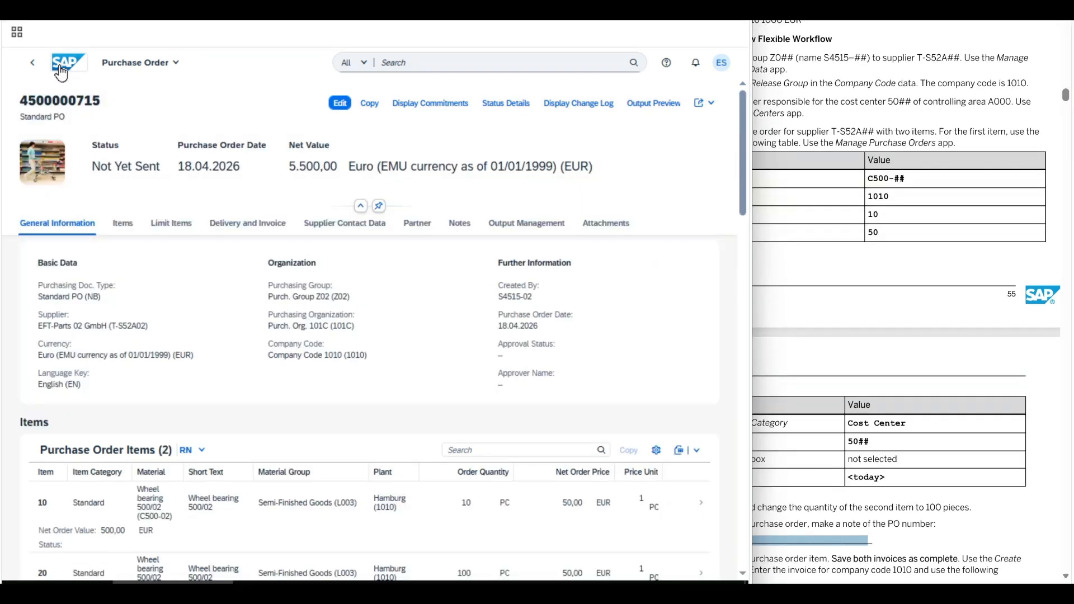
- Review the step 4 invoice details in the exercise PDF, then show the Supplier Invoice Processing apps
click(62, 69)
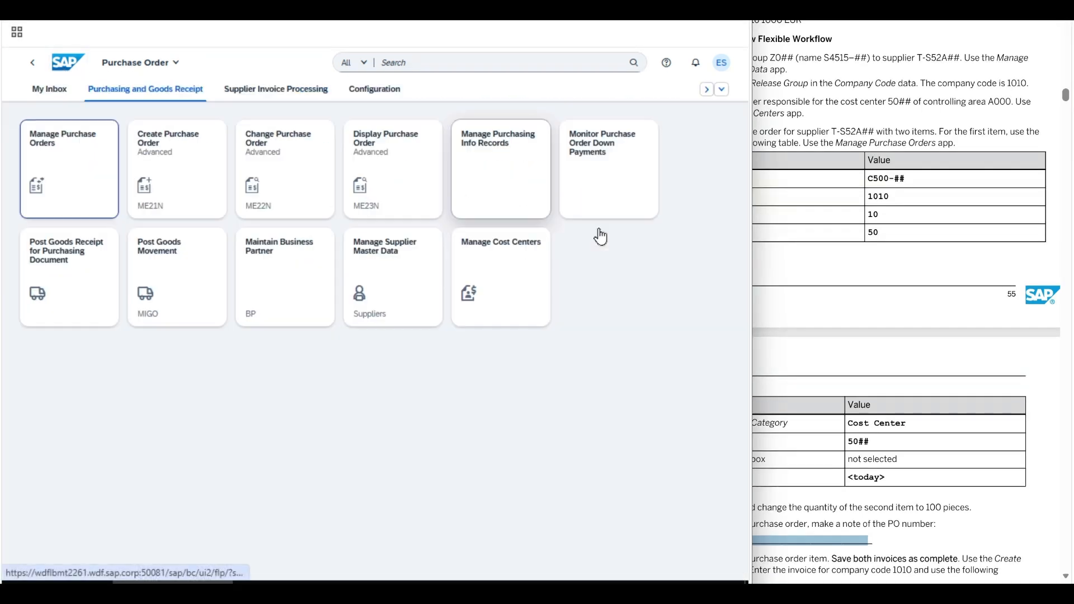
click(749, 316)
scroll(746, 330, down, 5)
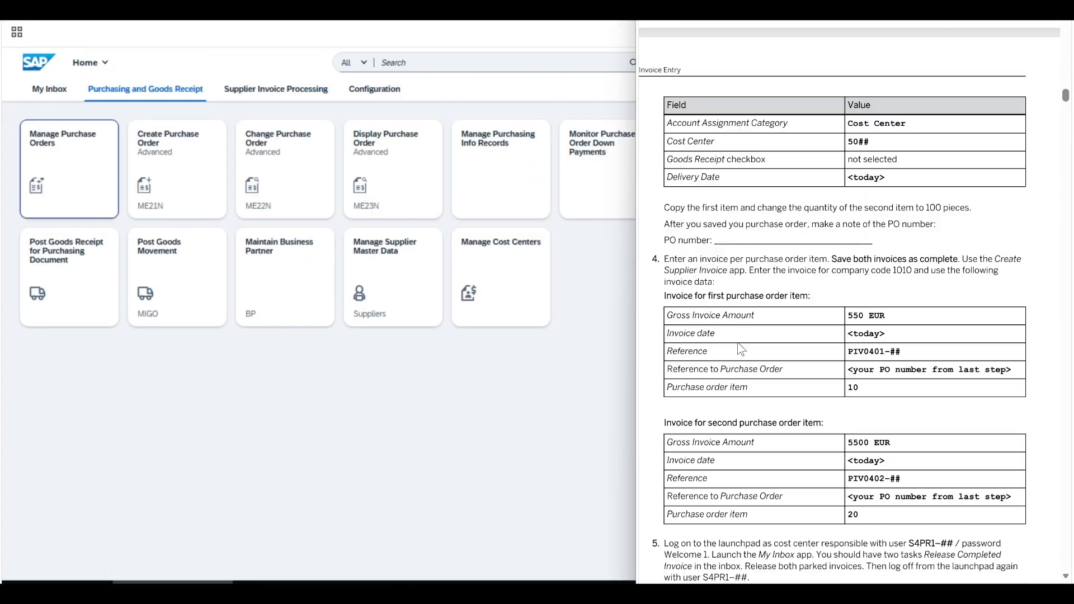
scroll(741, 350, down, 3)
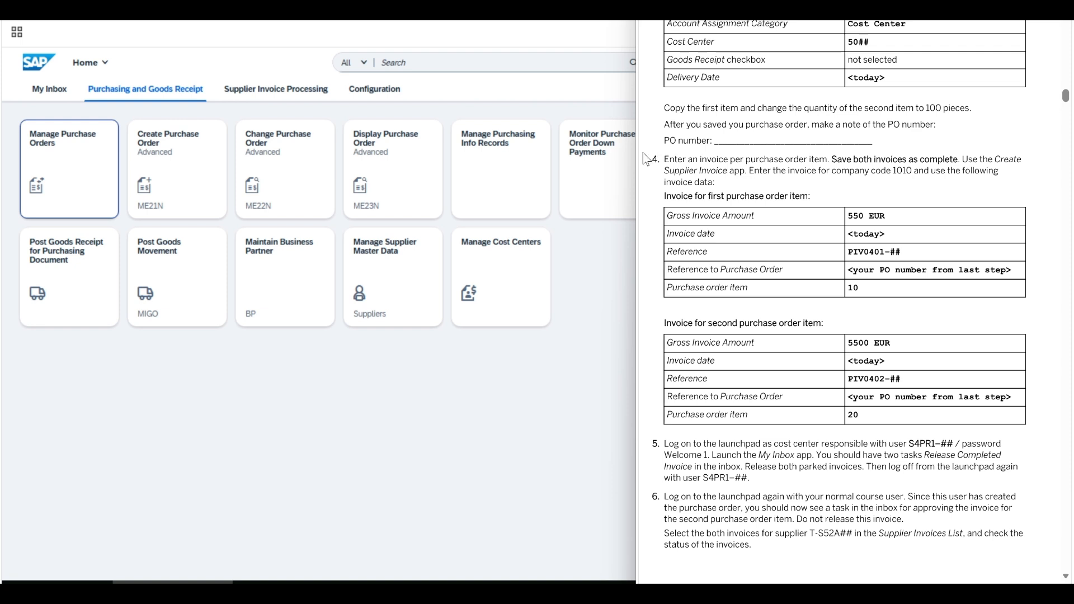
drag(662, 159, 727, 178)
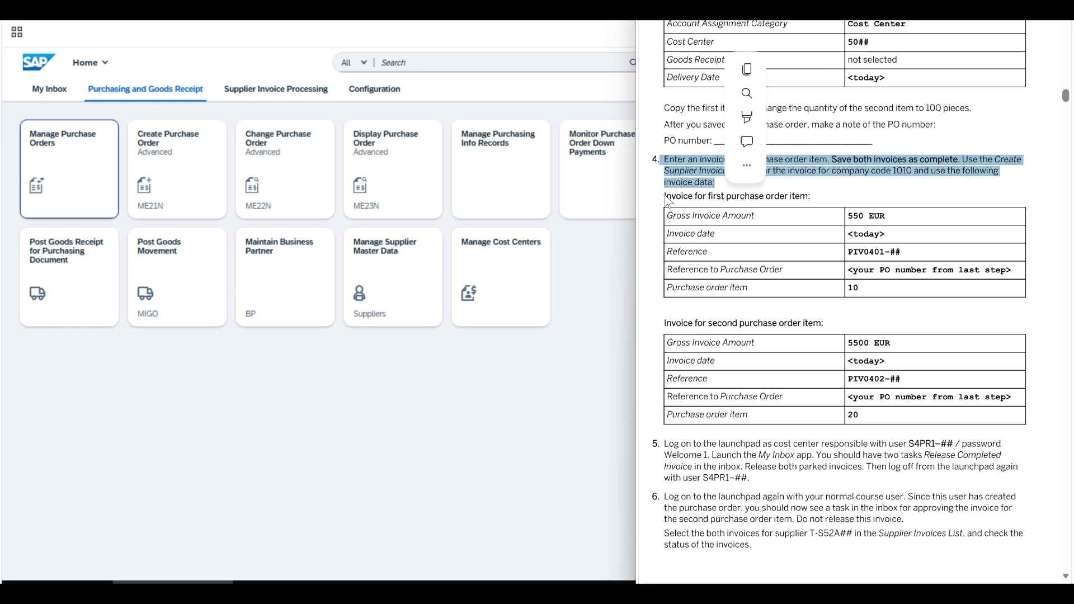
click(664, 194)
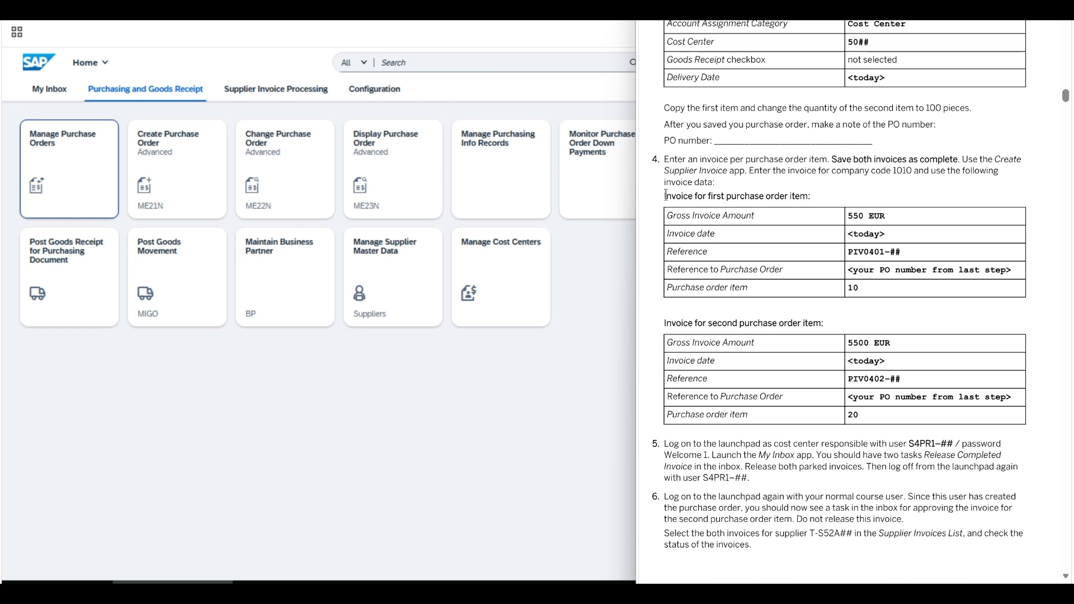
drag(665, 195, 817, 195)
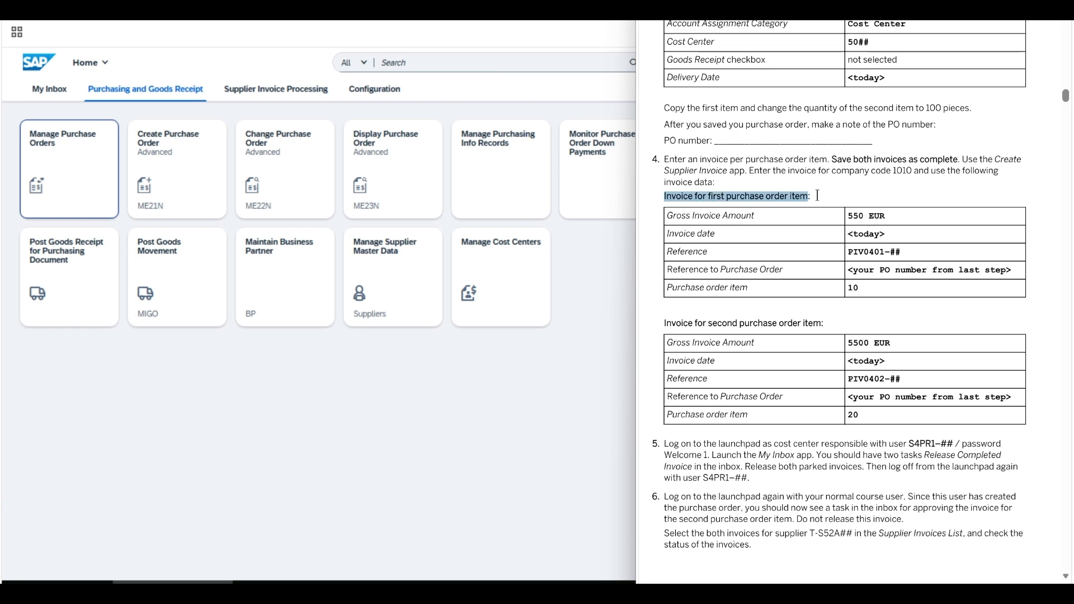
drag(664, 323, 834, 322)
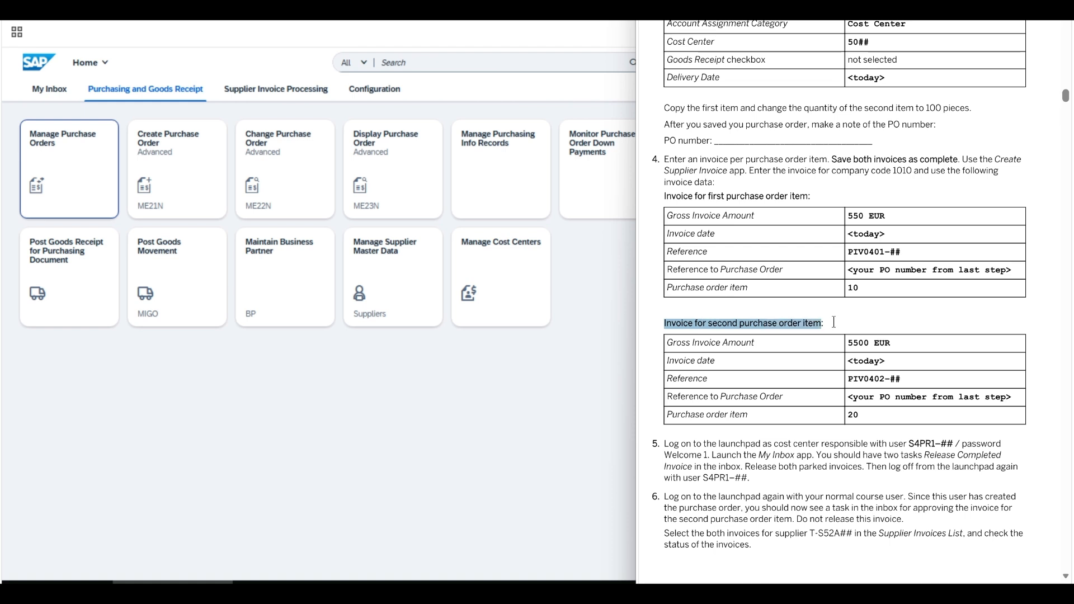
click(663, 309)
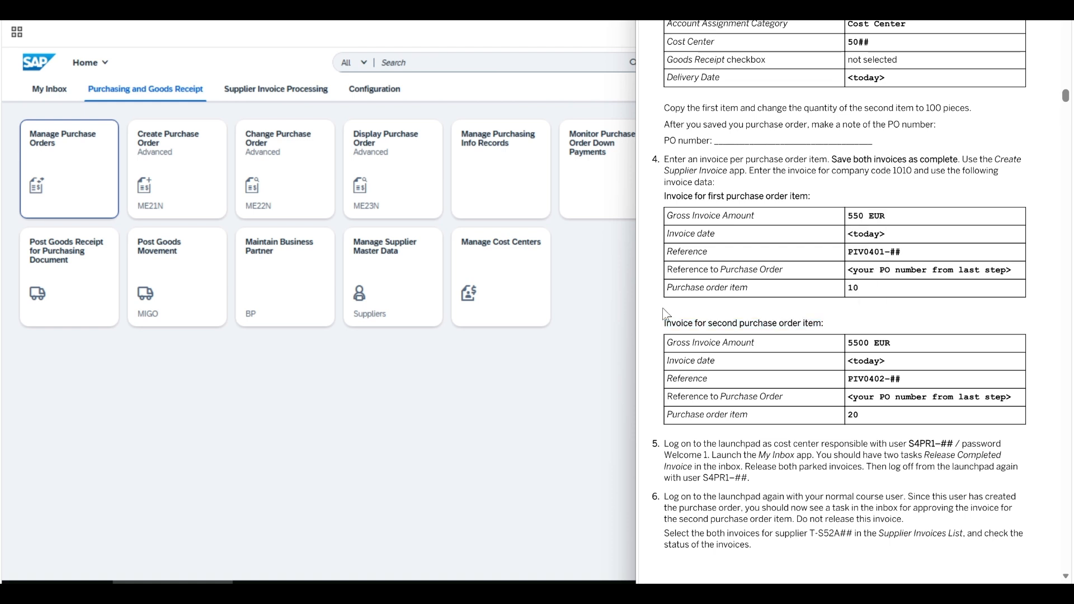
click(276, 89)
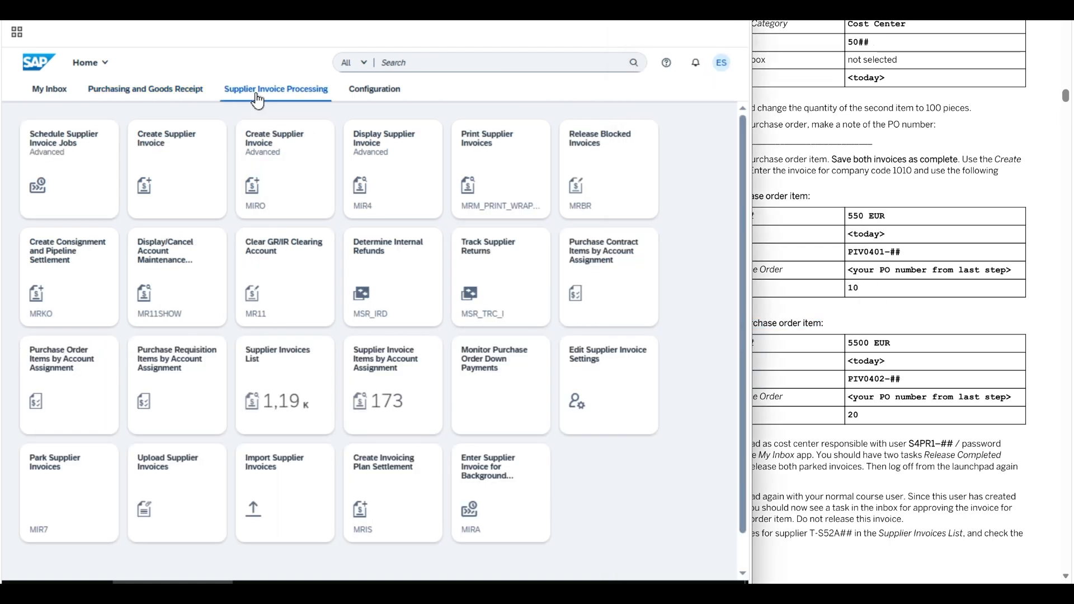
click(177, 168)
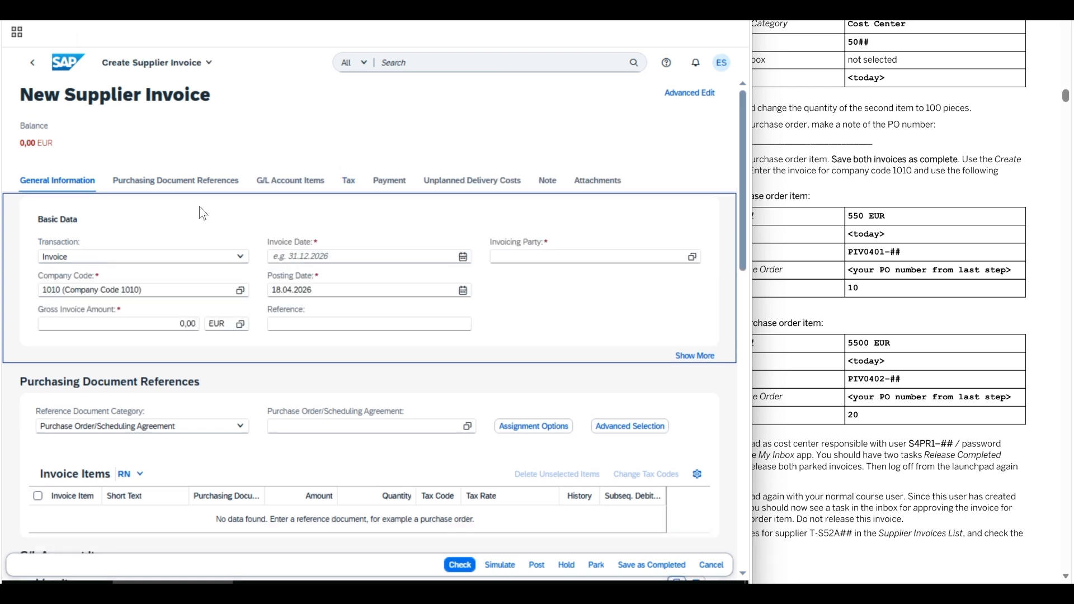
click(172, 323)
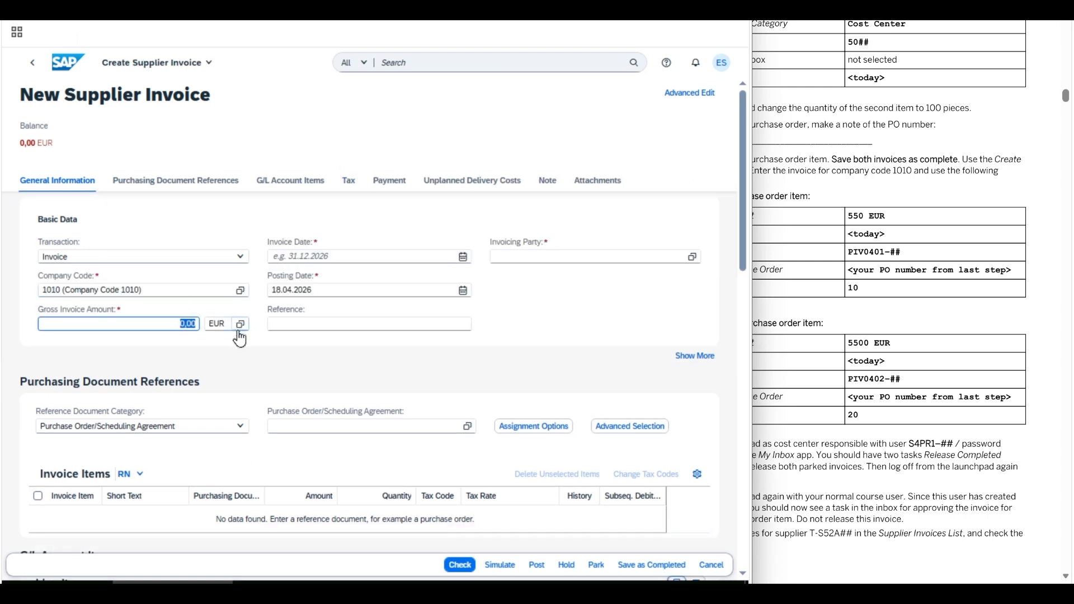
text(550)
click(463, 257)
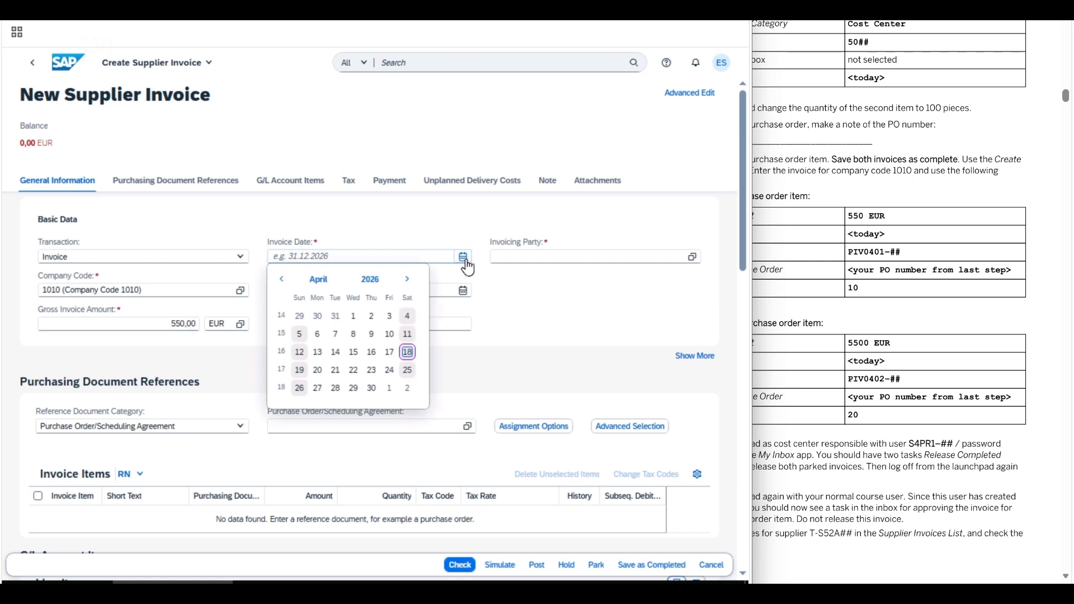
click(407, 352)
click(417, 328)
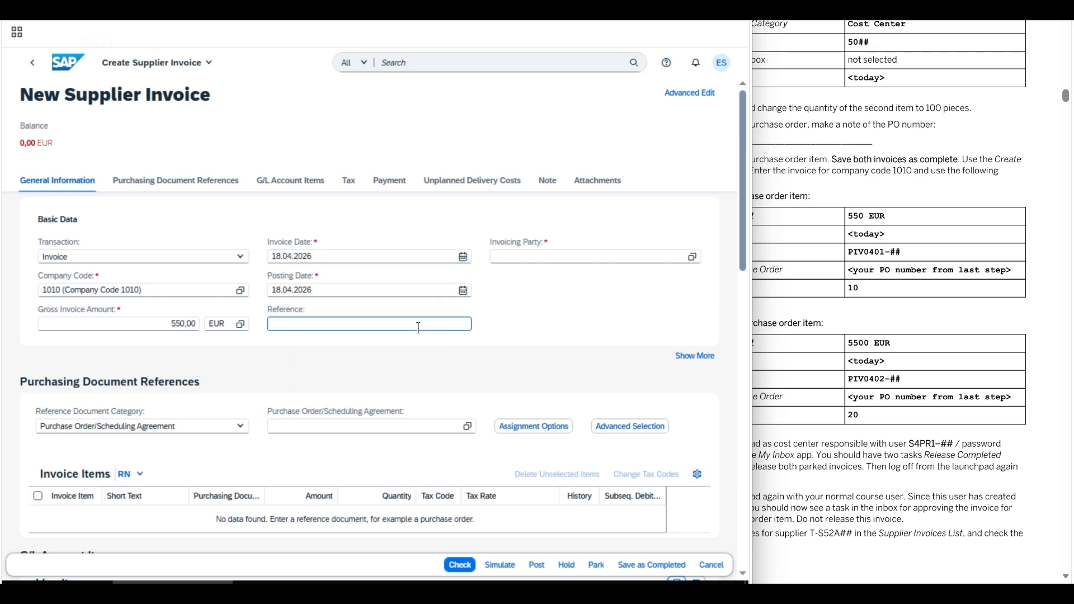
text(PIV0401-02)
click(286, 423)
text(4500000)
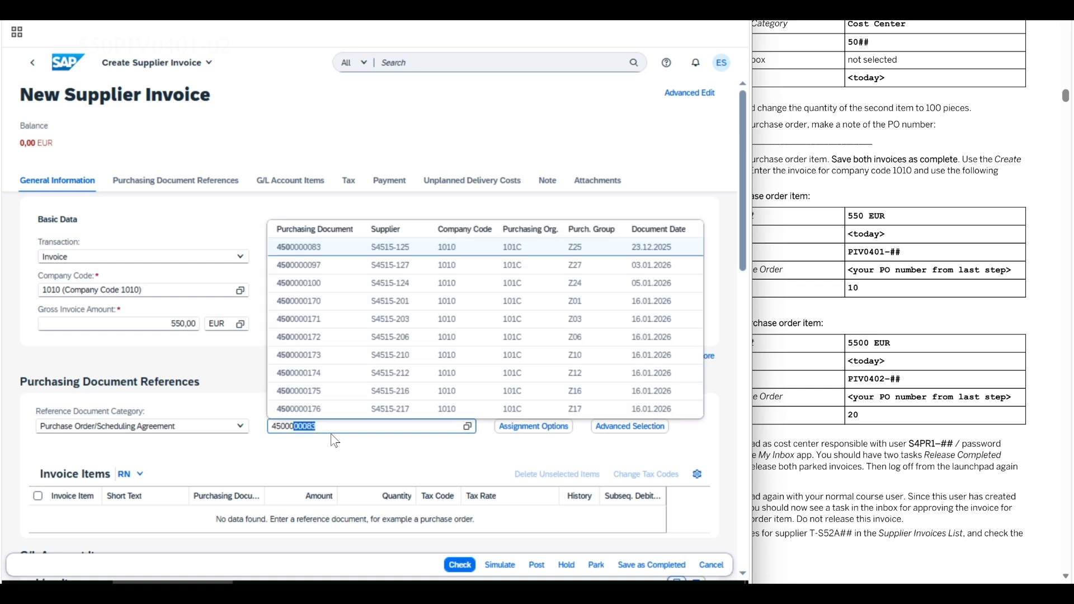
text(715)
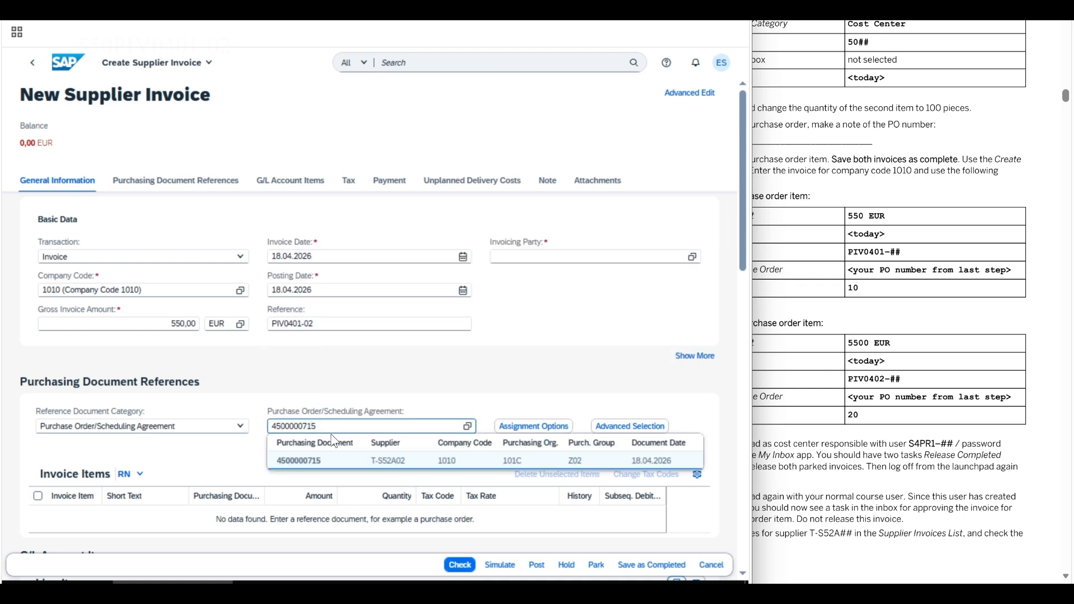
click(316, 464)
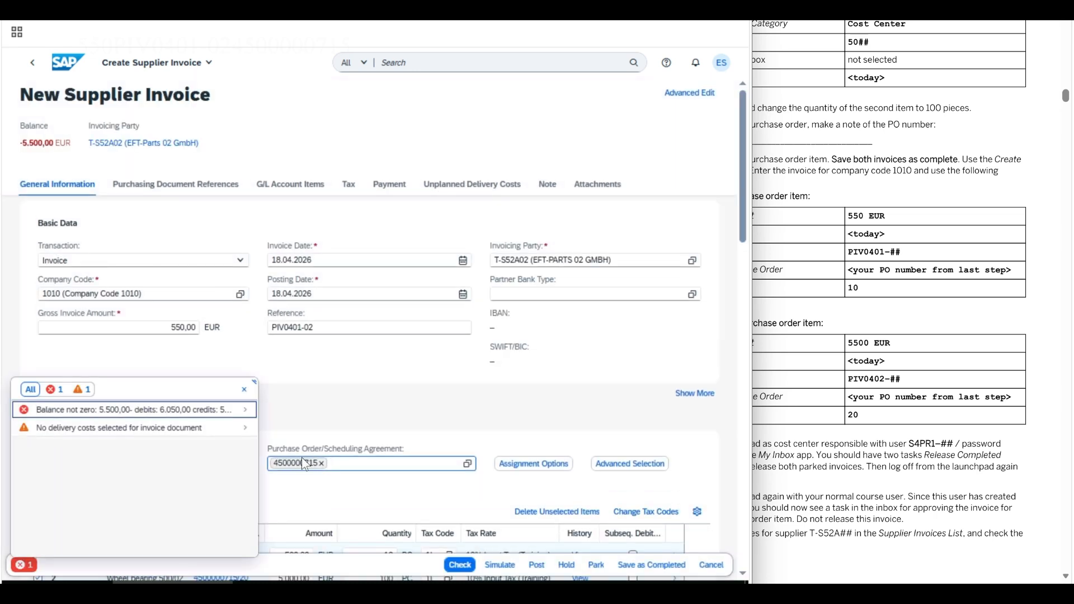
- Exclude PO item 20, check the invoice, save it as completed, and start another invoice
click(244, 392)
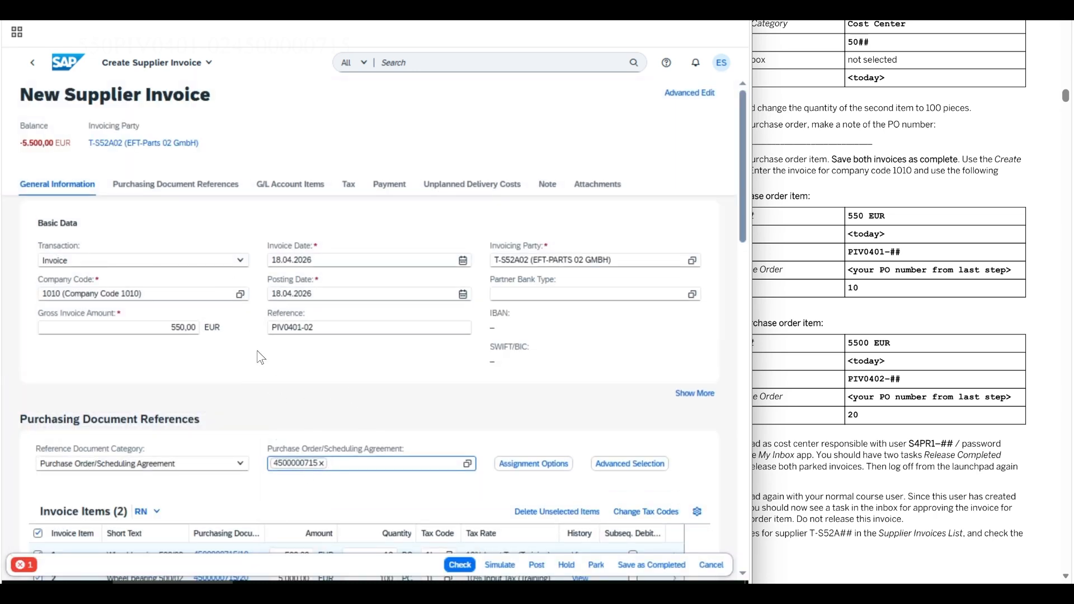
click(192, 189)
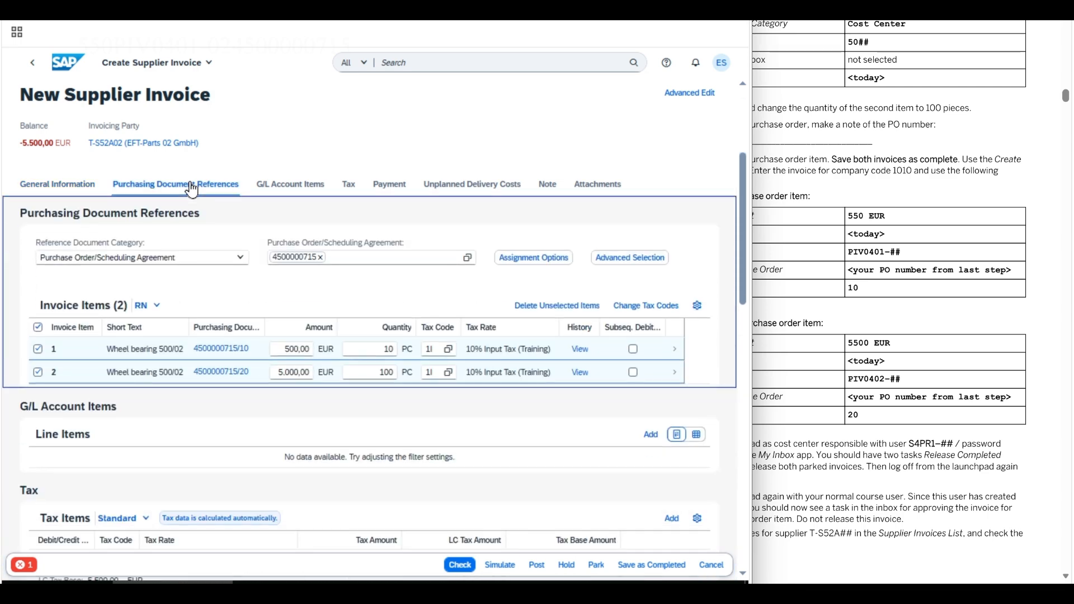
click(37, 373)
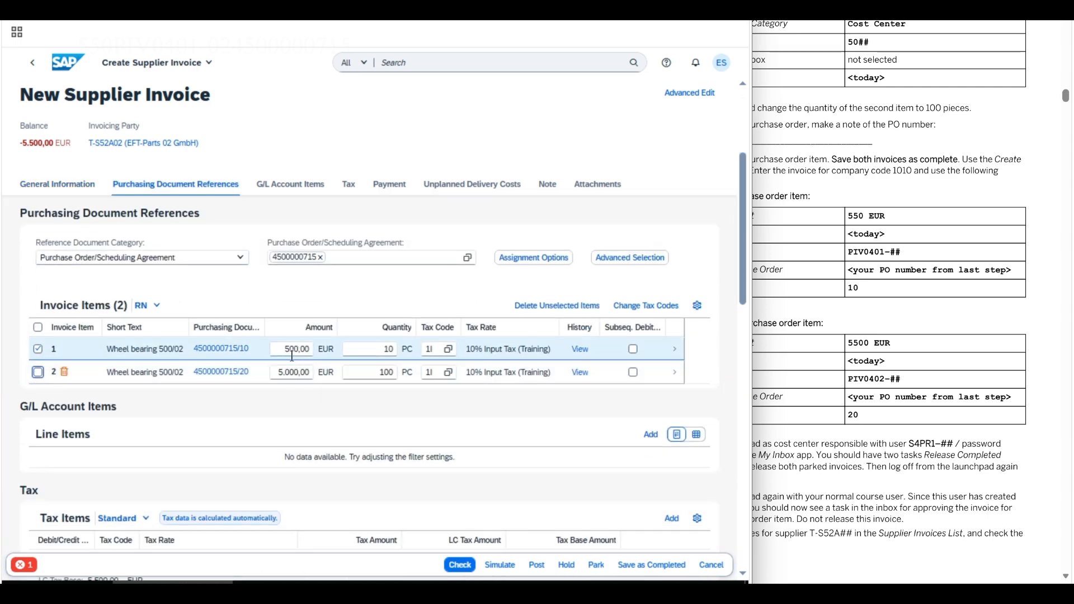
click(461, 564)
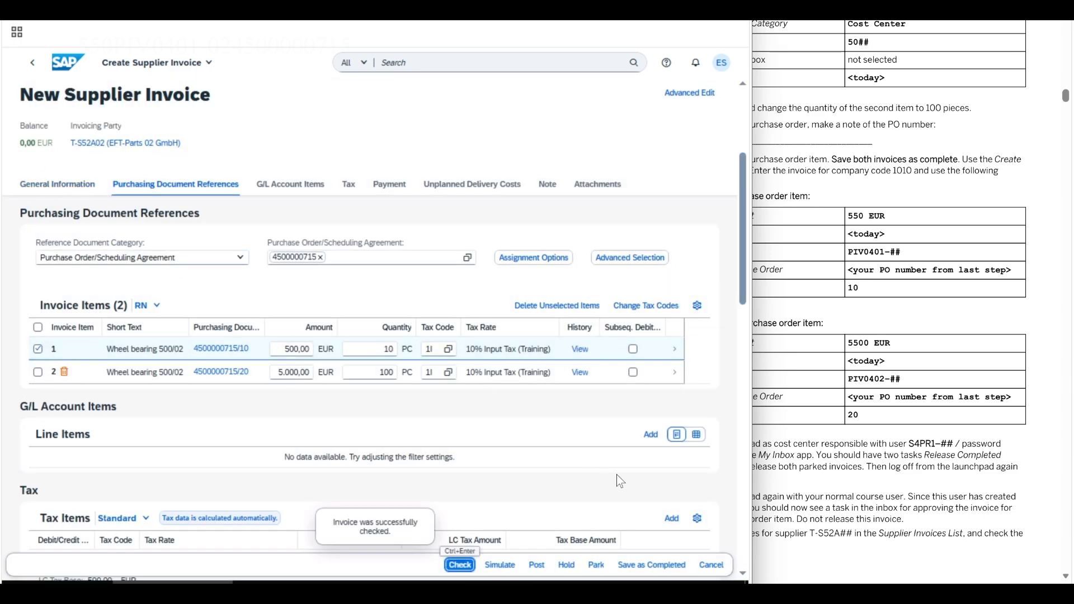
click(651, 566)
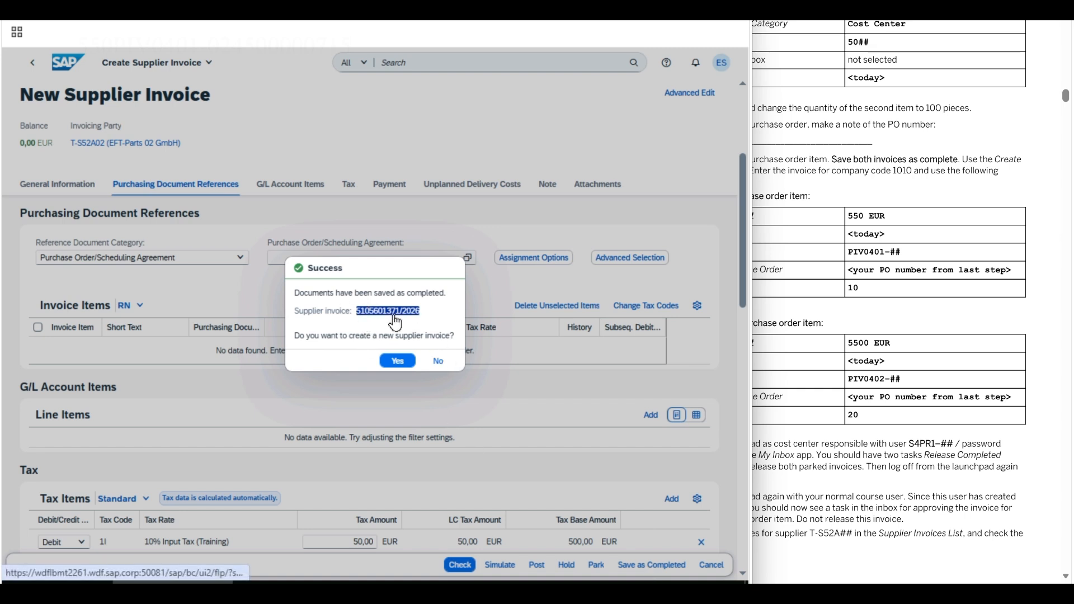
click(398, 361)
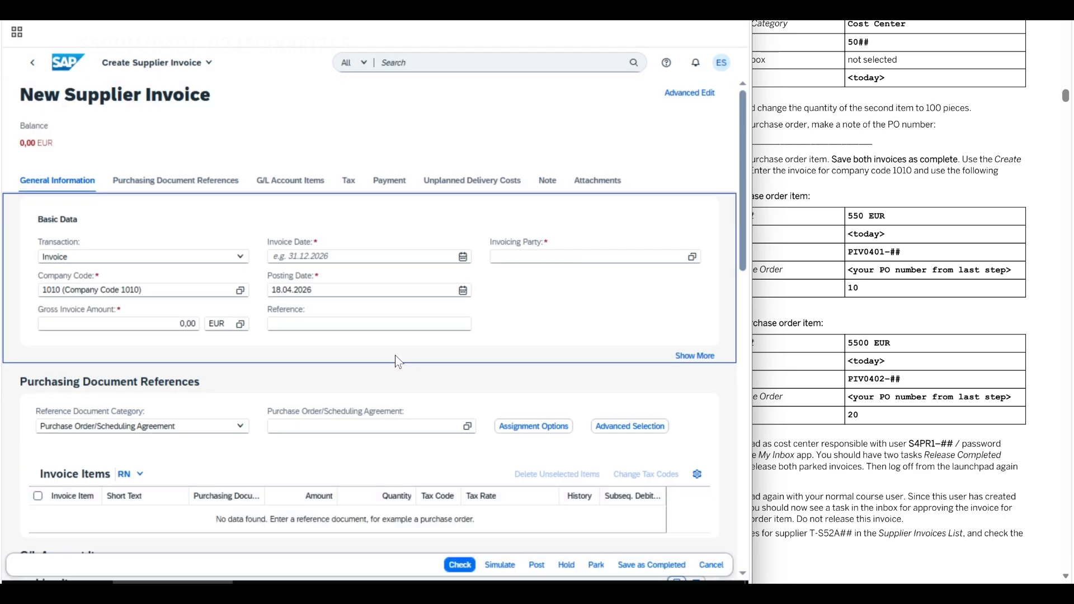
click(168, 323)
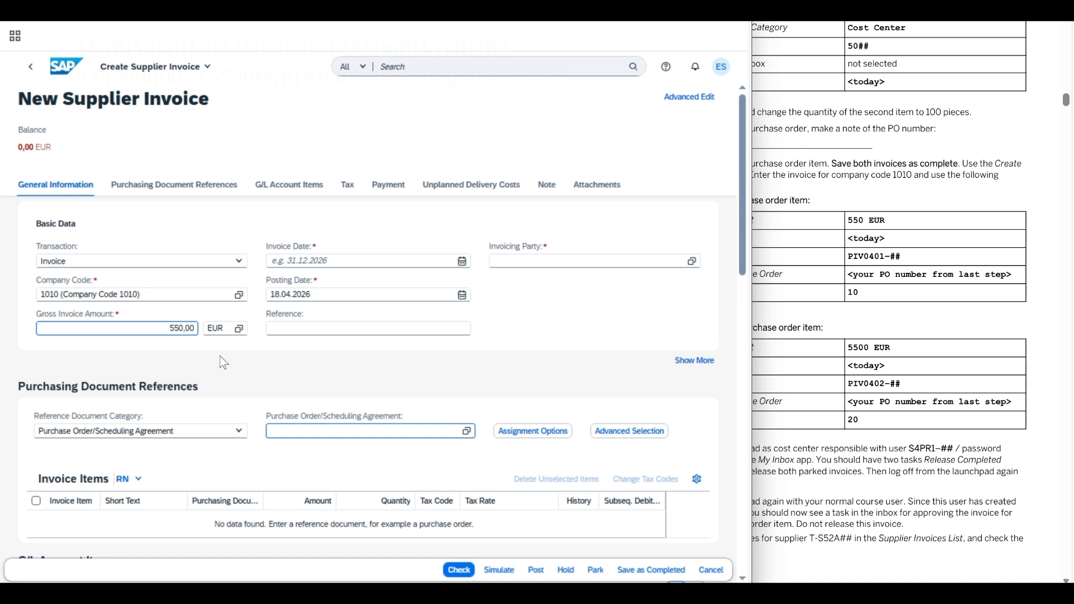
text(0)
click(304, 329)
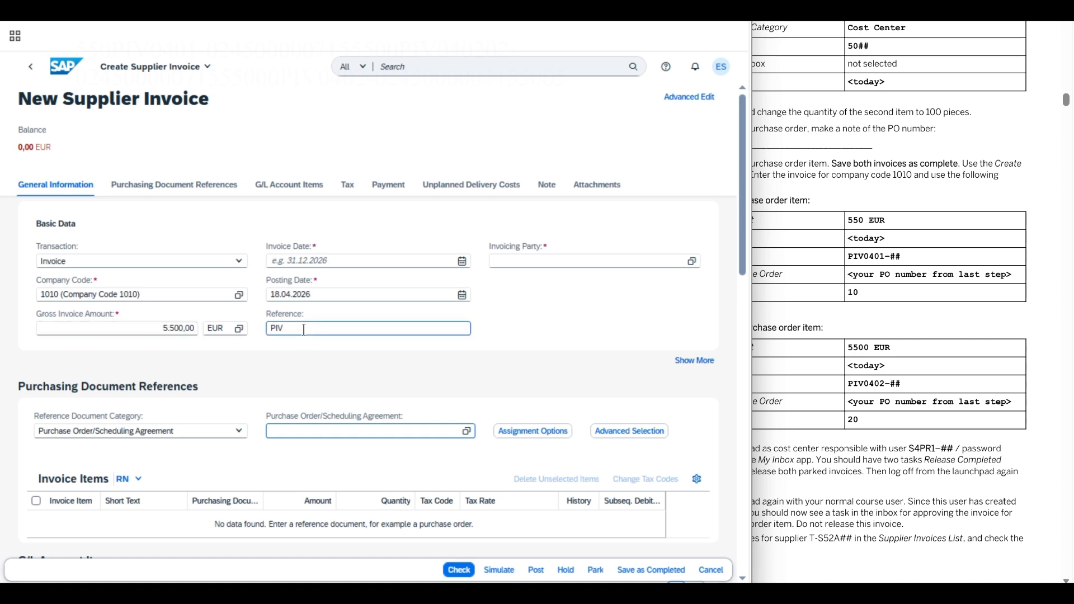
text(PIV0402-02)
click(462, 263)
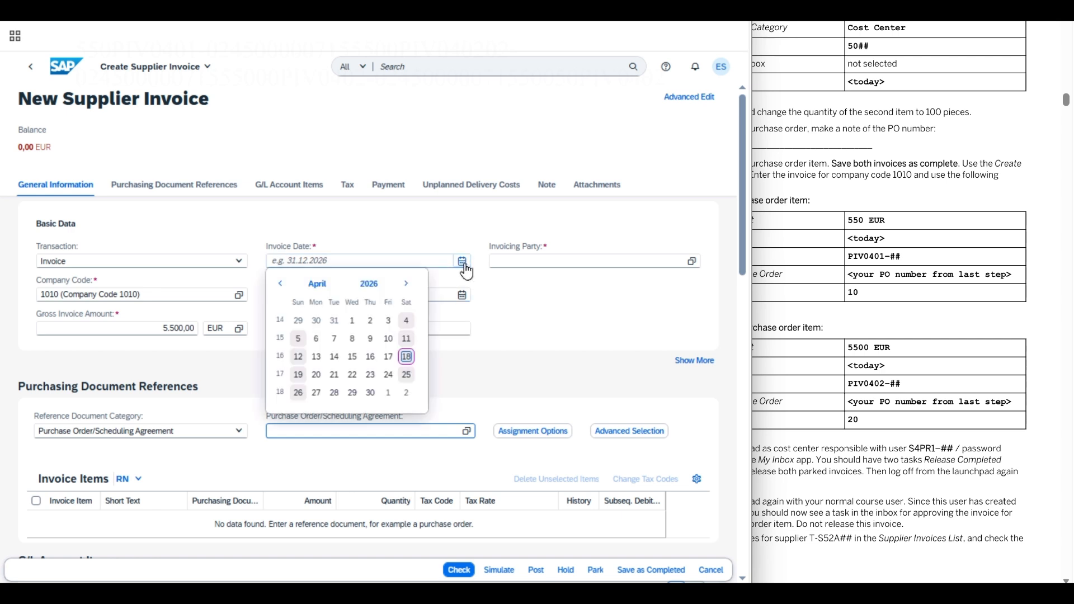
click(407, 357)
click(309, 432)
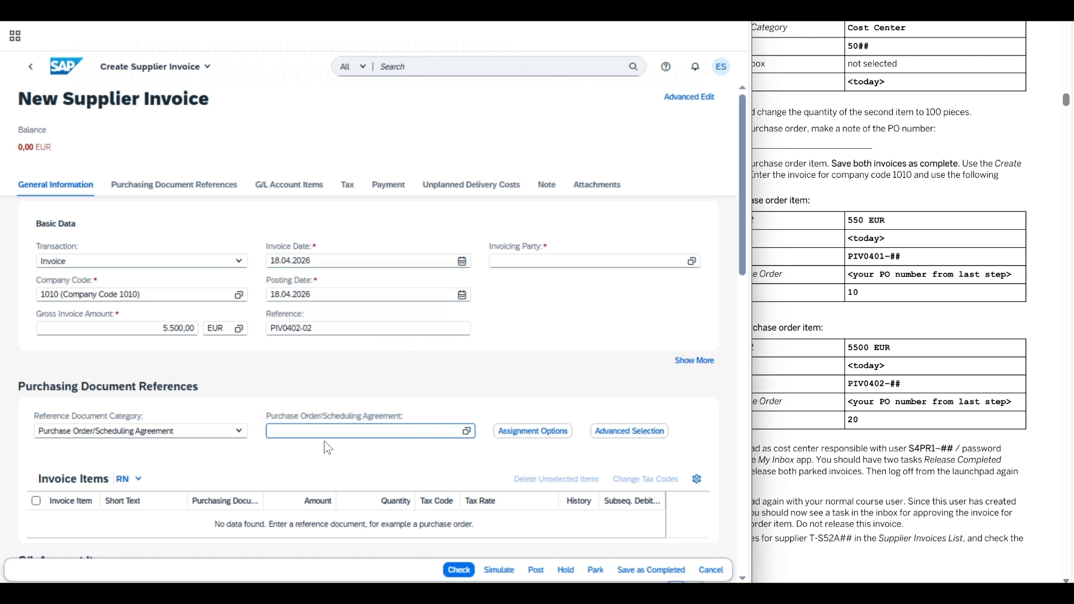
text(4500000715)
click(306, 468)
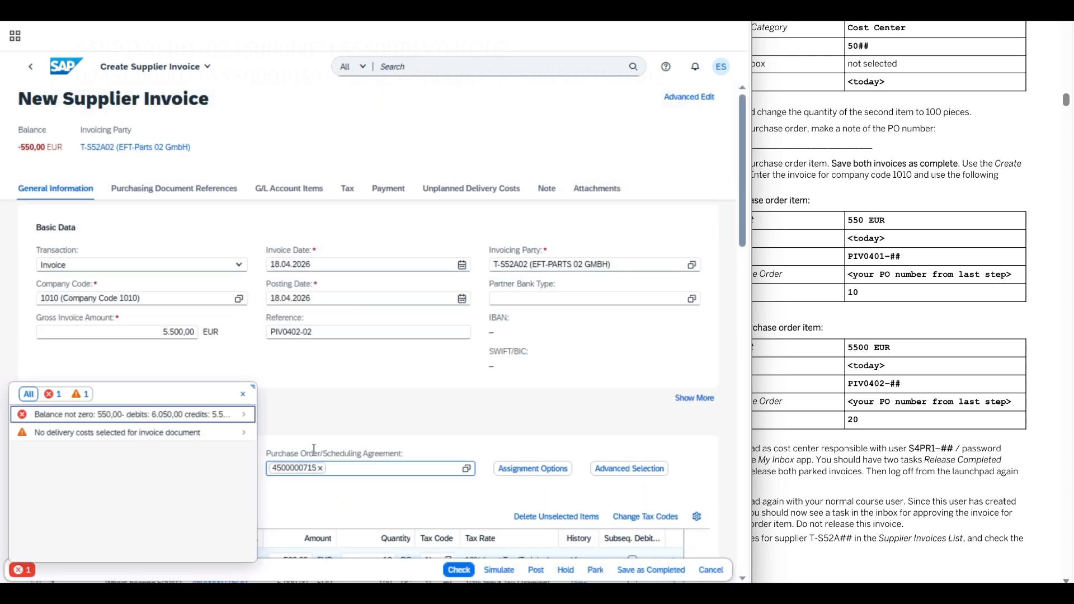
- Exclude PO item 10, check and save the invoice as completed, declining another invoice
click(243, 393)
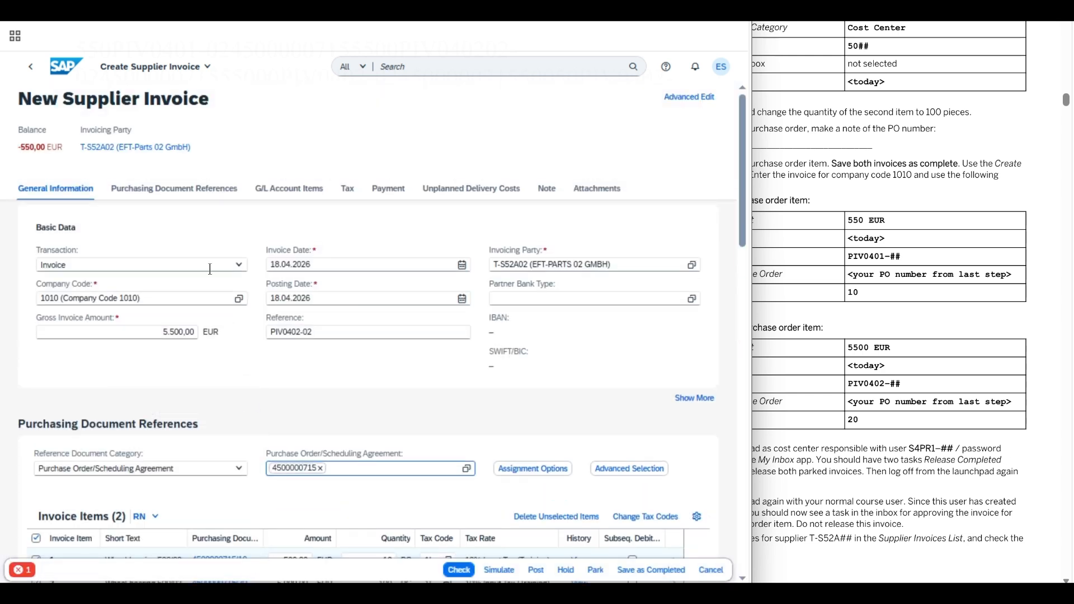
click(190, 193)
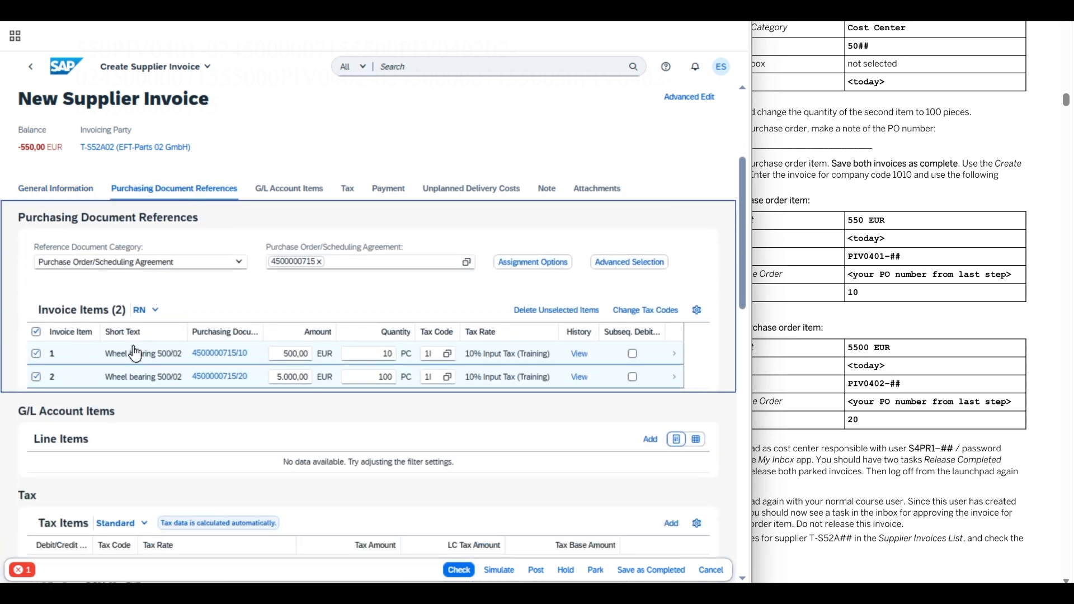
click(36, 354)
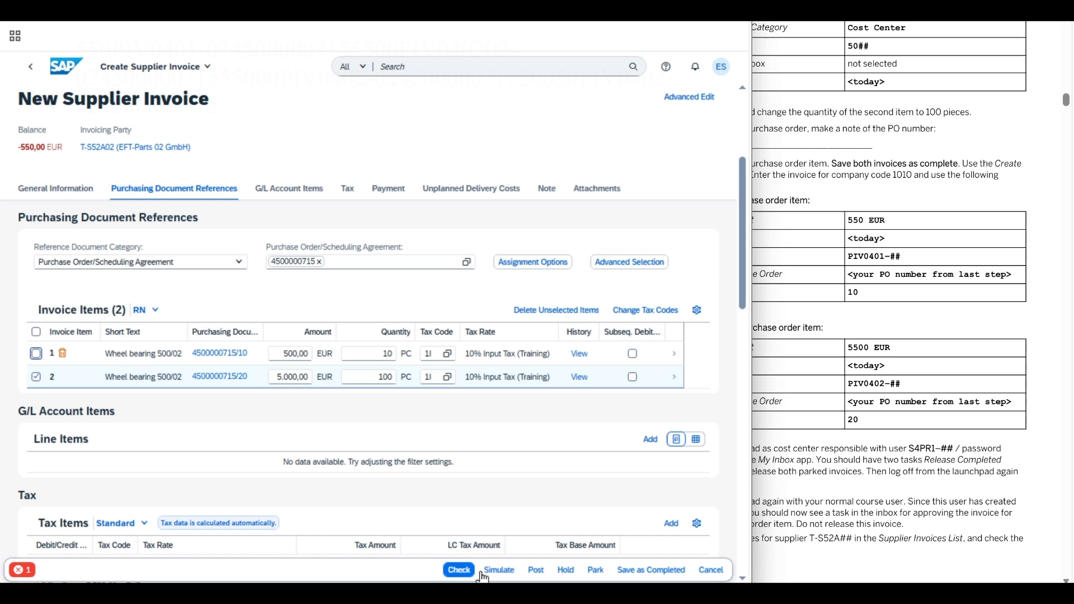
click(459, 570)
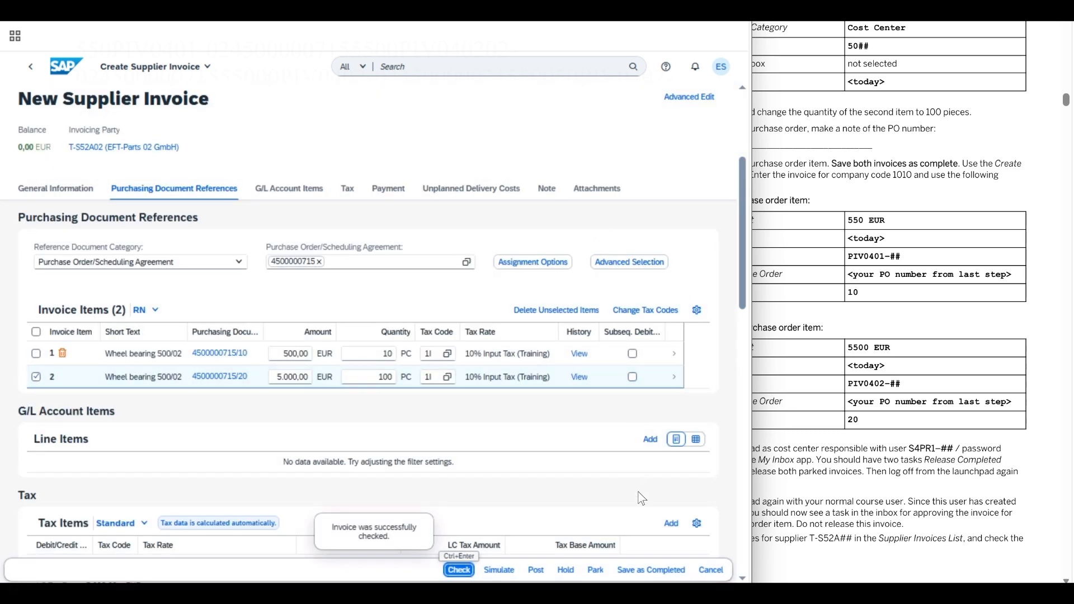
click(651, 571)
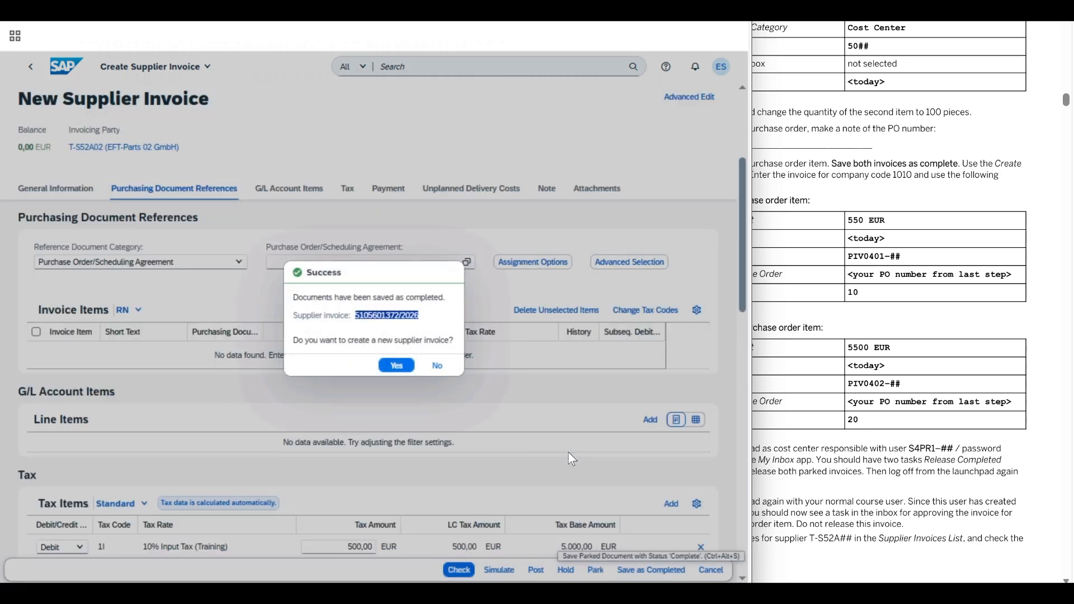
click(440, 370)
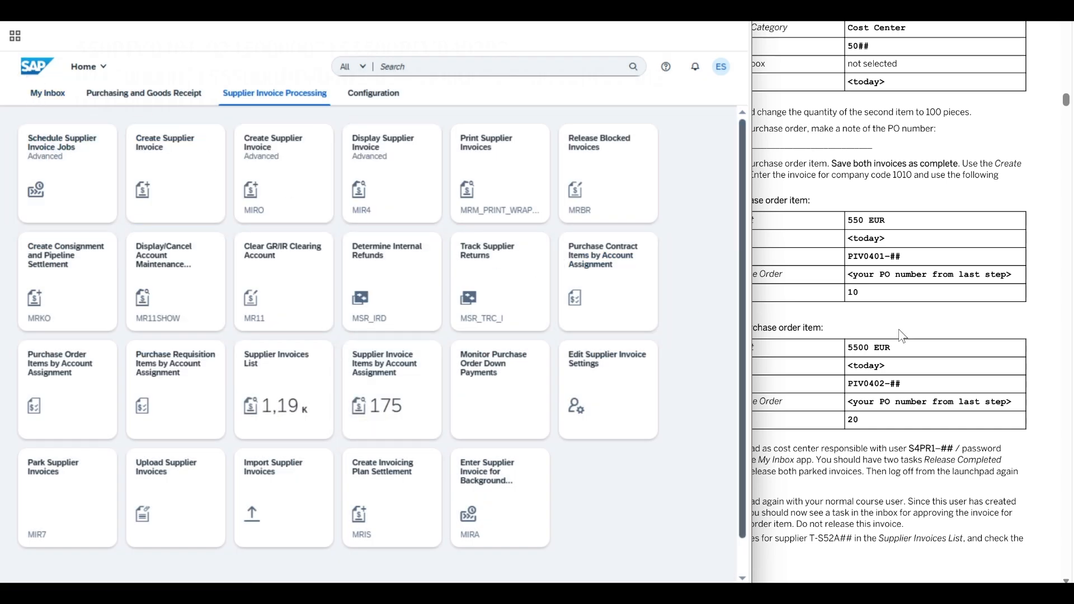
- Log off the launchpad and mark step 5 in the exercise instructions
click(48, 92)
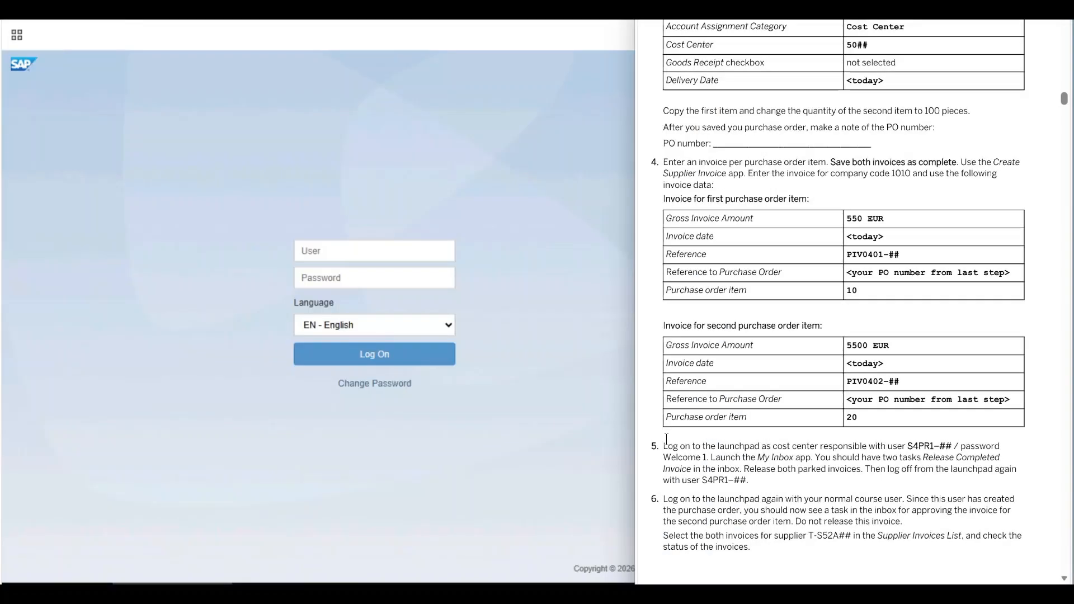
drag(661, 448, 721, 480)
- Log on with the cost-center user's user name and password
click(439, 161)
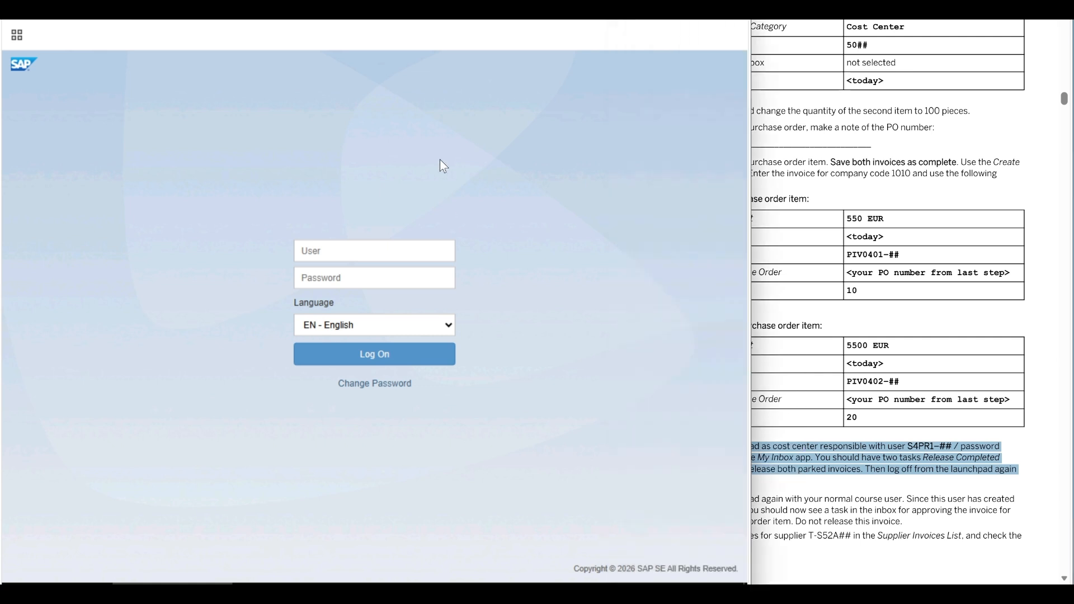
click(316, 254)
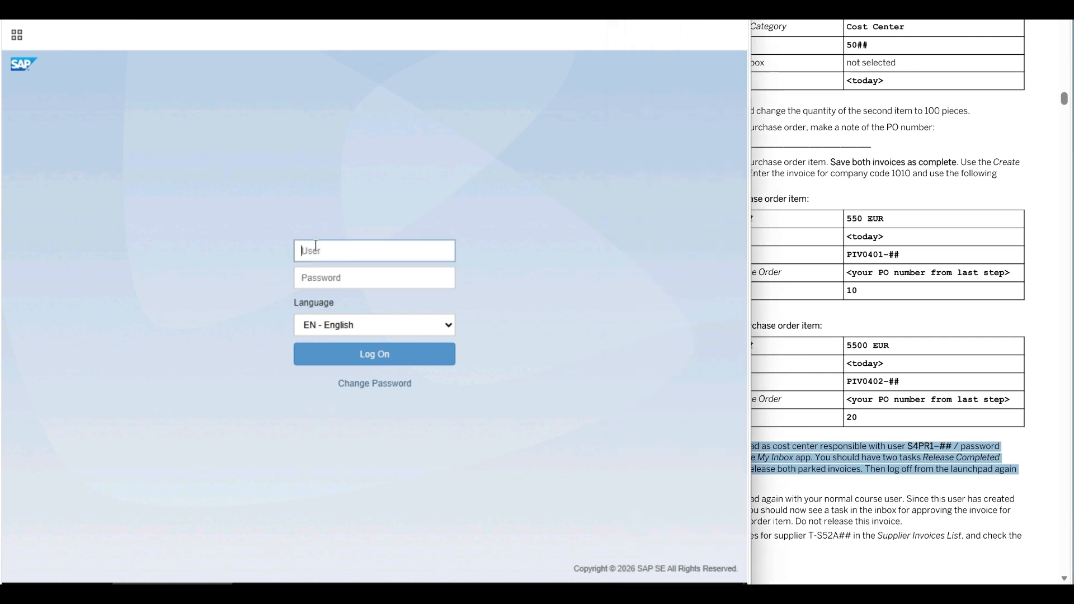
text(S4PR1-02)
key(Tab)
text(W)
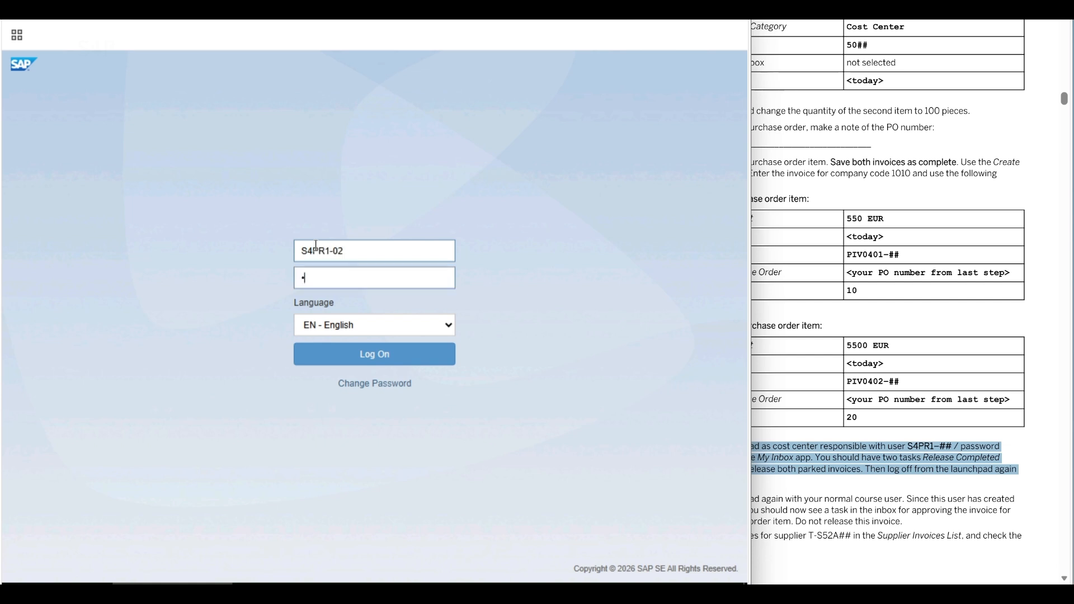
text(elcome)
key(Return)
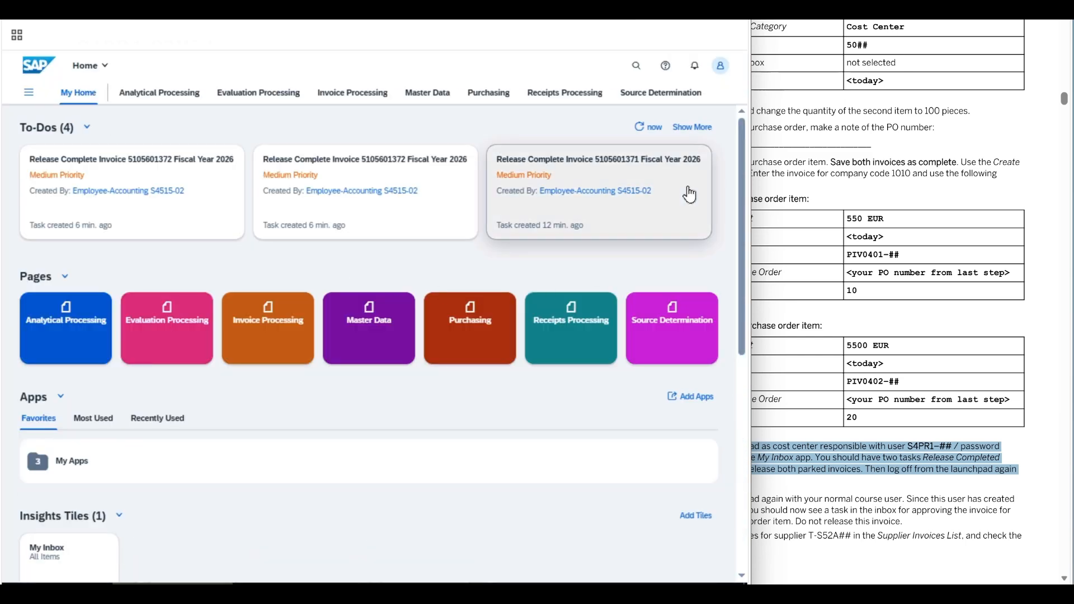
- From notifications, open the first Release Complete Invoice to-do (5.500,00 EUR, PIV0402-02) in My Inbox
click(695, 66)
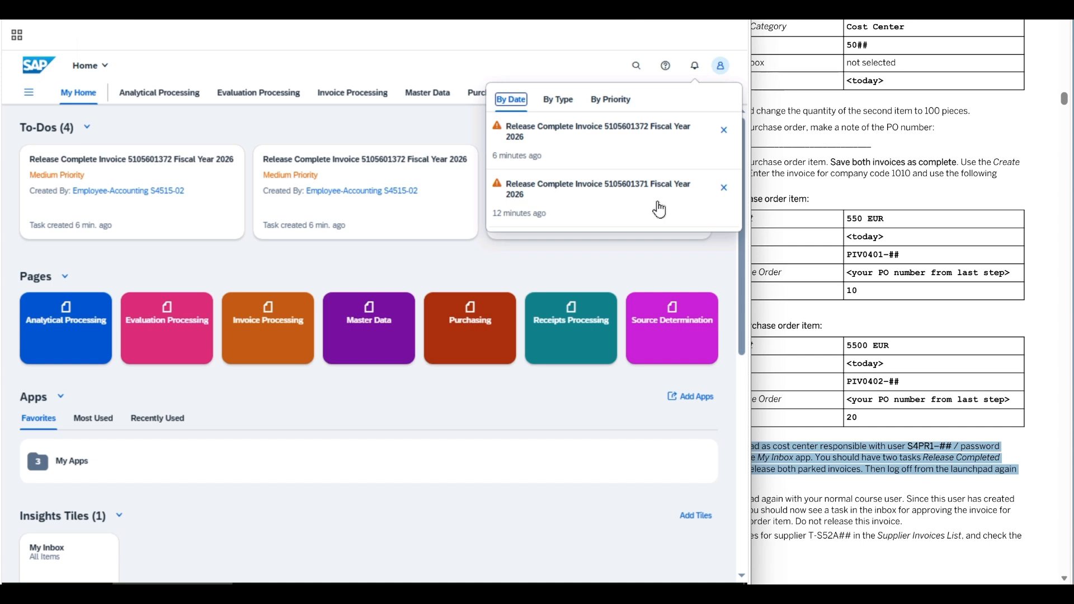
click(172, 223)
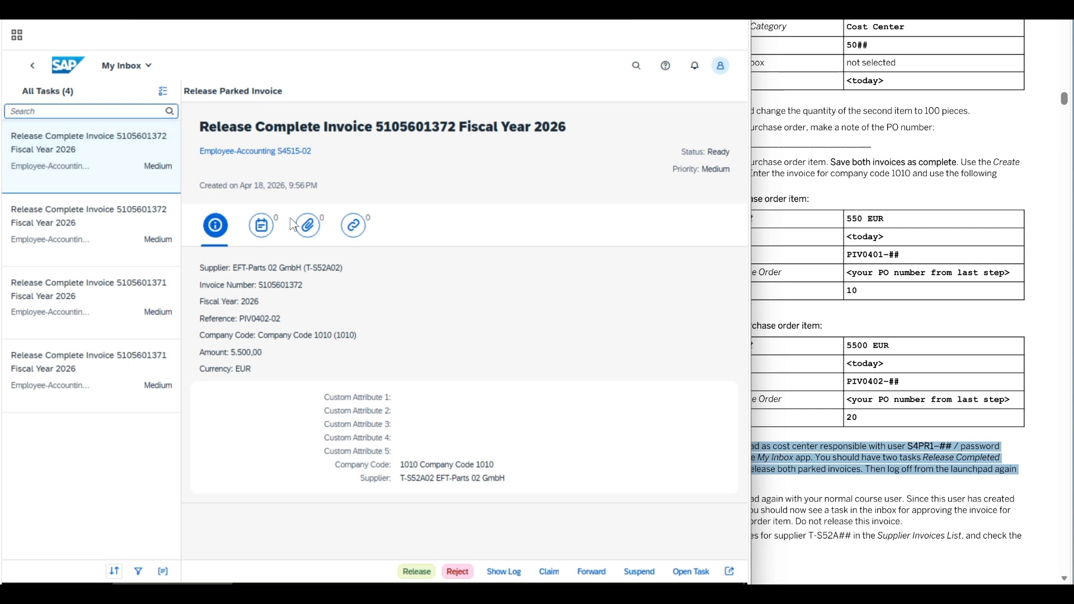
- Release and submit the 5.500,00 EUR invoice task, retrying once and dismissing the error
click(418, 570)
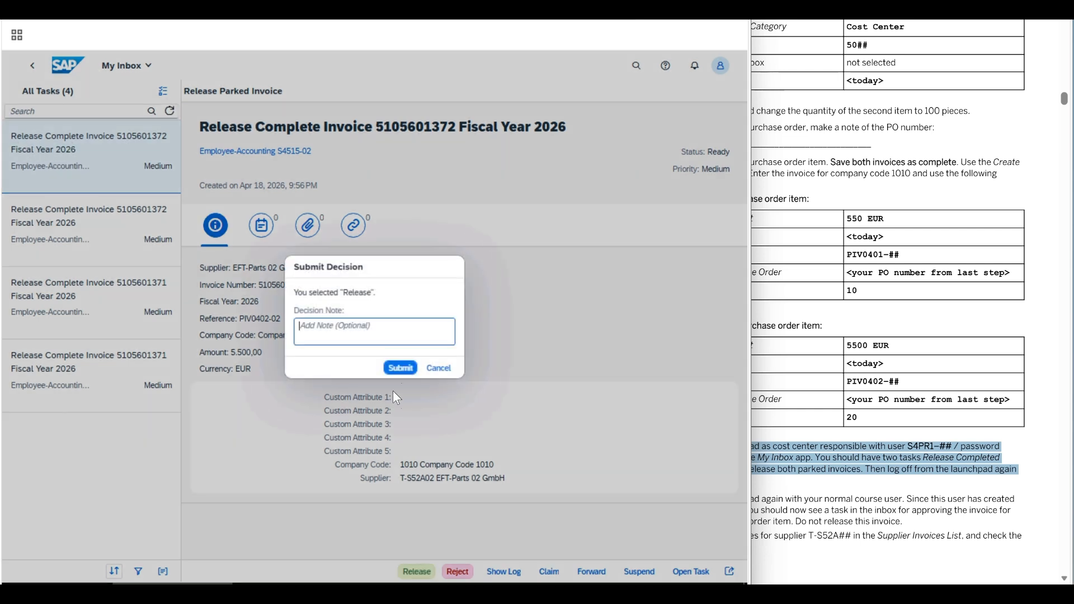
click(399, 368)
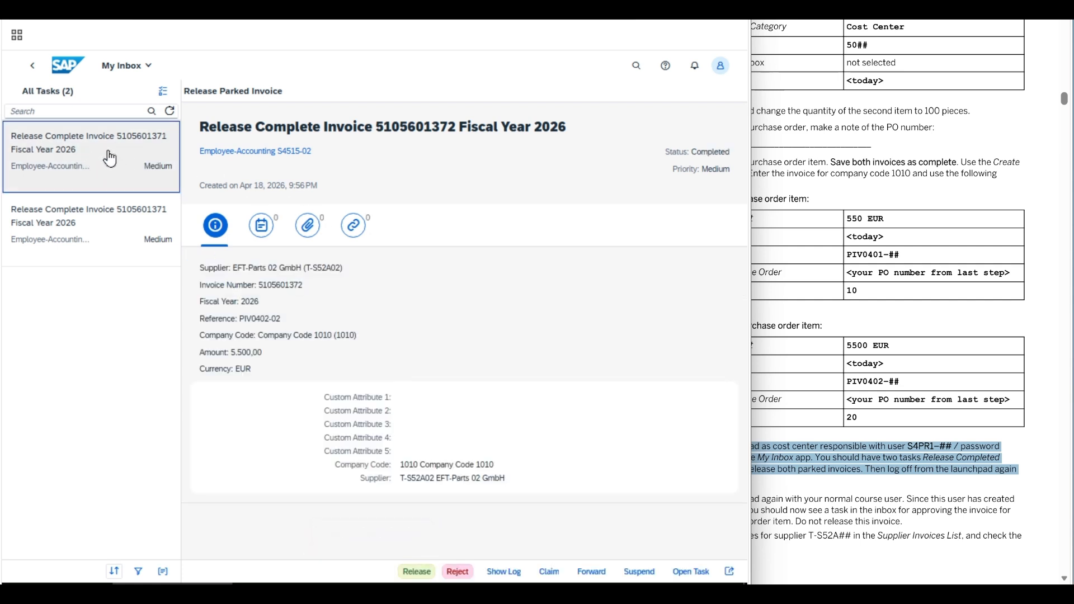
click(415, 572)
click(401, 368)
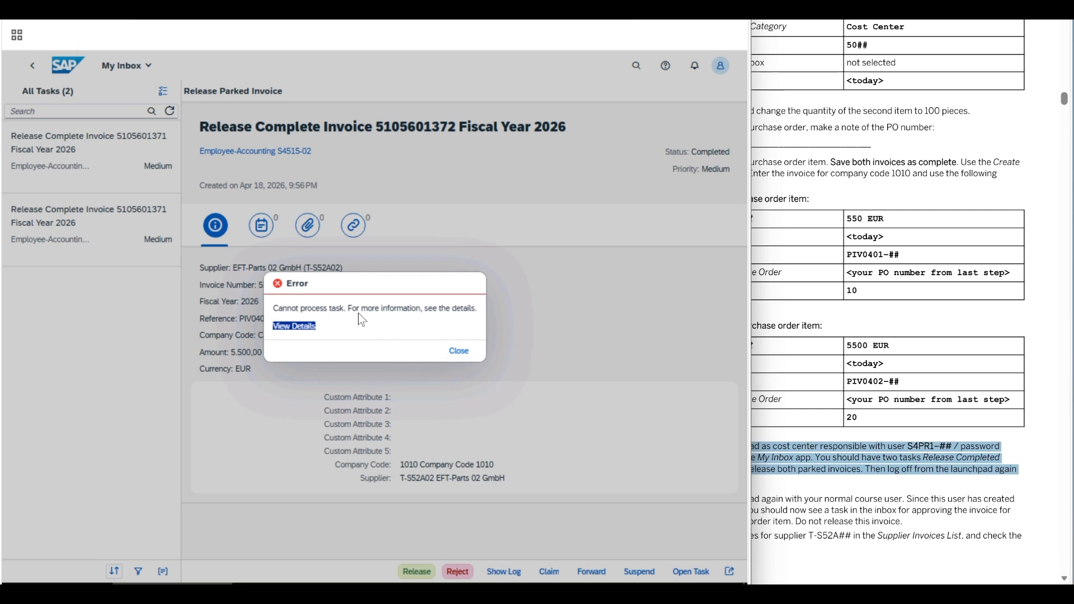
click(458, 351)
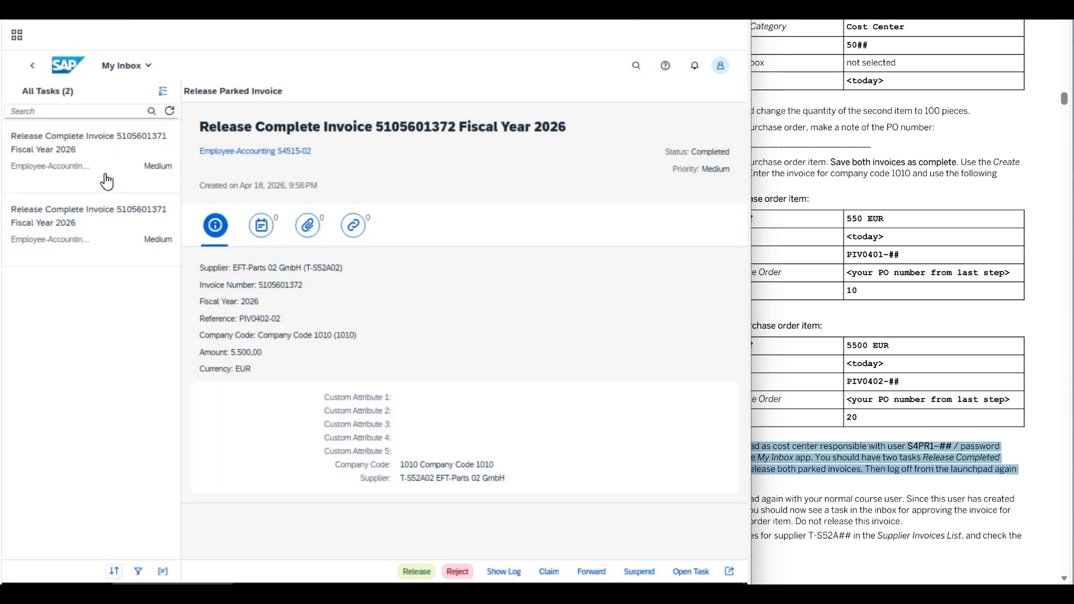
- Release and submit the remaining 550,00 EUR invoice task, then return to the home page
click(84, 165)
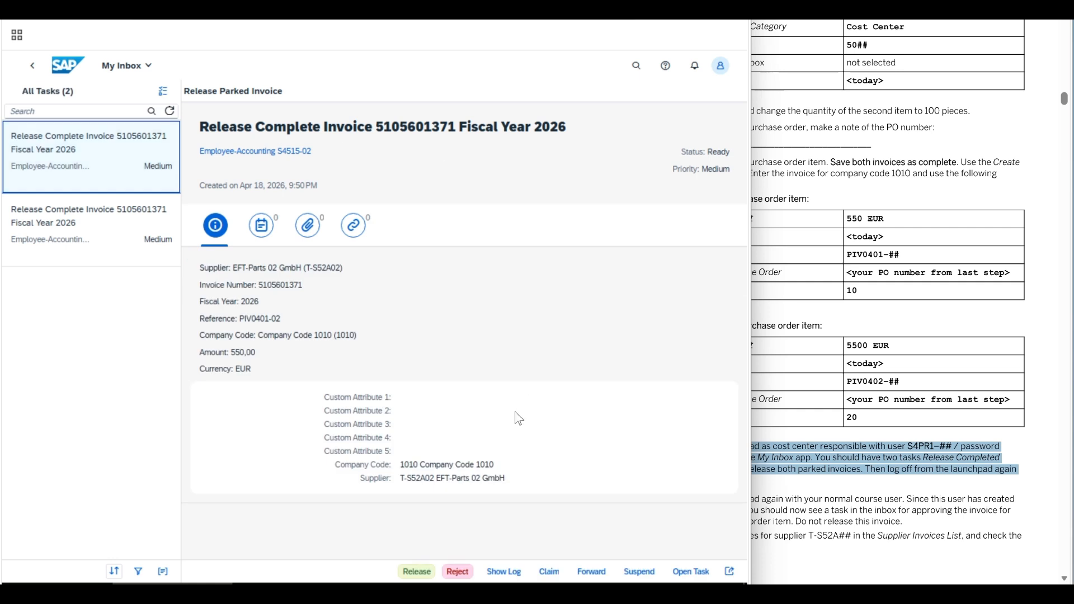
click(420, 566)
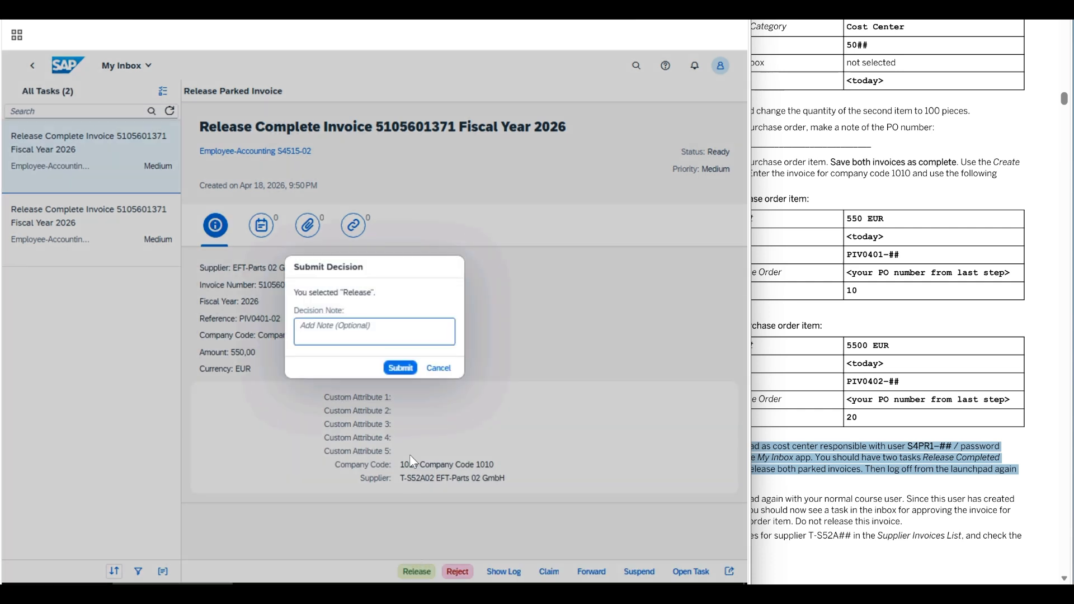
click(400, 367)
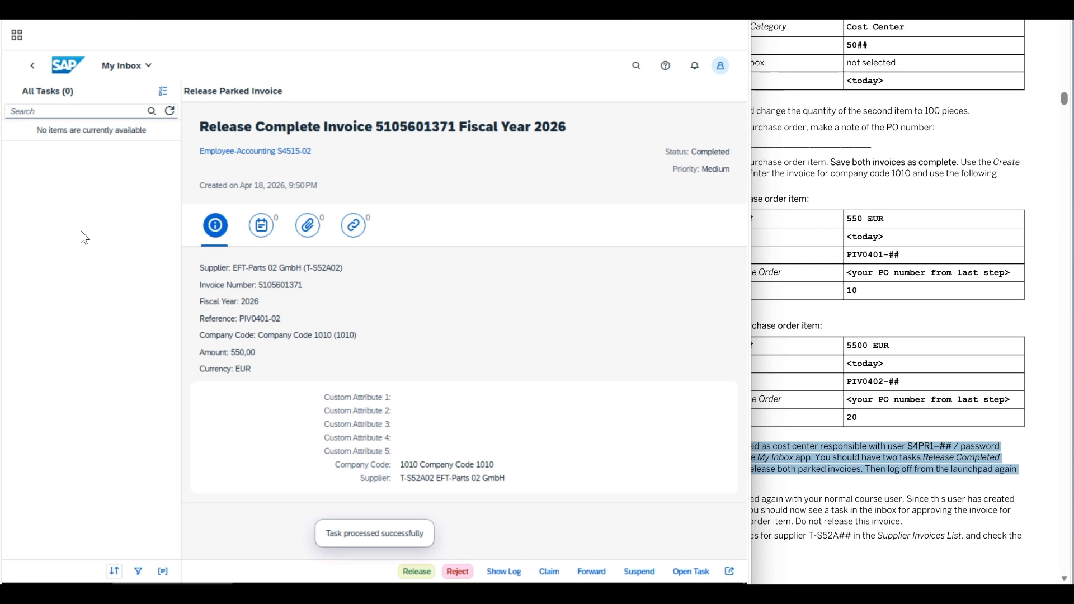
click(70, 70)
- Check step 6 of the instructions and start the S4HANA T41 Fiori Launchpad from the Start menu
click(843, 418)
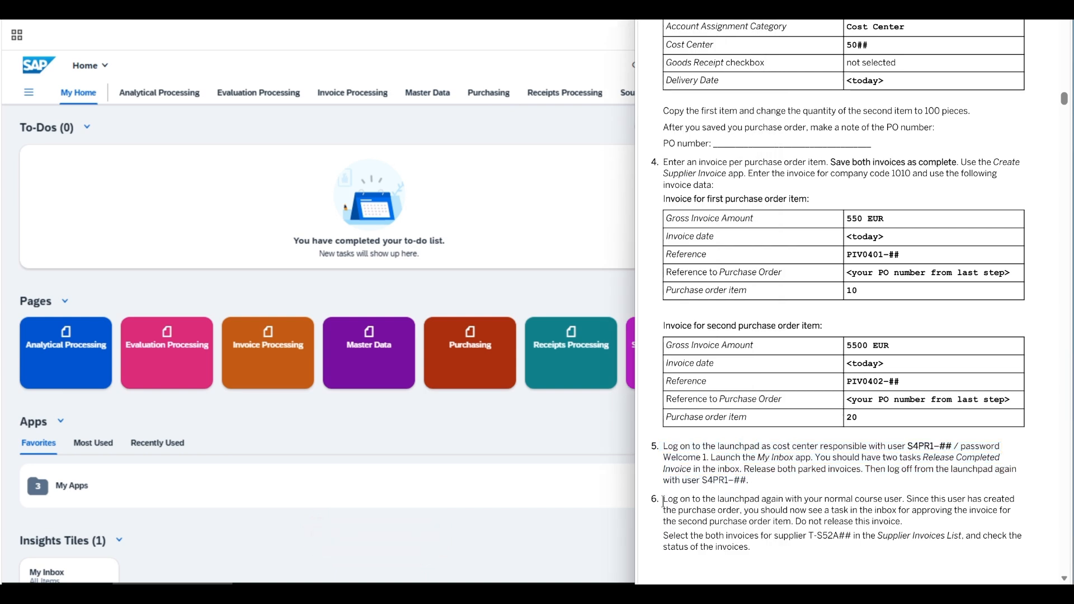
drag(663, 501, 911, 502)
click(512, 199)
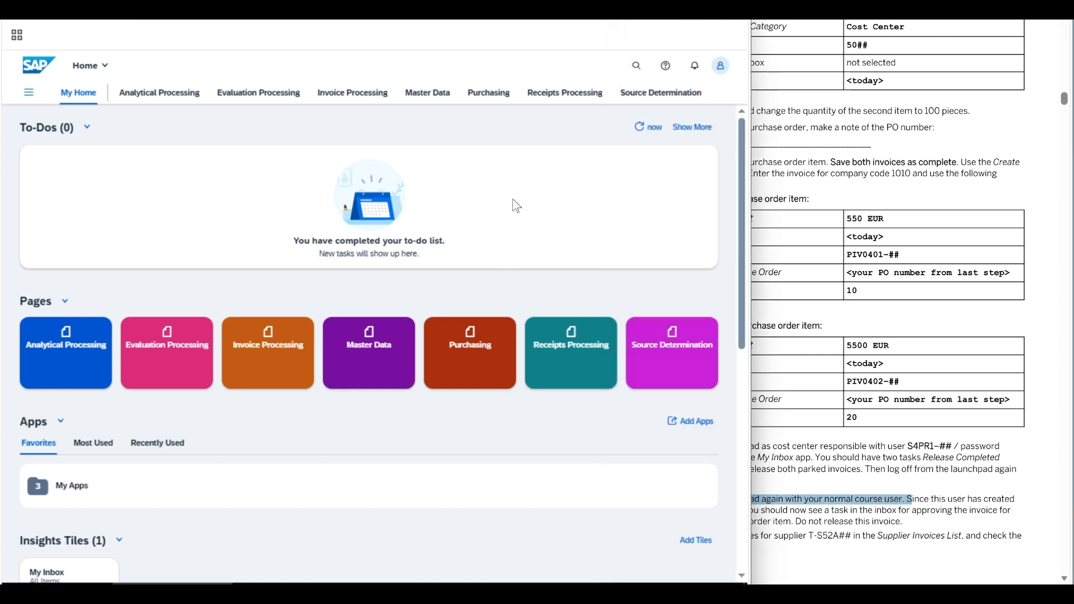
click(684, 32)
click(21, 575)
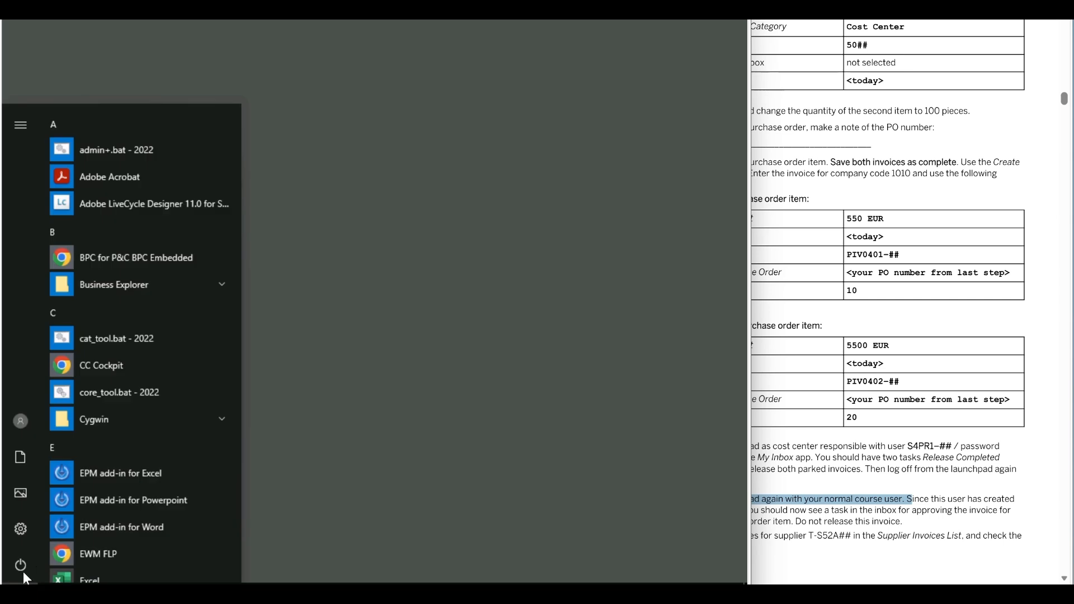
scroll(116, 471, down, 10)
click(152, 356)
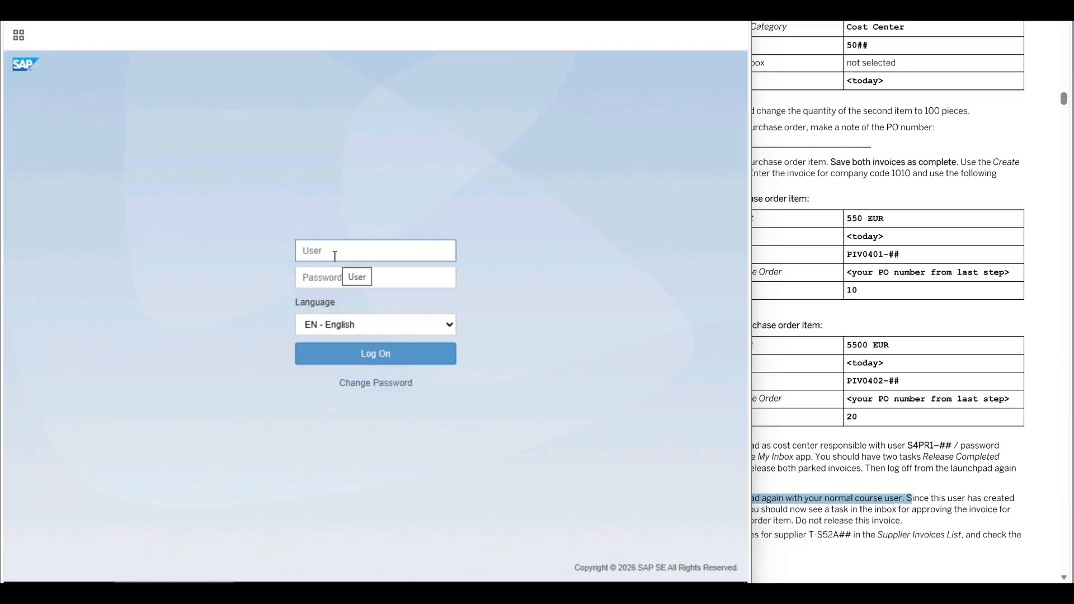
- Log on with the course user name and password, then bring the exercise instructions forward
click(335, 256)
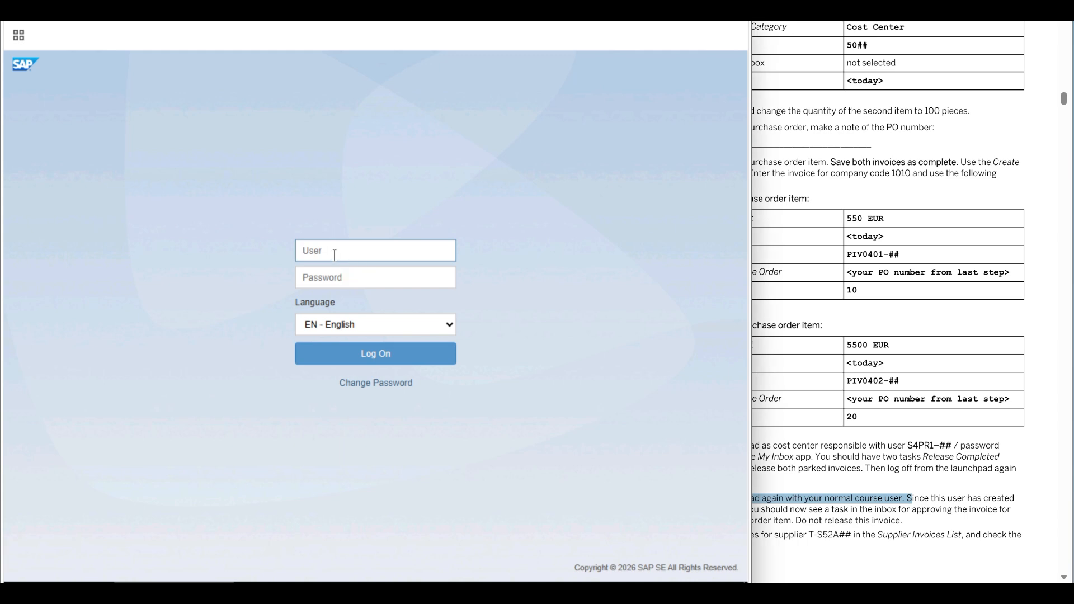
text(S4515-02)
key(Tab)
text(*****)
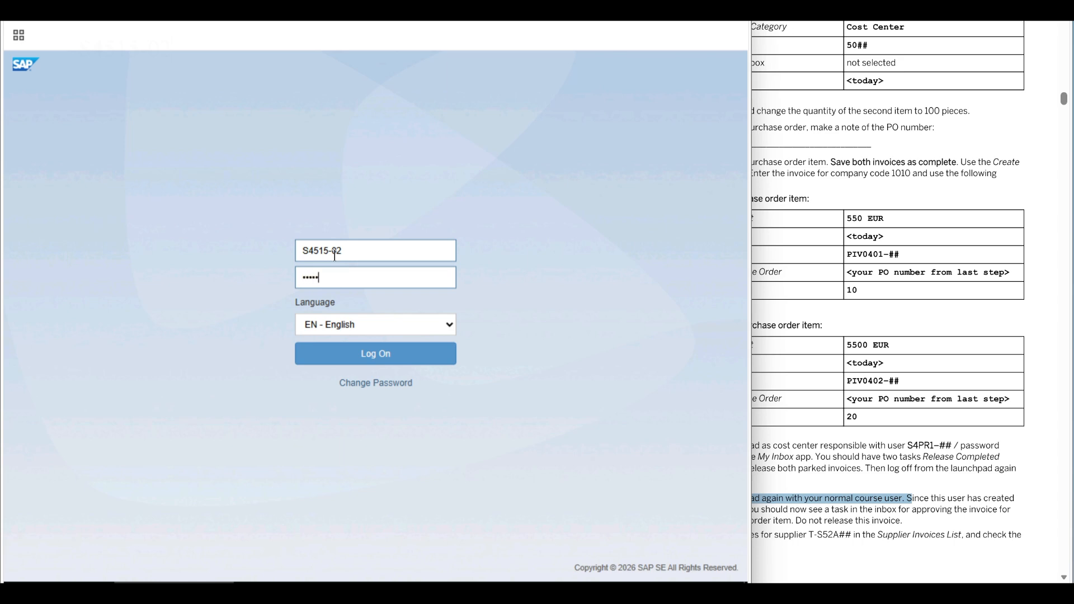
text(***)
key(Return)
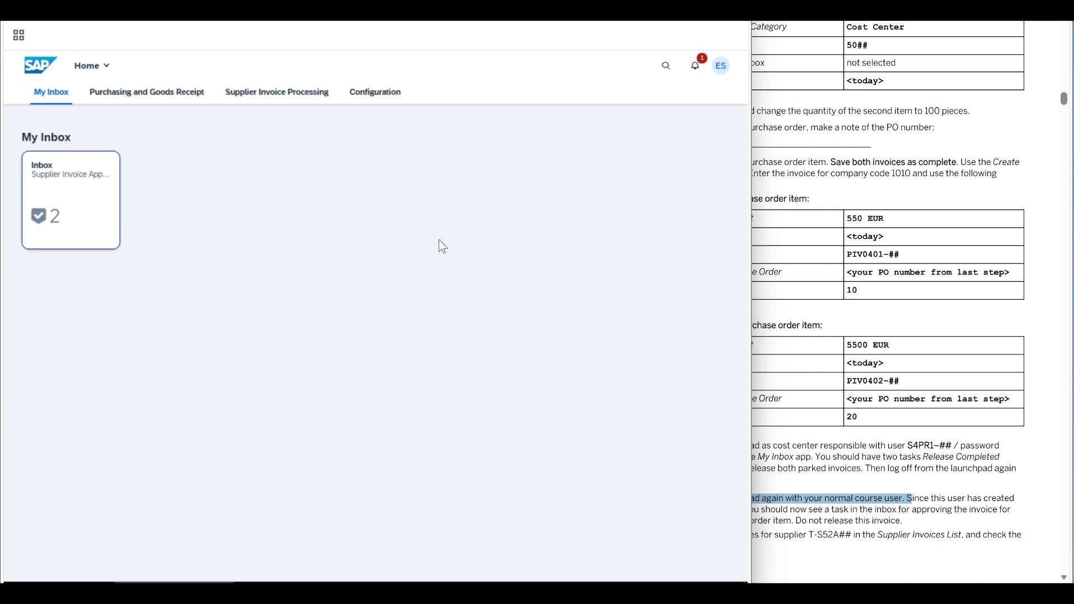
click(883, 408)
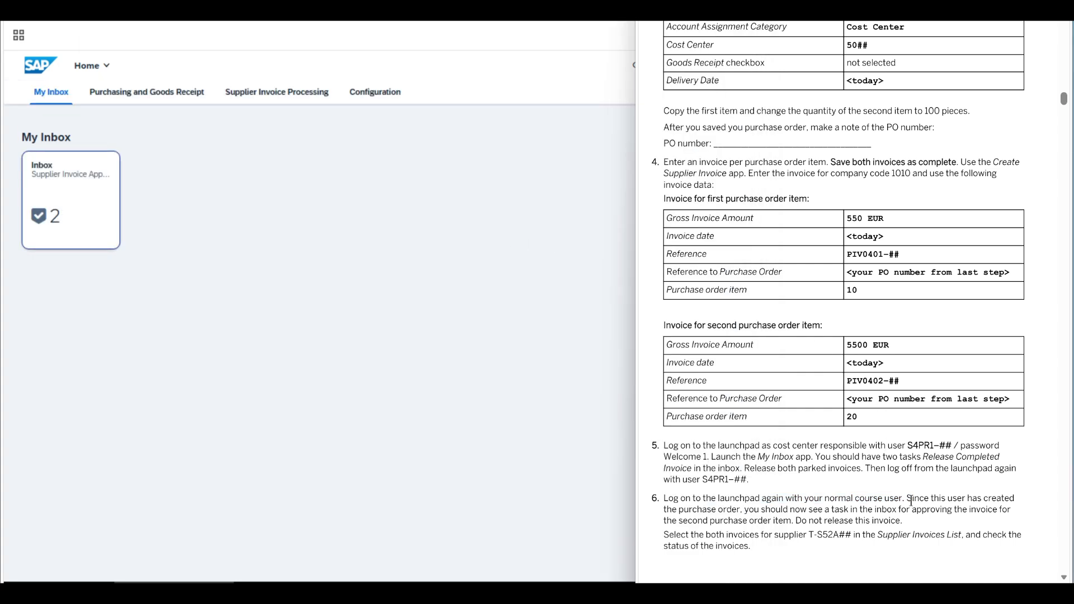
mouse_move(906, 500)
mouse_down()
mouse_move(963, 499)
mouse_move(686, 510)
mouse_move(901, 522)
mouse_move(1004, 511)
mouse_move(666, 521)
mouse_move(904, 521)
mouse_up()
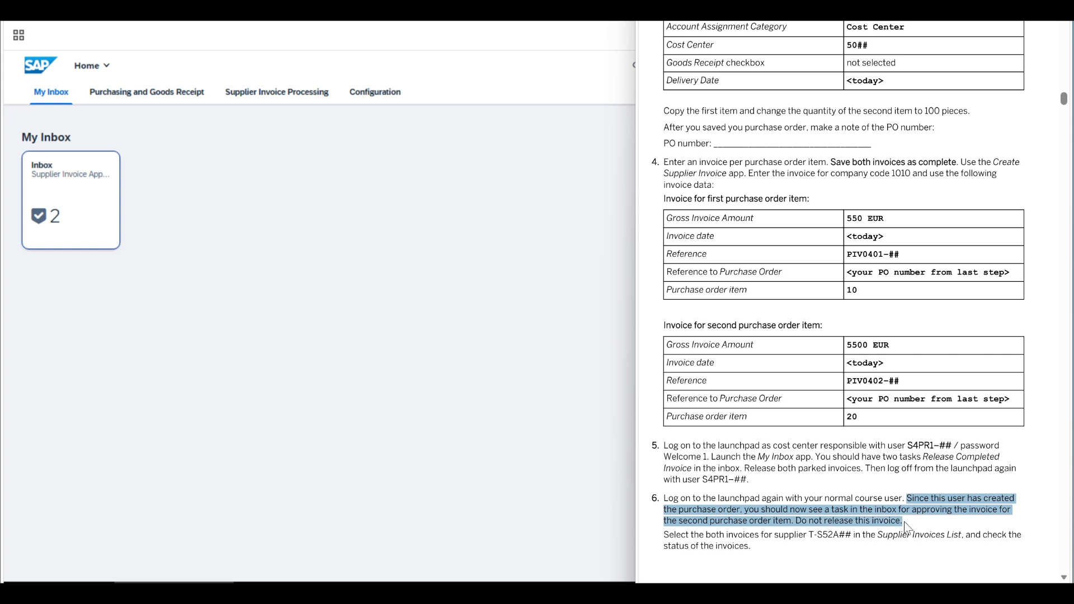
click(768, 509)
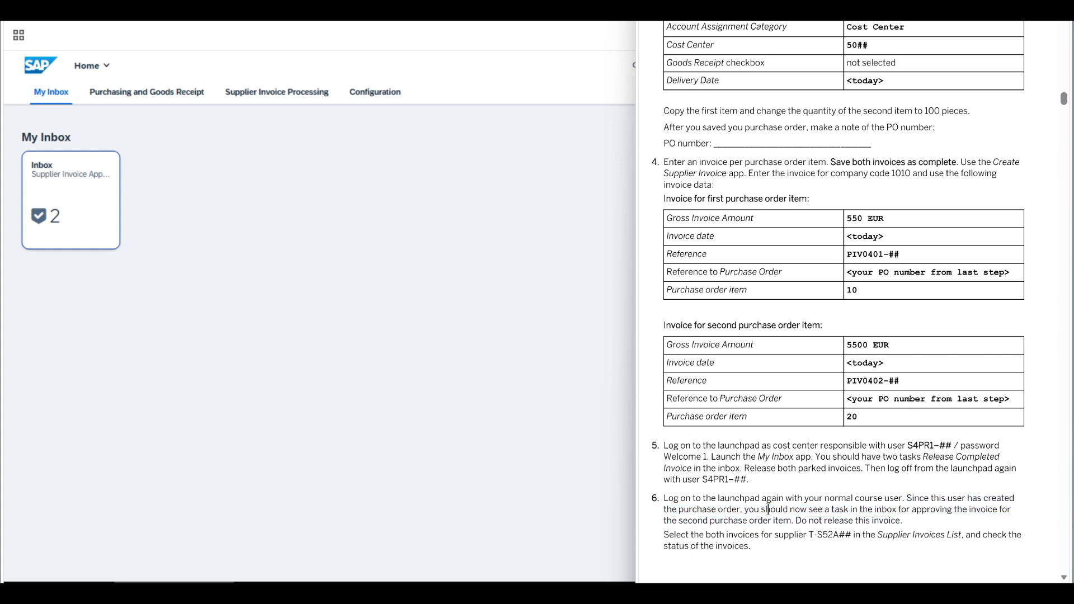
click(372, 211)
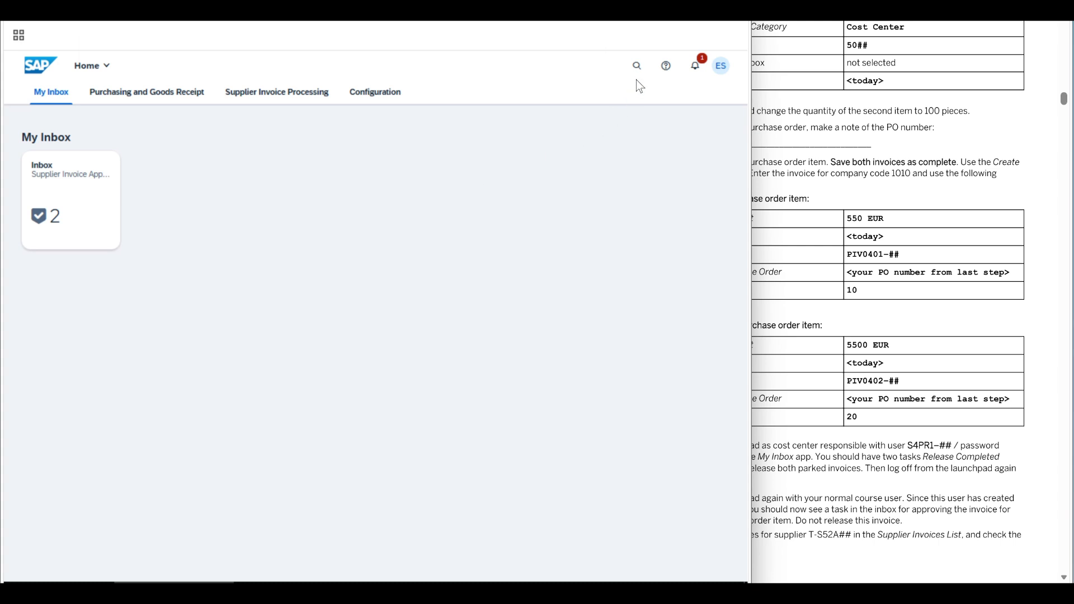
click(696, 68)
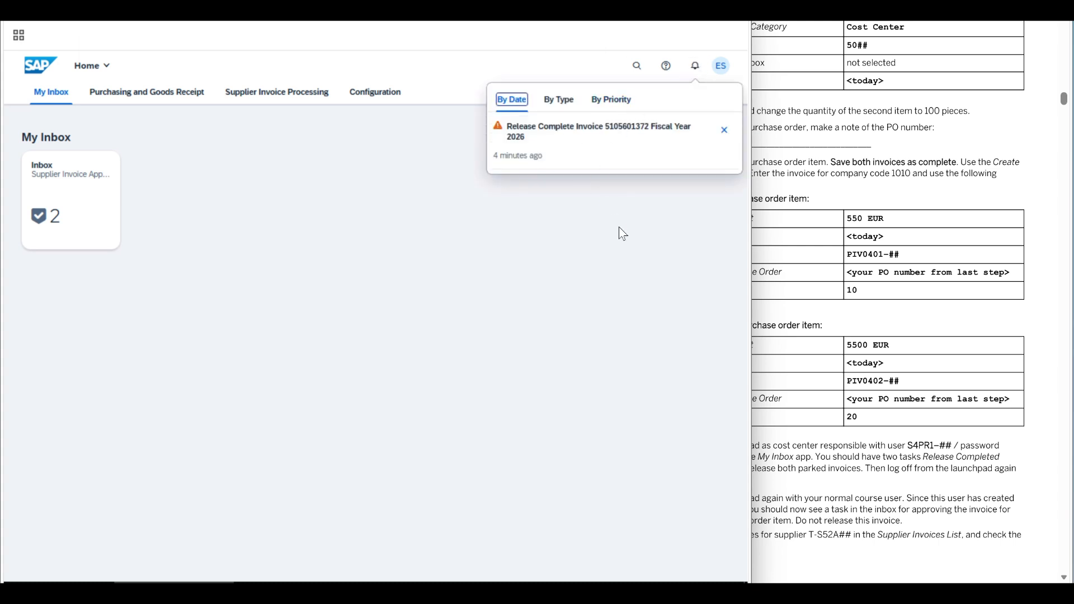
click(829, 437)
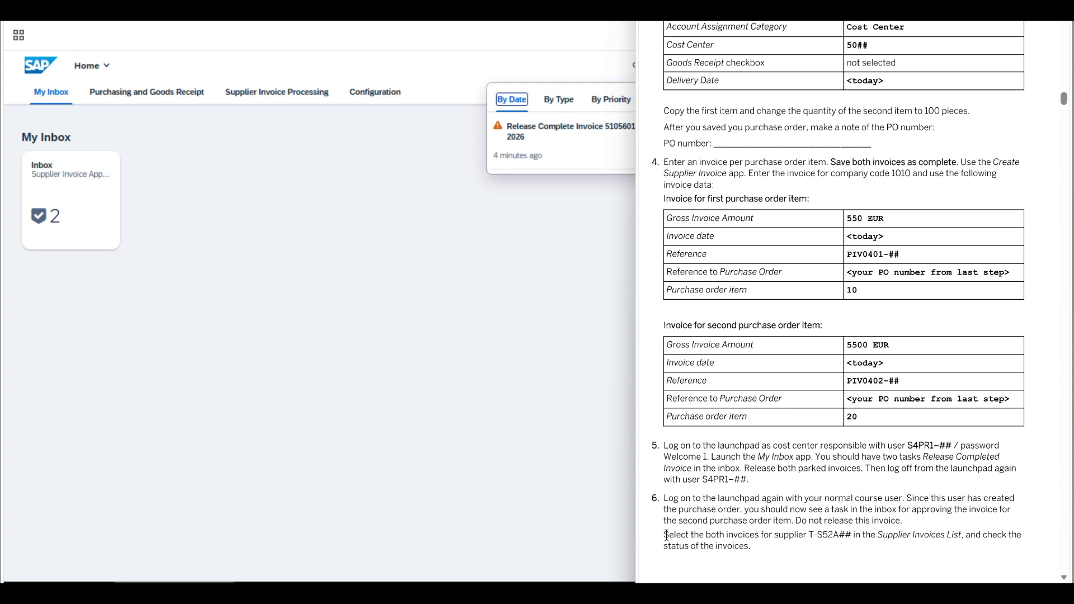
drag(666, 535, 769, 549)
click(246, 128)
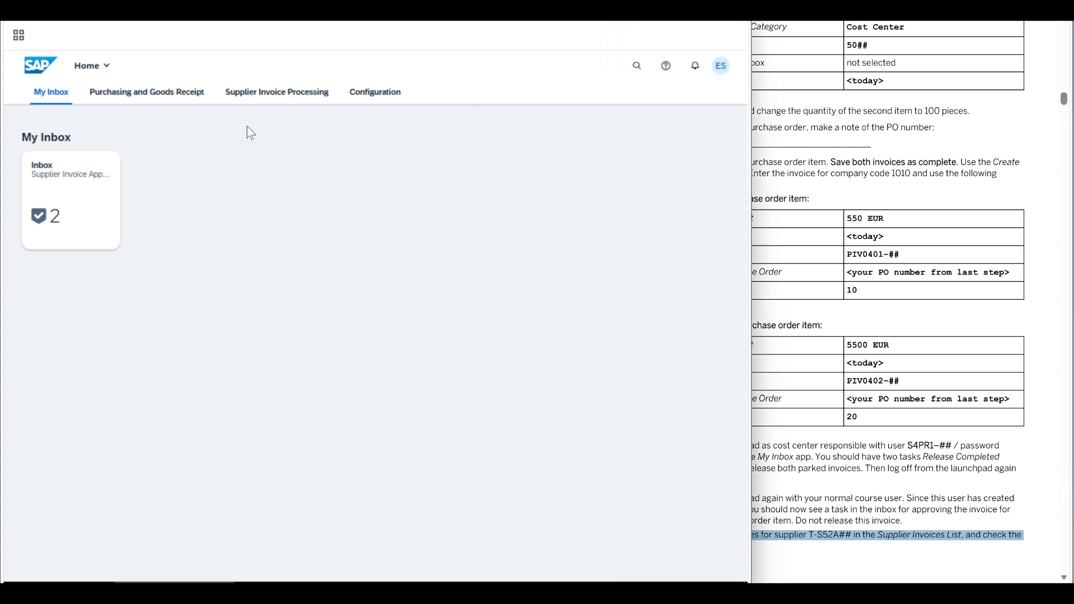
- Open the Supplier Invoices List app and set the Posting Date filter to Today
click(246, 98)
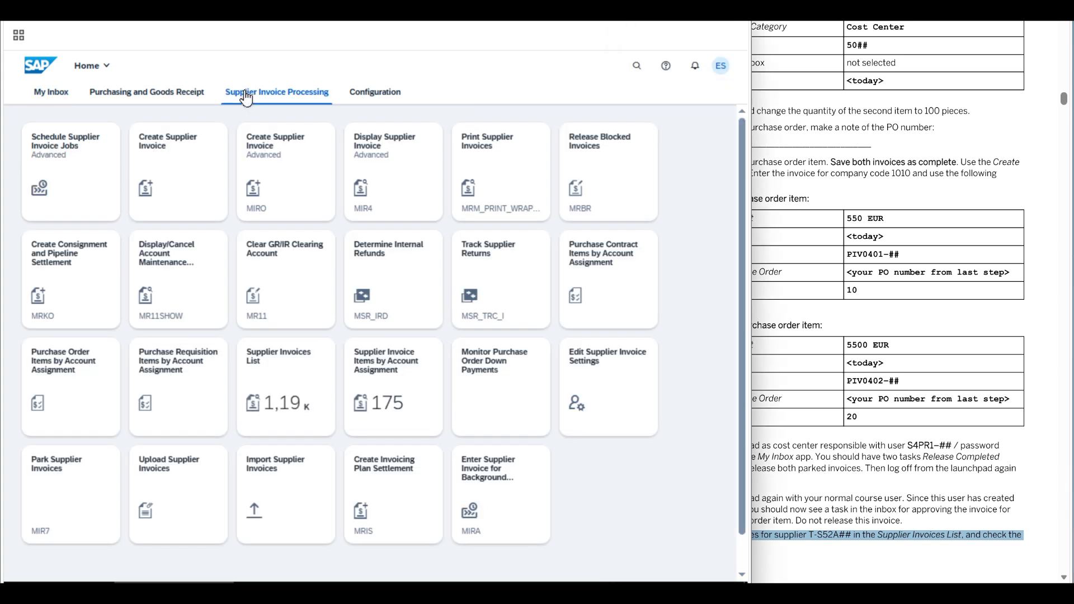
click(283, 387)
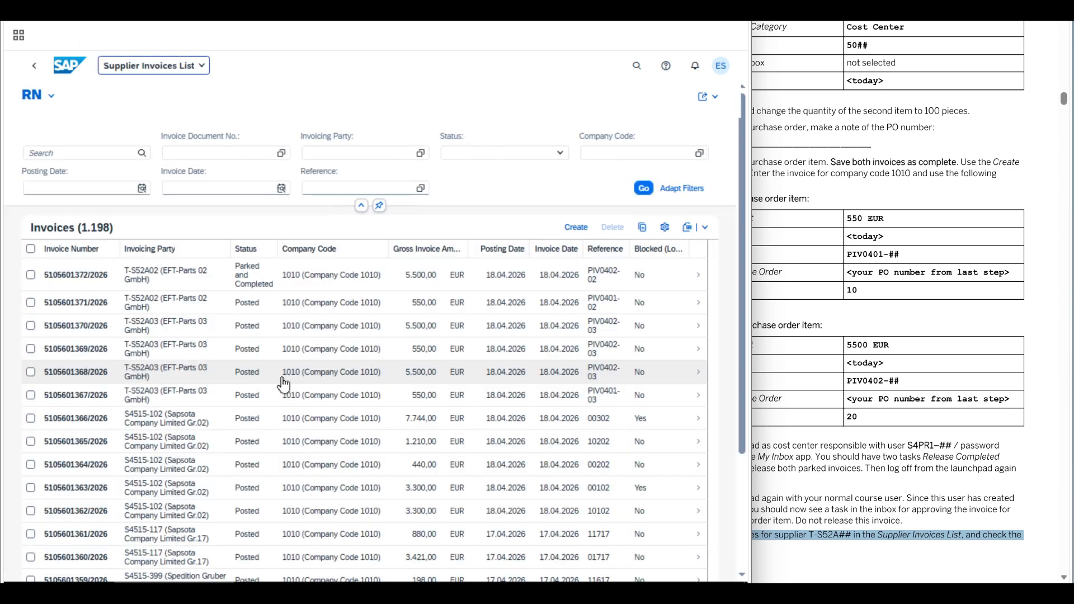
click(142, 189)
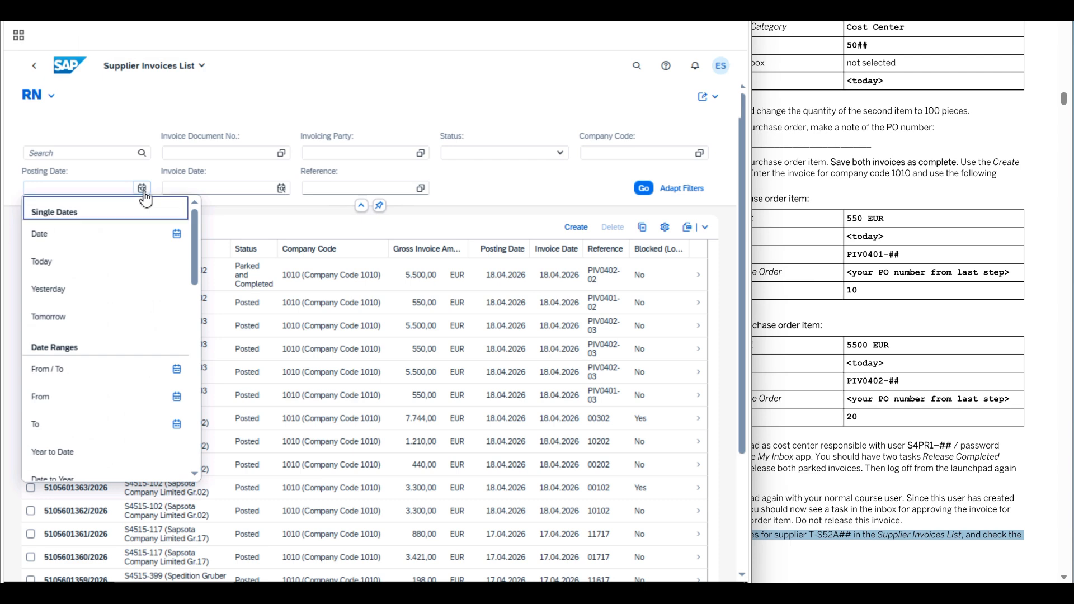
click(42, 261)
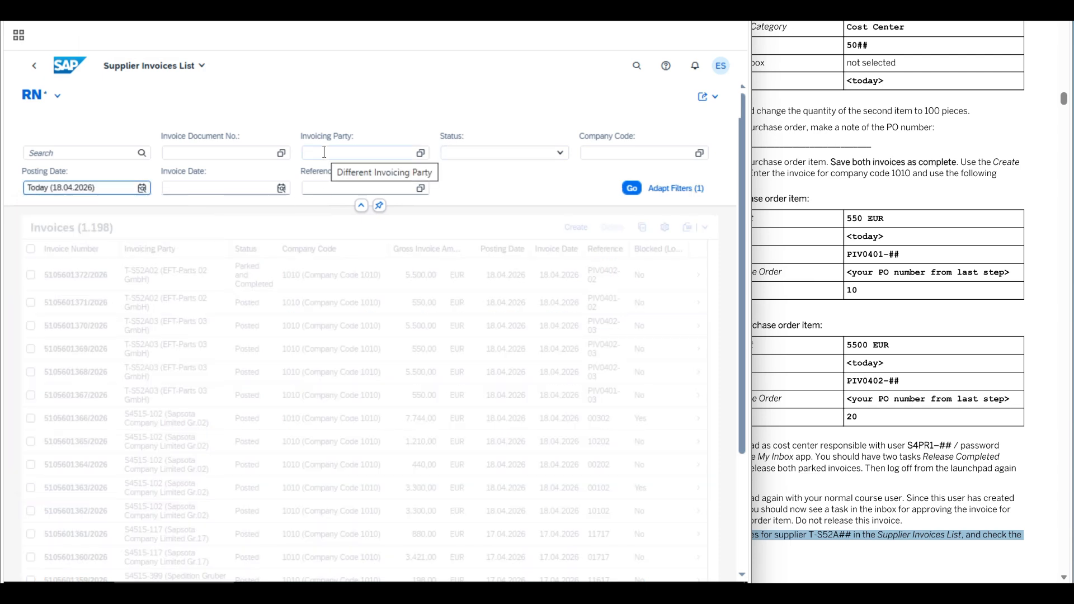
- Filter Invoicing Party to supplier T-S52A02 and run the list
click(350, 156)
text(t6)
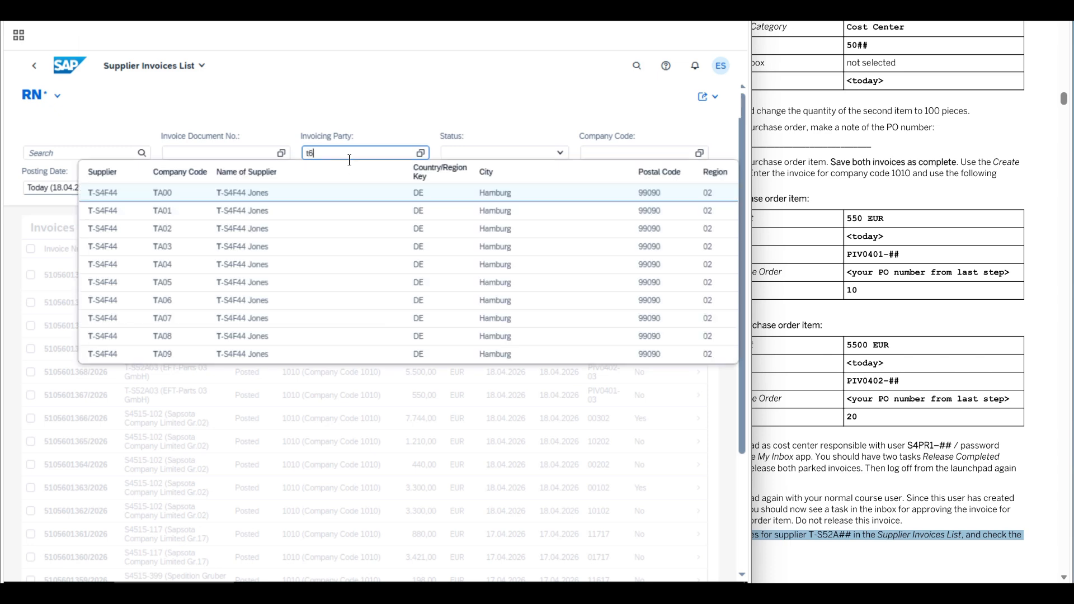
text(s(éaàé)
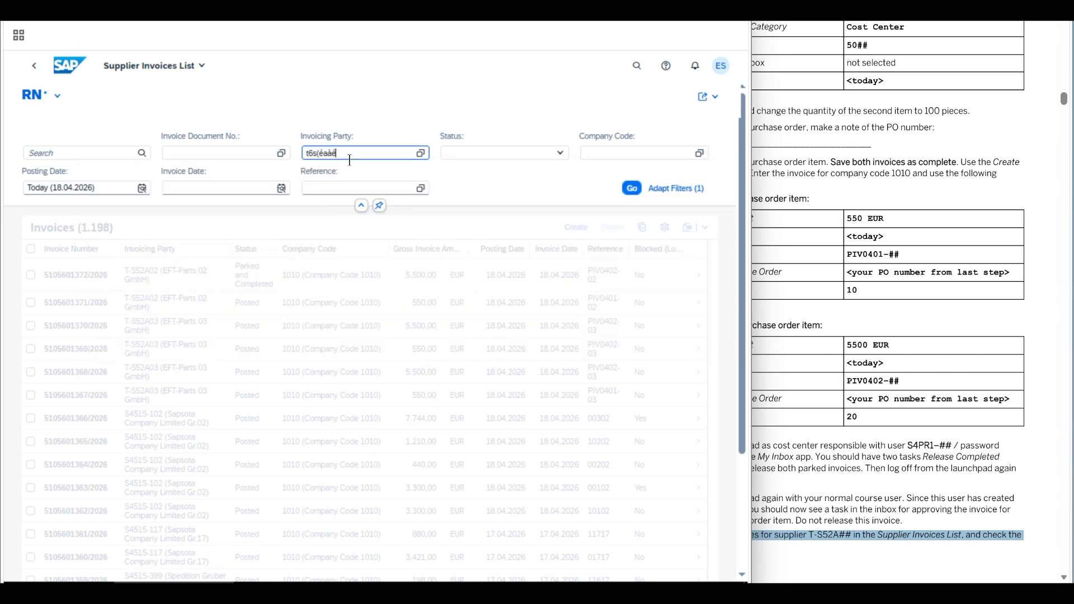
key(BackSpace)
key(BackSpace)
key(BackSpace)
key(BackSpace)
key(BackSpace)
key(BackSpace)
key(BackSpace)
key(BackSpace)
text(T-S)
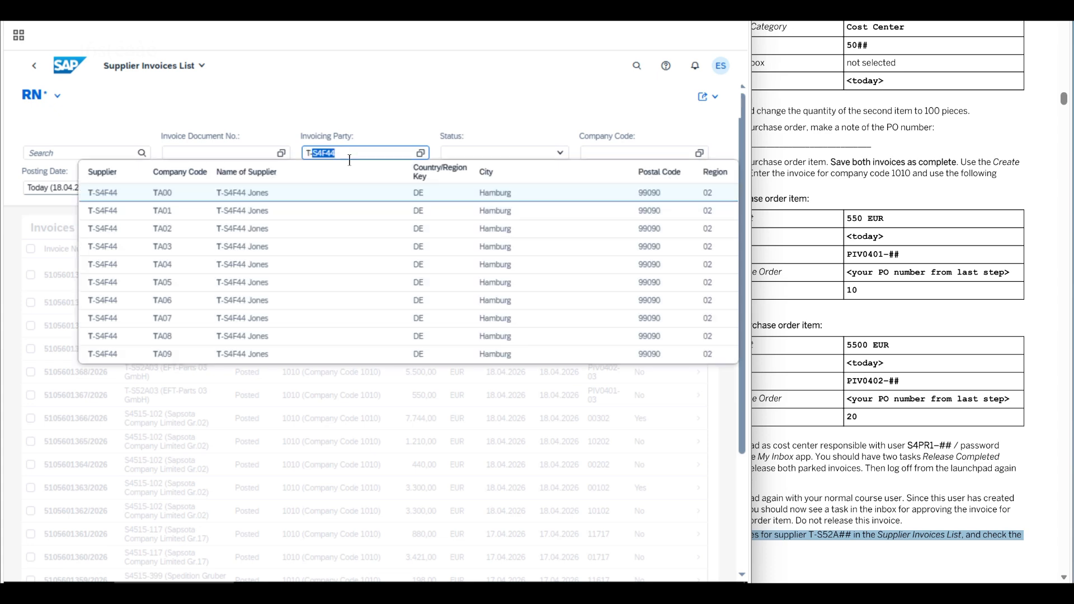
text(52A02)
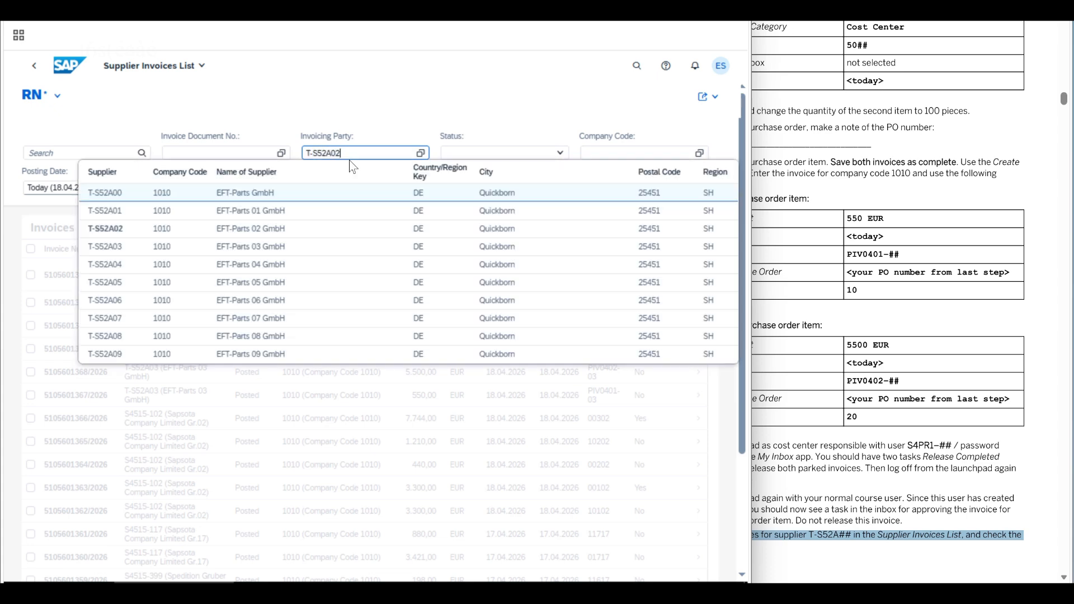
key(Return)
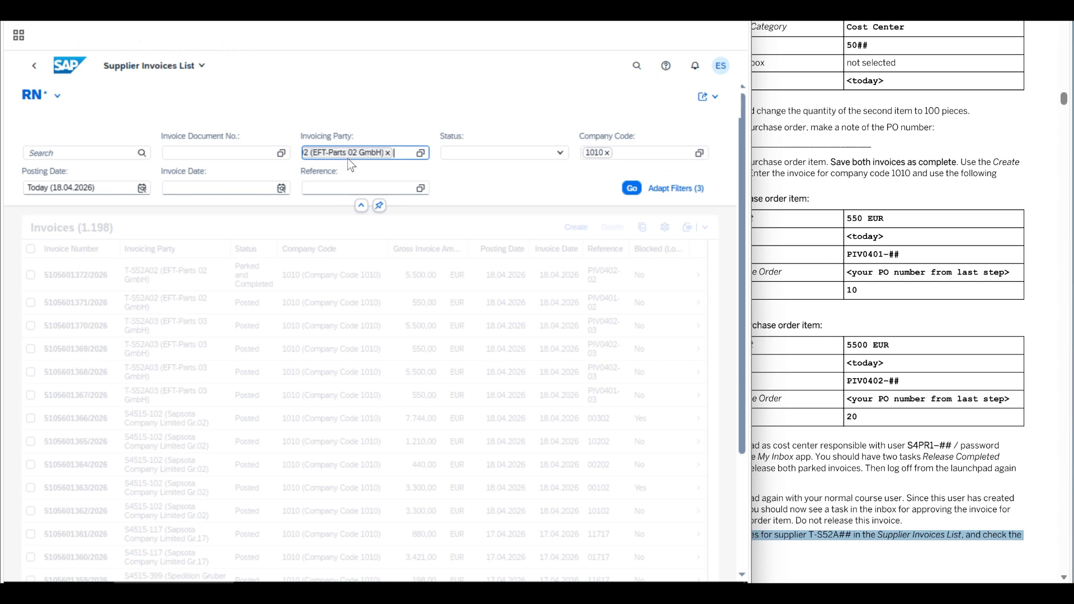
click(634, 189)
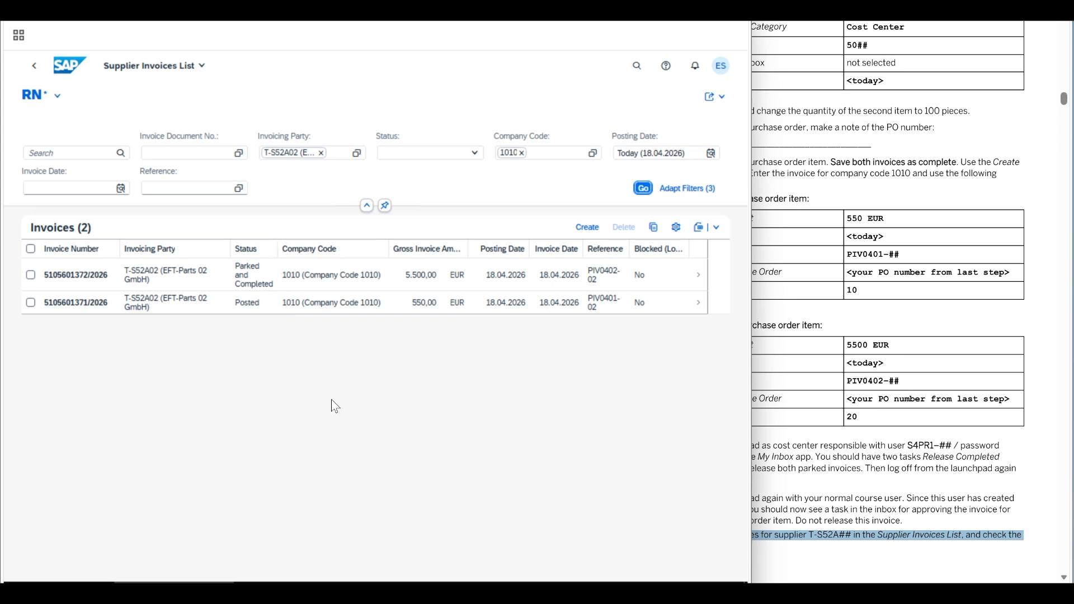
- Review the exercise document, then leave the invoice list for the launchpad home page
click(928, 468)
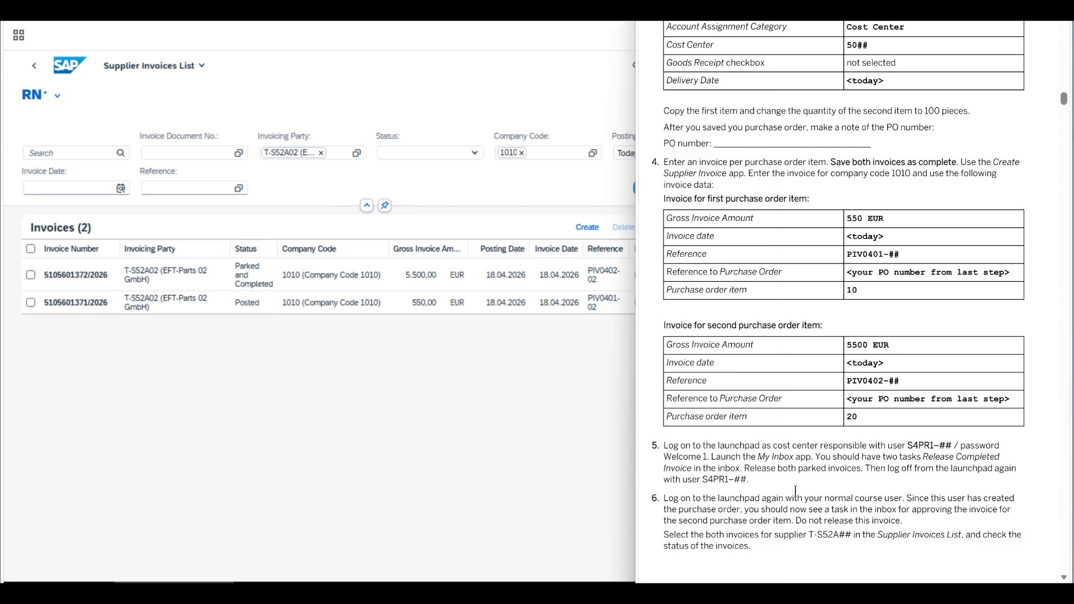
scroll(795, 491, down, 3)
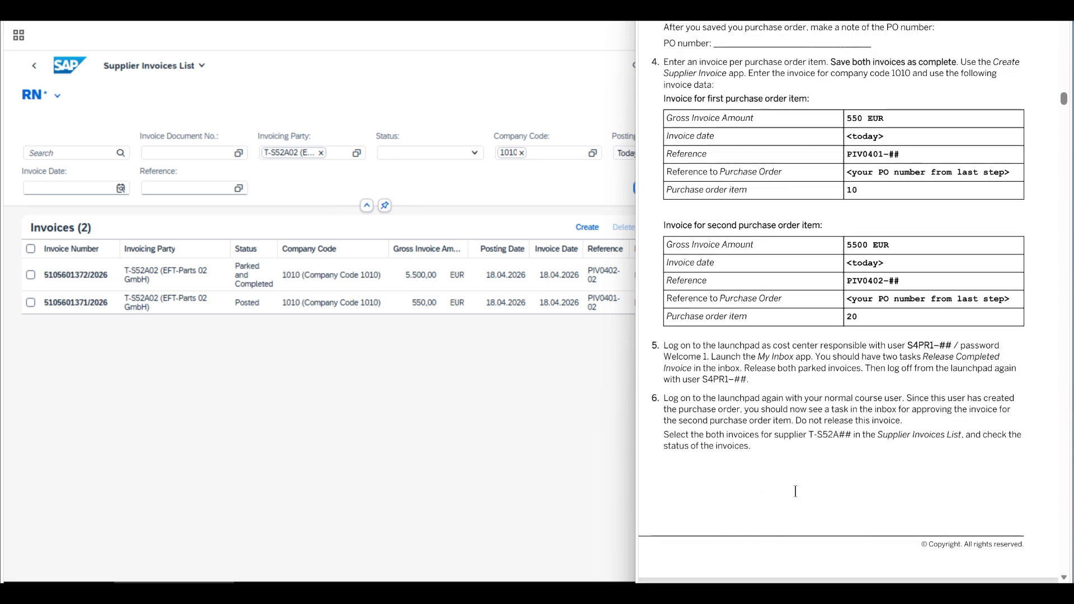
scroll(795, 491, down, 5)
scroll(795, 491, up, 5)
click(453, 449)
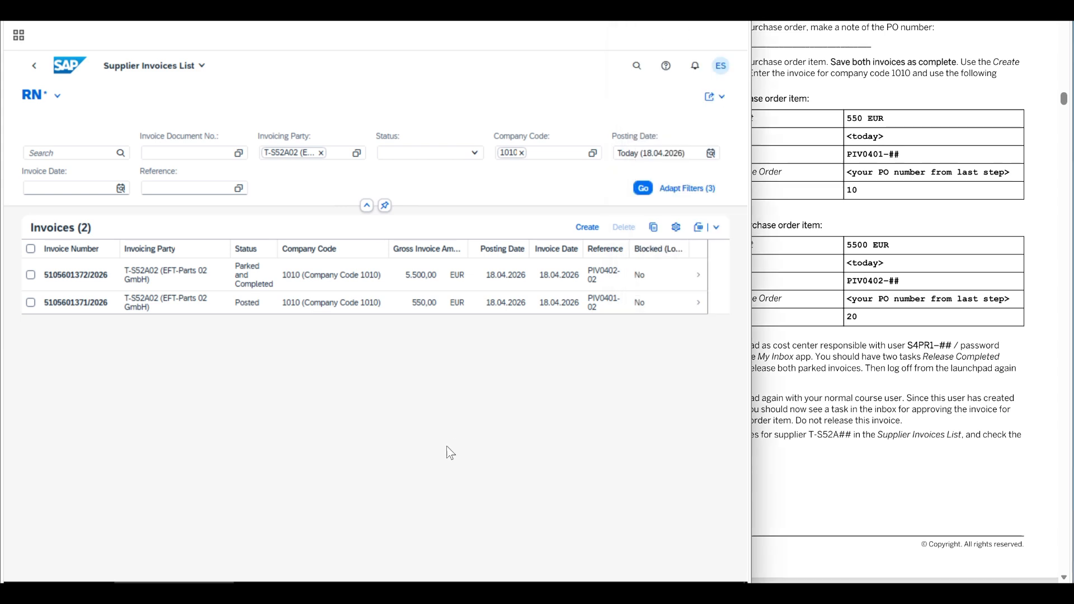
click(70, 76)
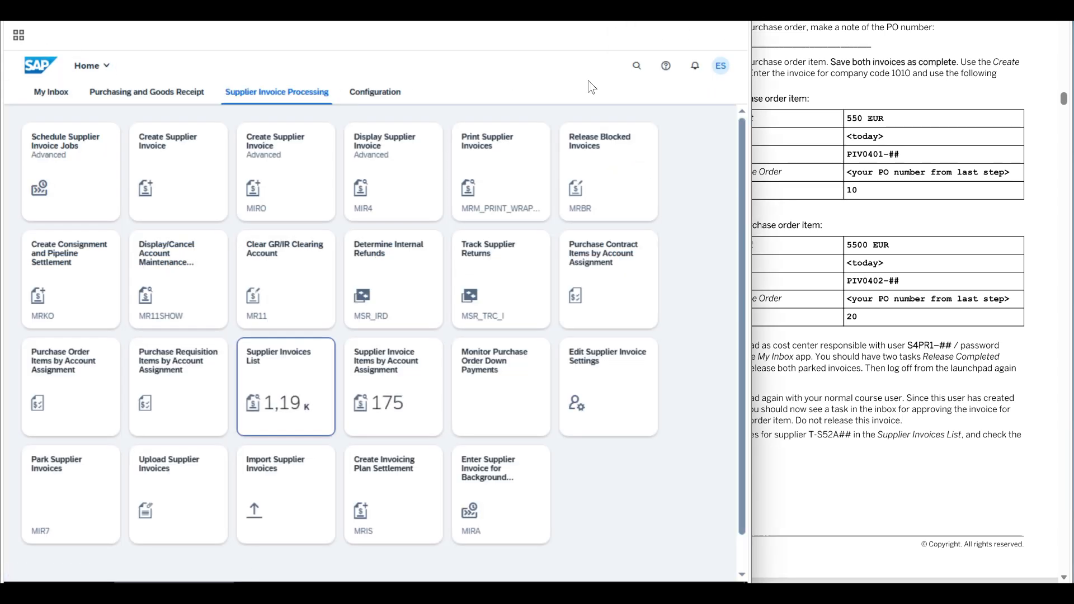